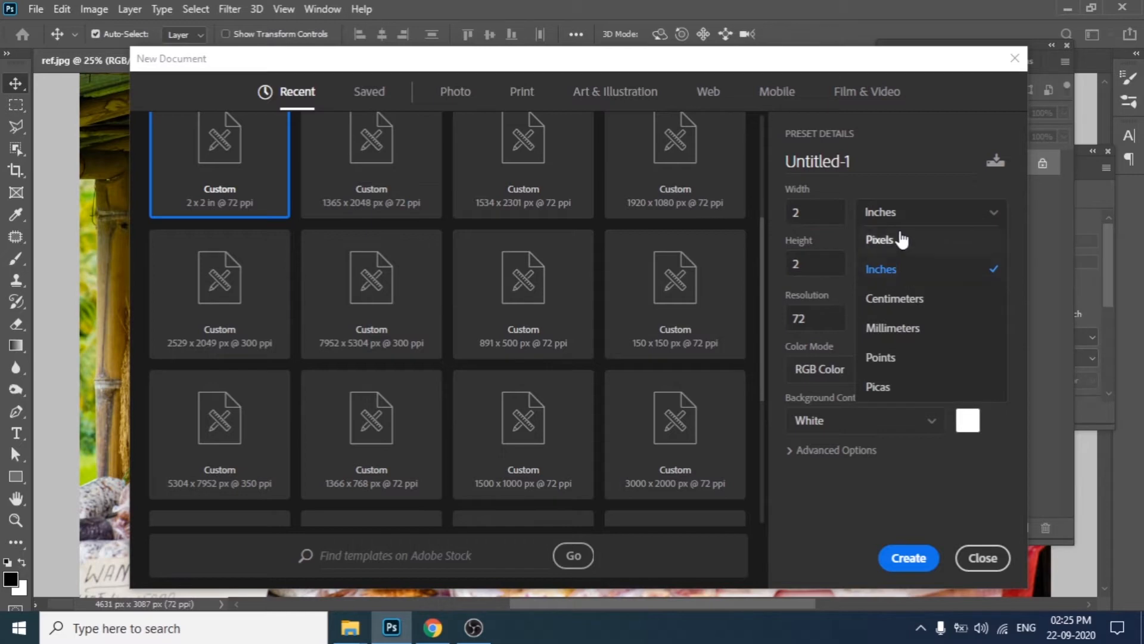
- Create a new 2 x 2 inch document at 300 pixels/inch in CMYK Color with a white background
{"action": "left_click", "coordinate": [828, 209]}
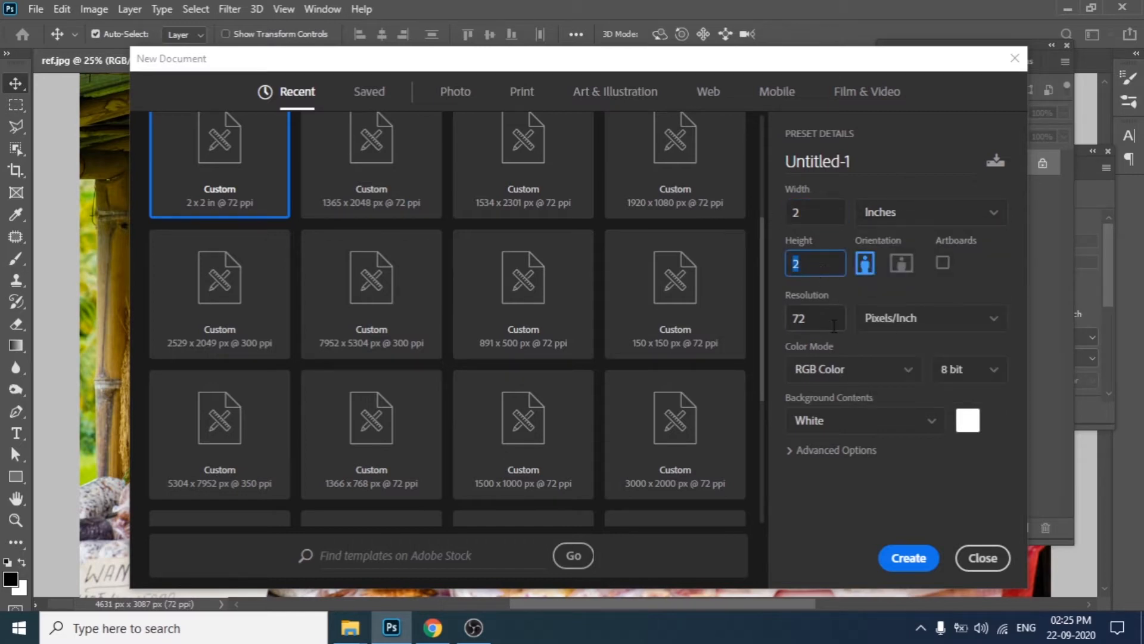
{"action": "key", "text": "Tab"}
{"action": "type", "text": "300"}
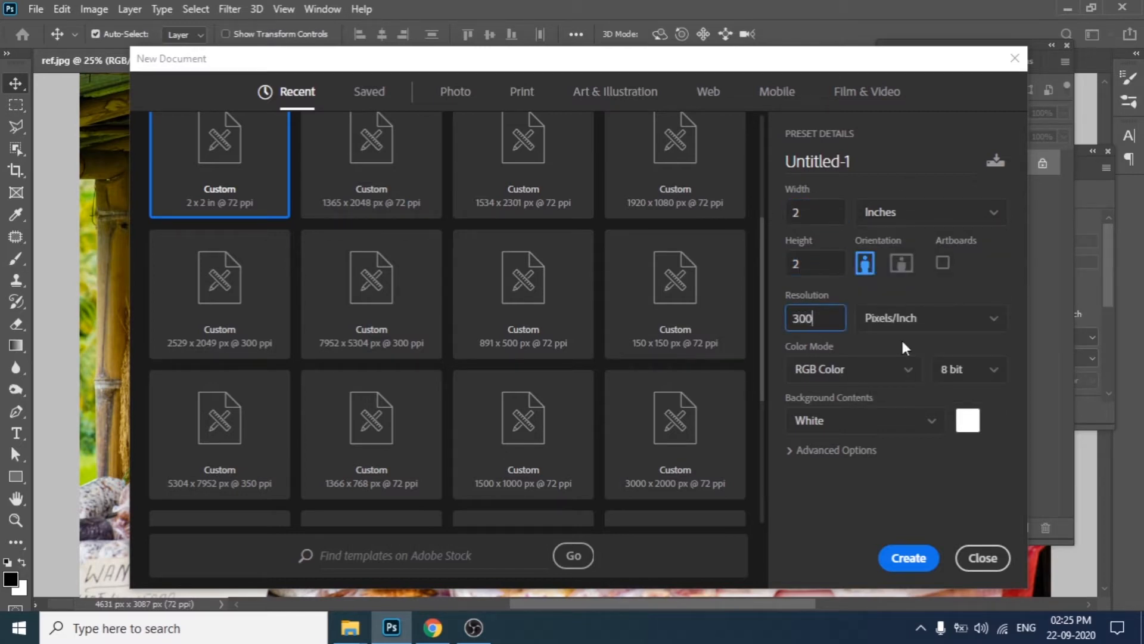
{"action": "left_click", "coordinate": [899, 380]}
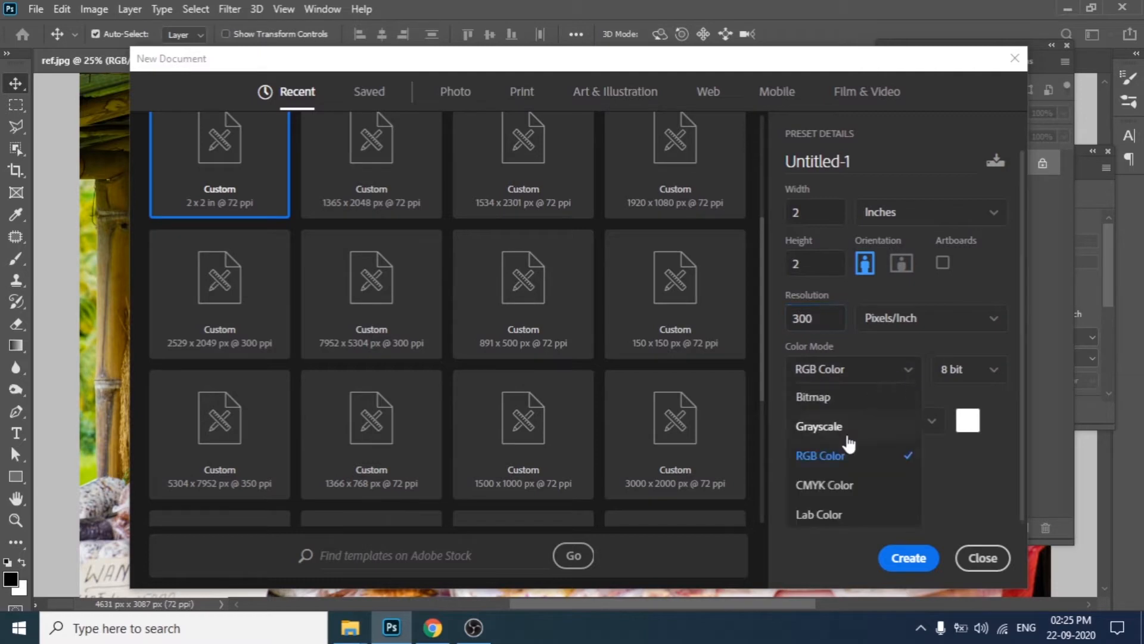
{"action": "left_click", "coordinate": [835, 484]}
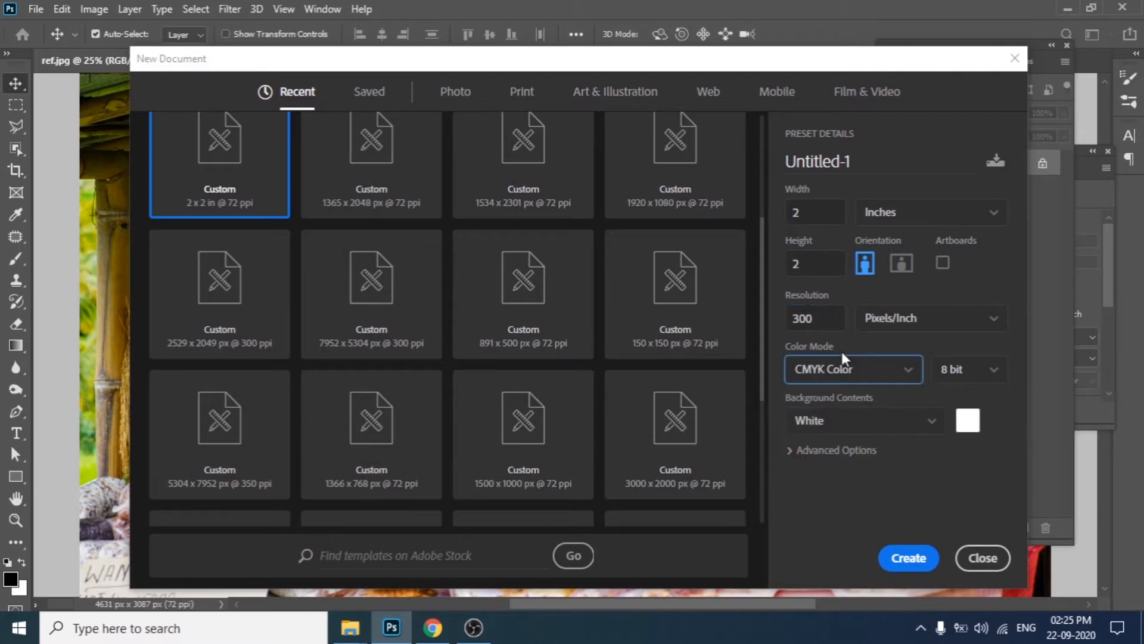
{"action": "left_click", "coordinate": [908, 558]}
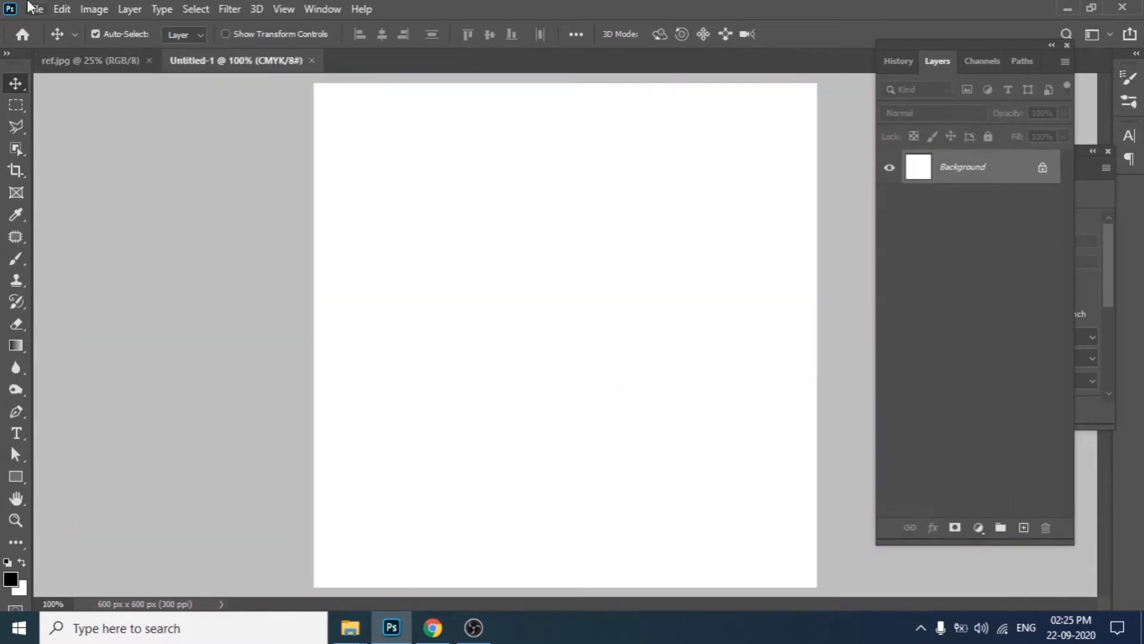
- In ref.jpg, select a rectangular area around the seated man with the Rectangular Marquee and copy it
{"action": "left_click", "coordinate": [74, 60]}
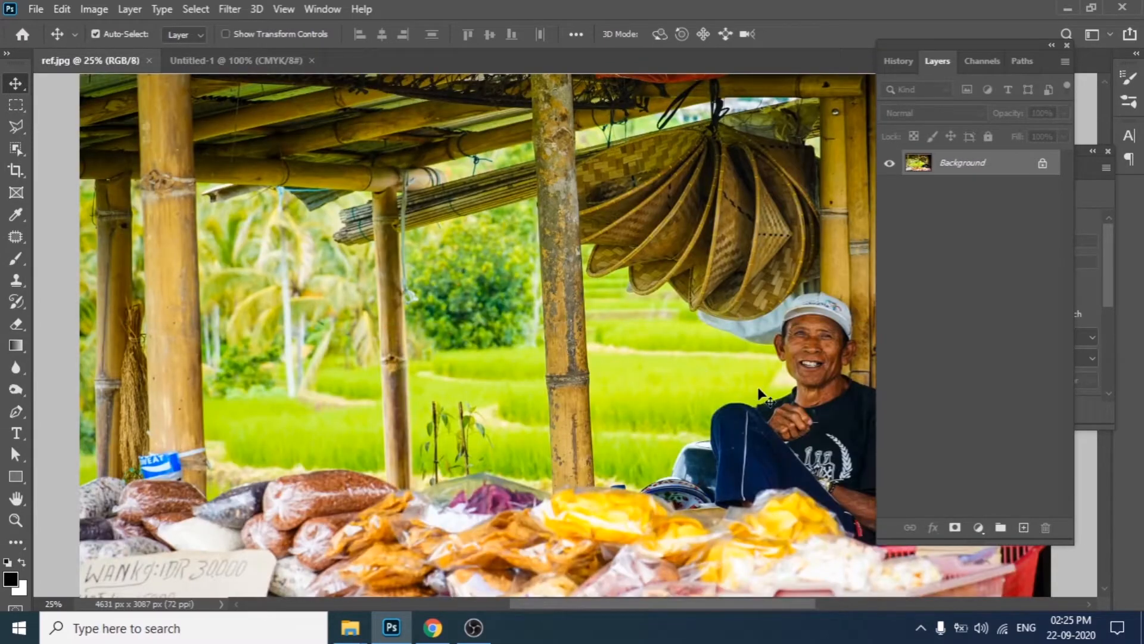
{"action": "left_click_drag", "start_coordinate": [717, 284], "coordinate": [443, 211]}
{"action": "right_click", "coordinate": [13, 107]}
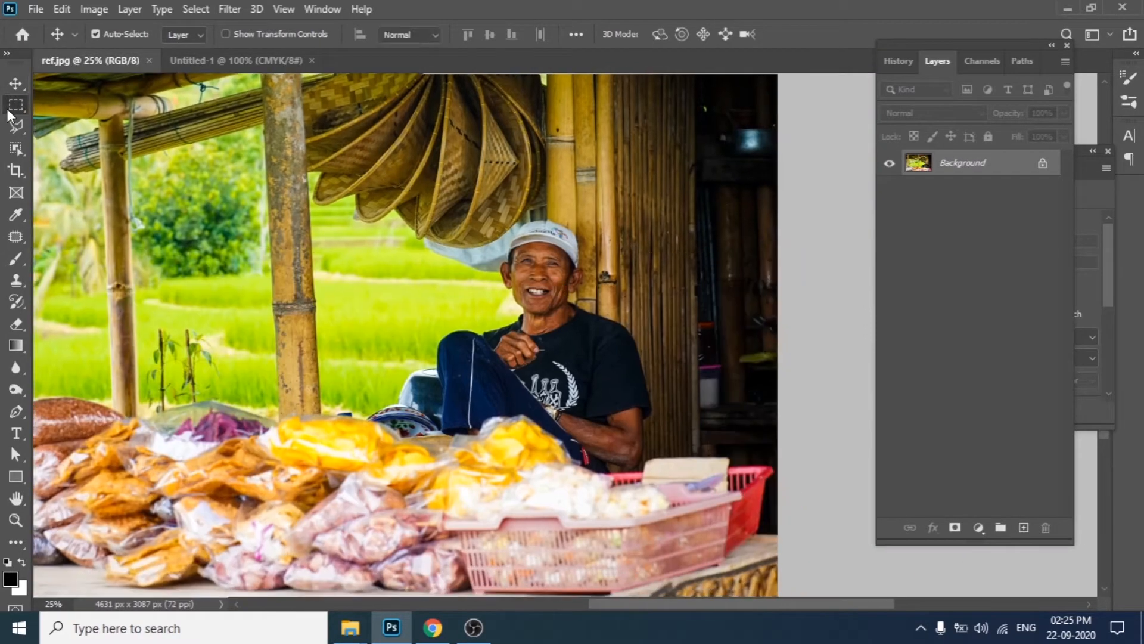
{"action": "left_click", "coordinate": [106, 109]}
{"action": "left_click_drag", "start_coordinate": [351, 179], "coordinate": [661, 493]}
{"action": "left_click", "coordinate": [62, 9]}
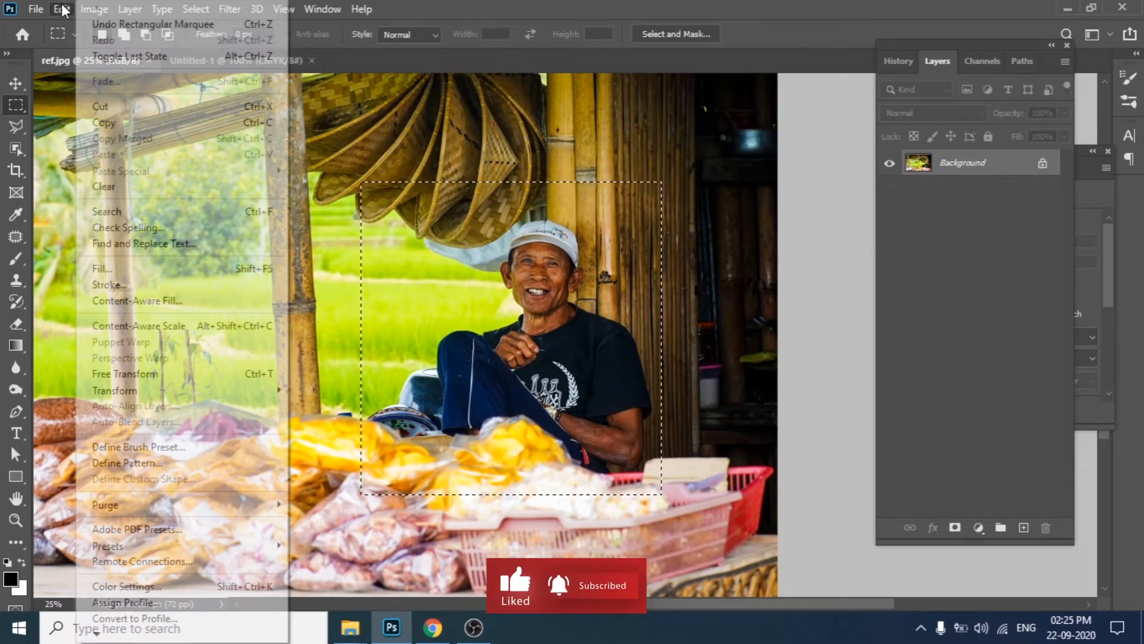
{"action": "left_click", "coordinate": [118, 128]}
- Paste the copied area into the Untitled-1 document
{"action": "left_click", "coordinate": [241, 64]}
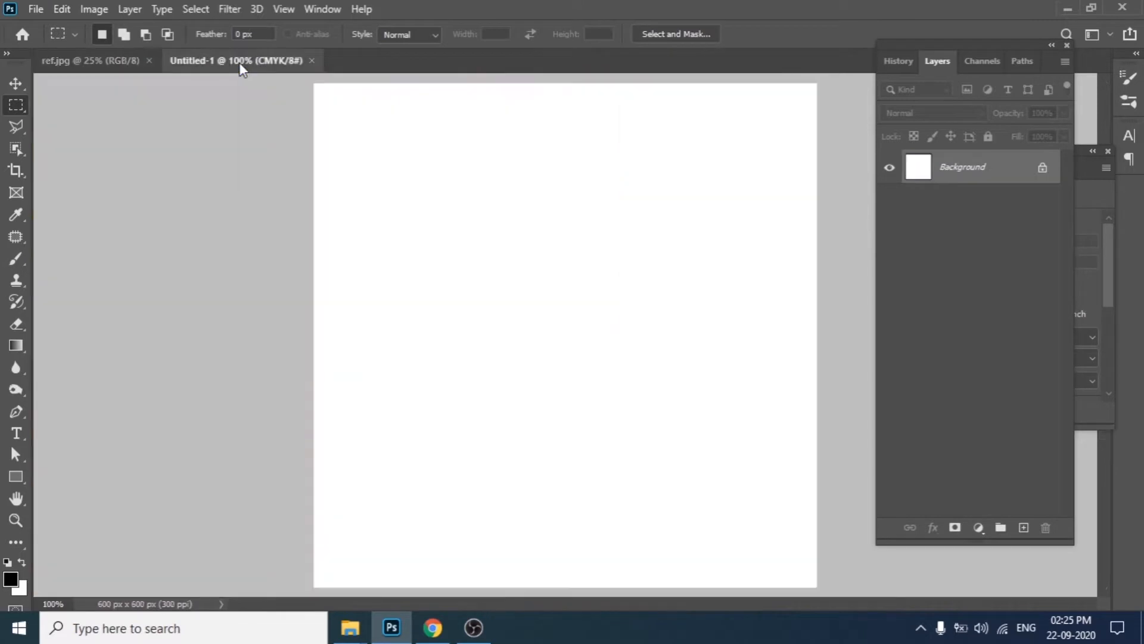
{"action": "left_click", "coordinate": [62, 9]}
{"action": "left_click", "coordinate": [122, 152]}
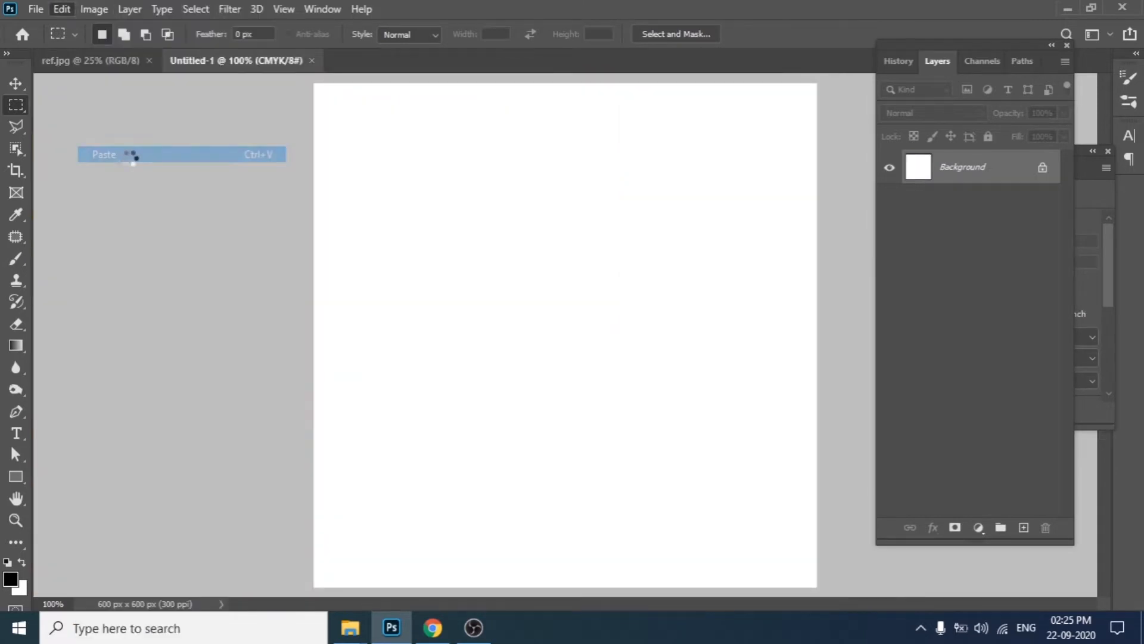
- Scale and reposition the pasted photo with Free Transform so the man's head and upper body fill the square canvas
{"action": "left_click", "coordinate": [15, 82]}
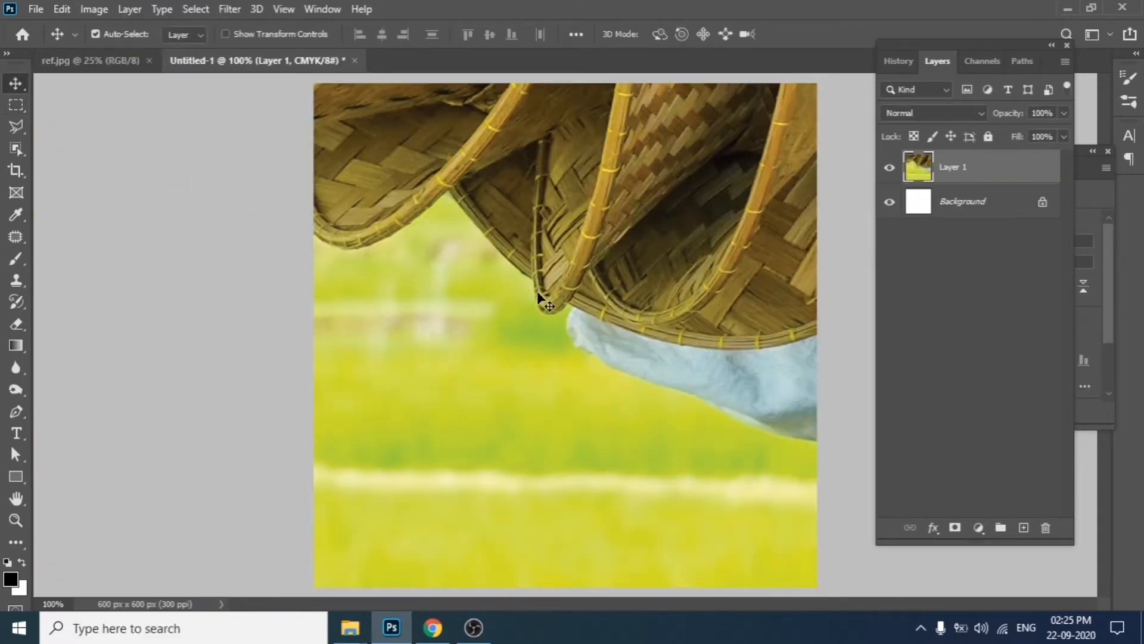
{"action": "key", "text": "ctrl+t"}
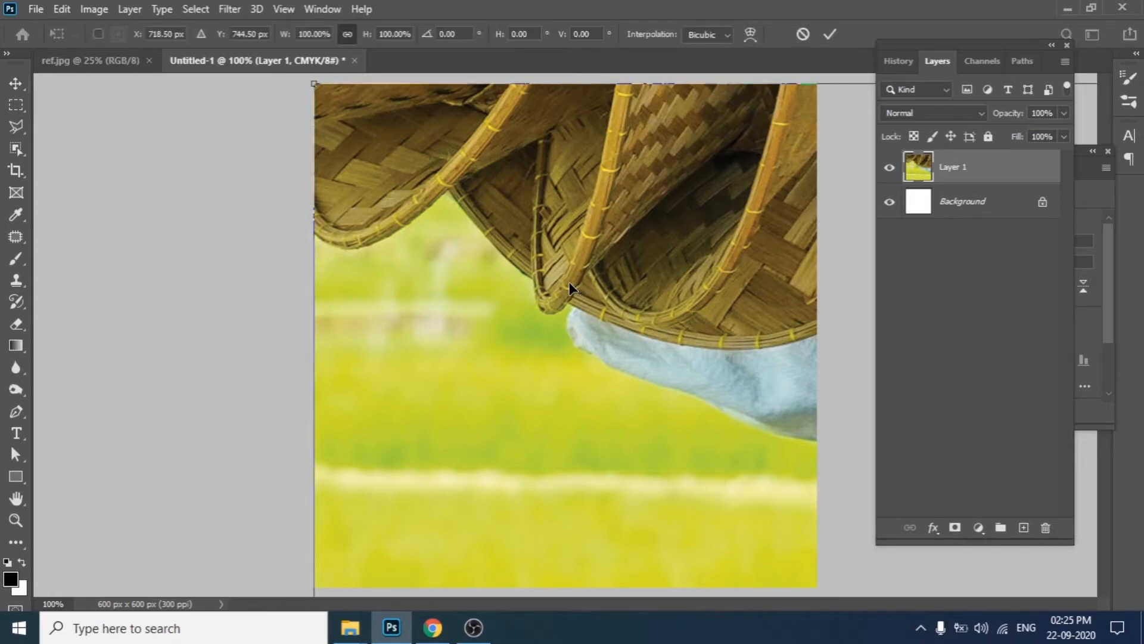
{"action": "key", "text": "ctrl+minus"}
{"action": "key", "text": "ctrl+minus"}
{"action": "key", "text": "ctrl+minus"}
{"action": "left_click_drag", "start_coordinate": [685, 248], "coordinate": [685, 483]}
{"action": "left_click_drag", "start_coordinate": [692, 526], "coordinate": [581, 290]}
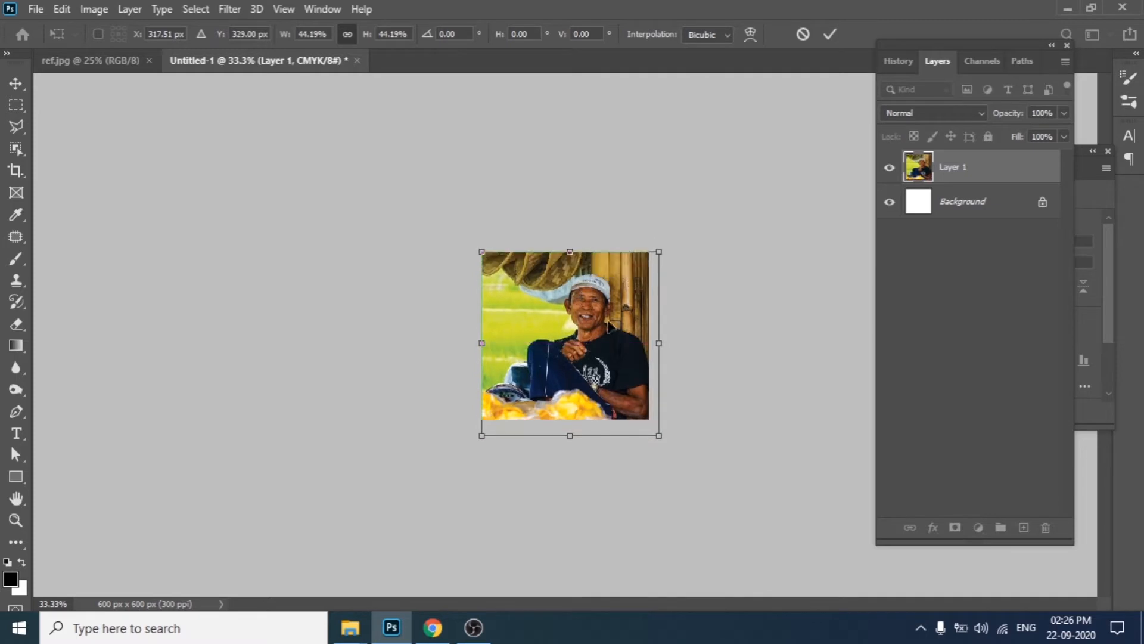
{"action": "left_click_drag", "start_coordinate": [658, 251], "coordinate": [736, 167]}
{"action": "left_click_drag", "start_coordinate": [670, 308], "coordinate": [588, 376]}
{"action": "key", "text": "Return"}
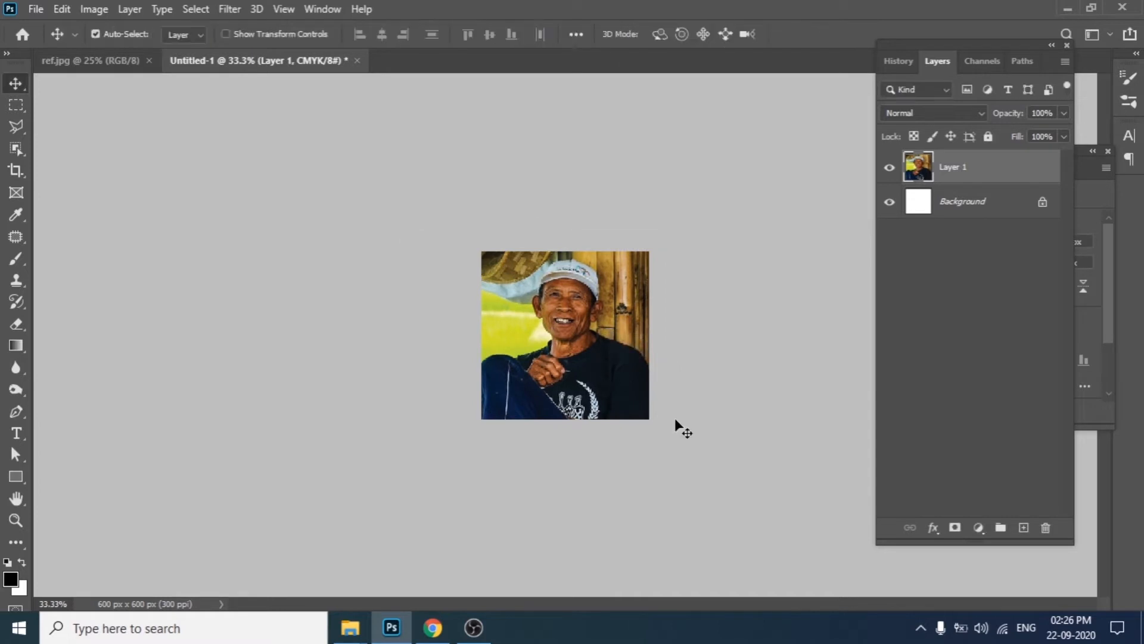
- With the Pen tool in Shape mode, trace the top of the man's knee from the photo's left edge to the start of the shoulder
{"action": "key", "text": "ctrl+plus"}
{"action": "key", "text": "ctrl+plus"}
{"action": "key", "text": "ctrl+plus"}
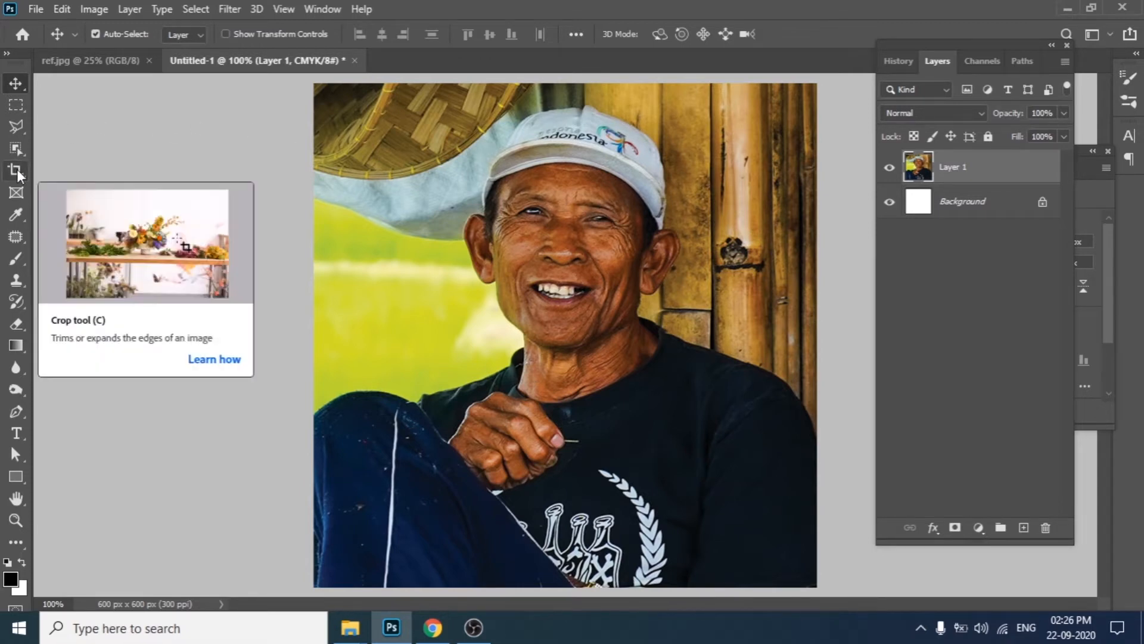
{"action": "left_click_drag", "start_coordinate": [23, 412], "coordinate": [102, 408]}
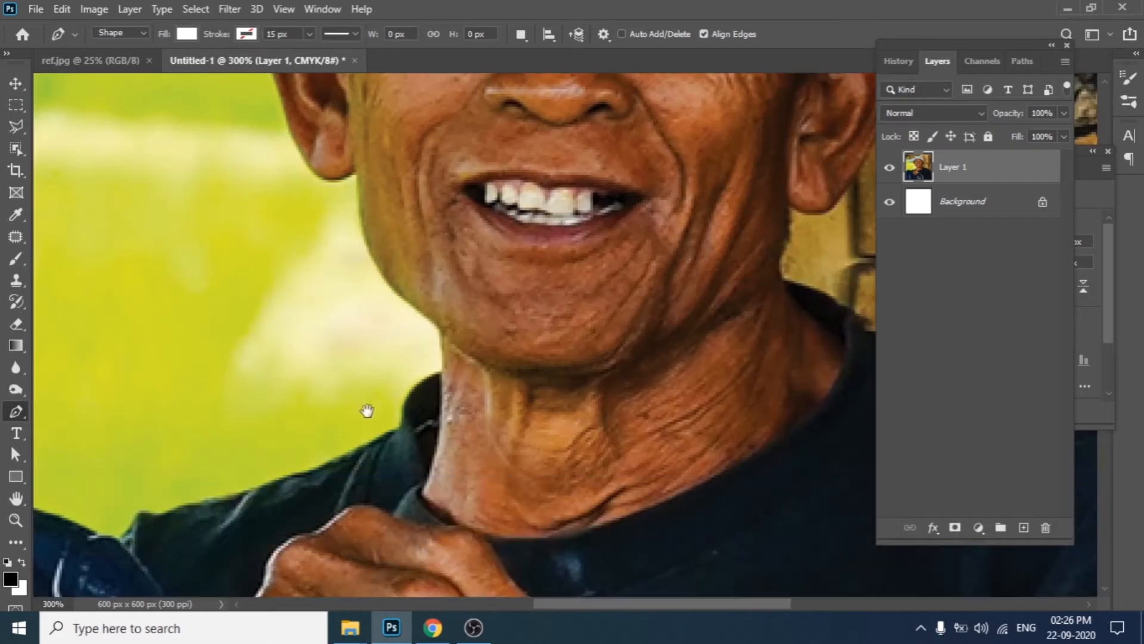
{"action": "left_click_drag", "start_coordinate": [152, 491], "coordinate": [458, 277]}
{"action": "left_click", "coordinate": [111, 360]}
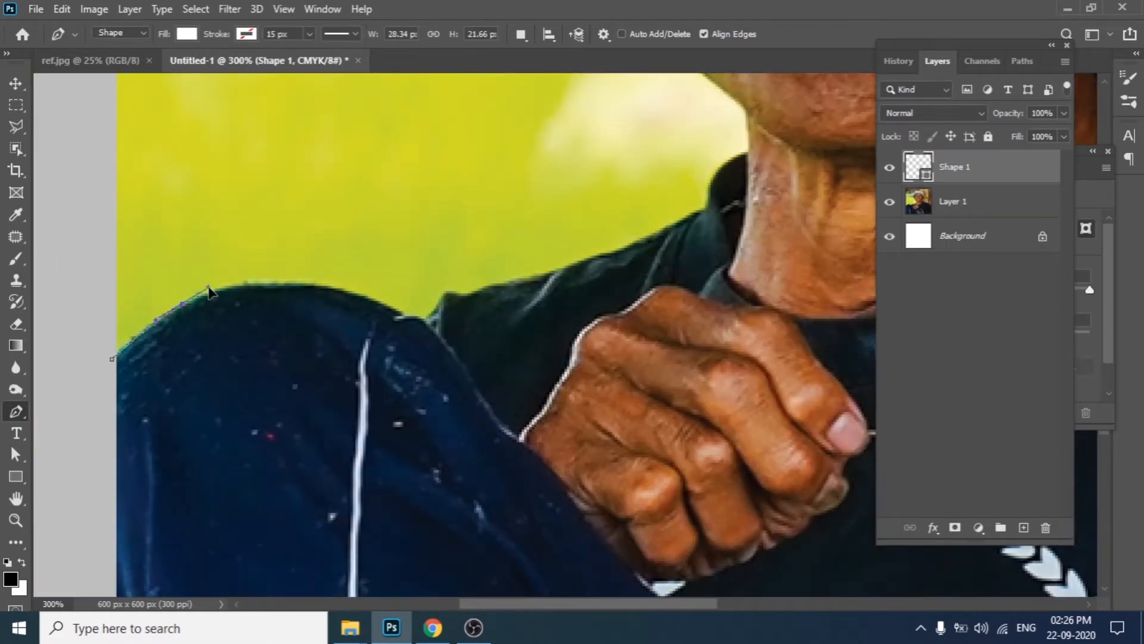
{"action": "left_click_drag", "start_coordinate": [295, 285], "coordinate": [344, 296]}
{"action": "left_click", "coordinate": [417, 316]}
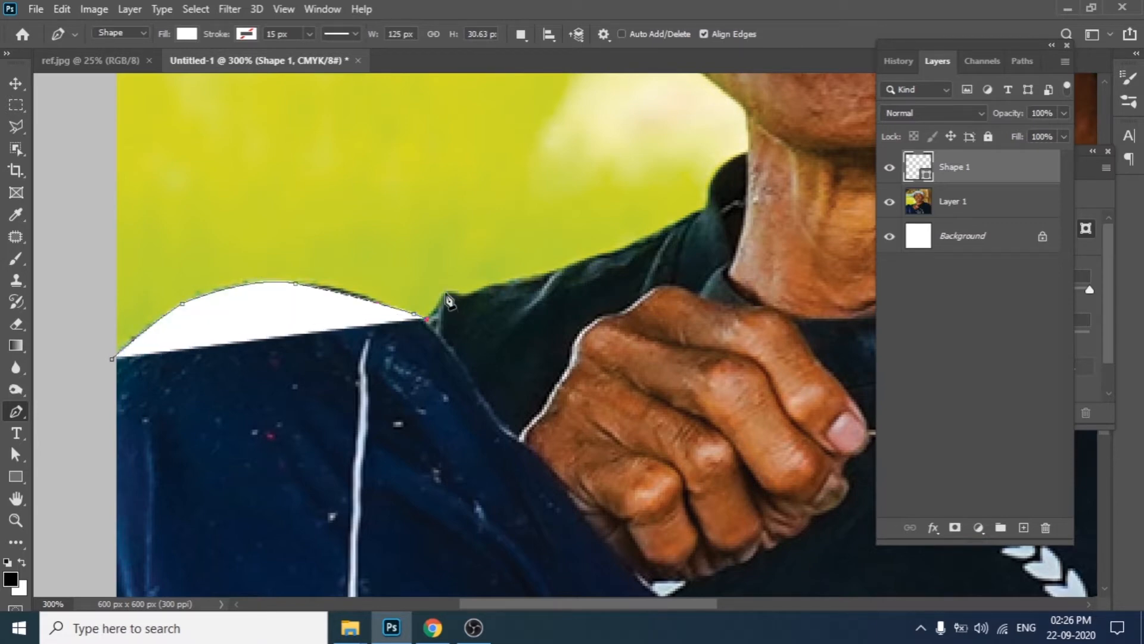
{"action": "left_click", "coordinate": [469, 298]}
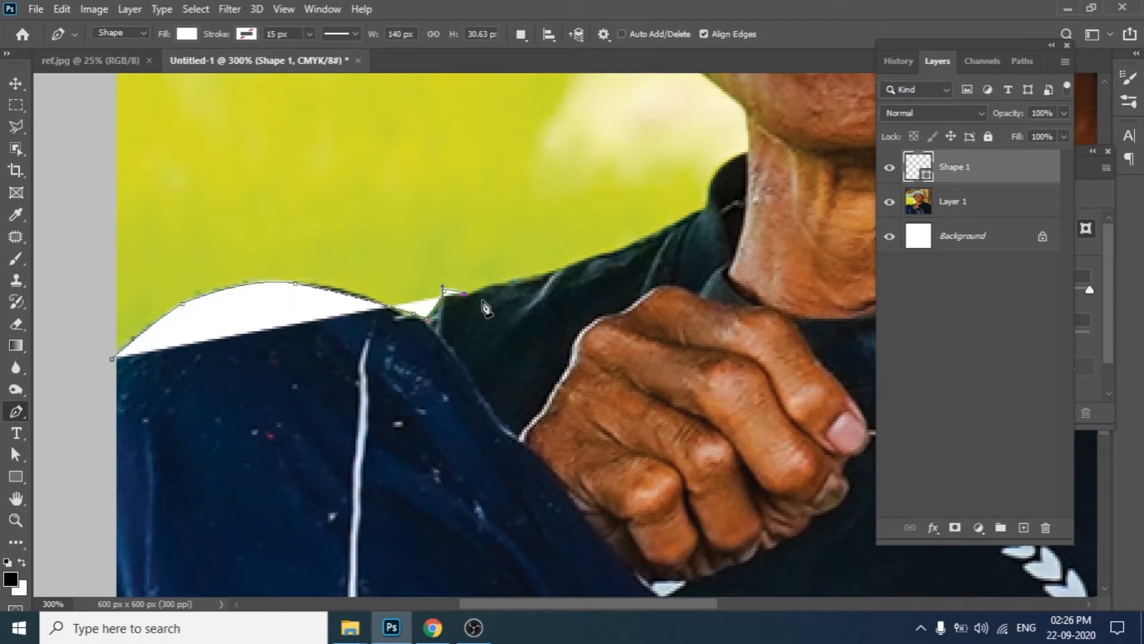
{"action": "left_click", "coordinate": [509, 286]}
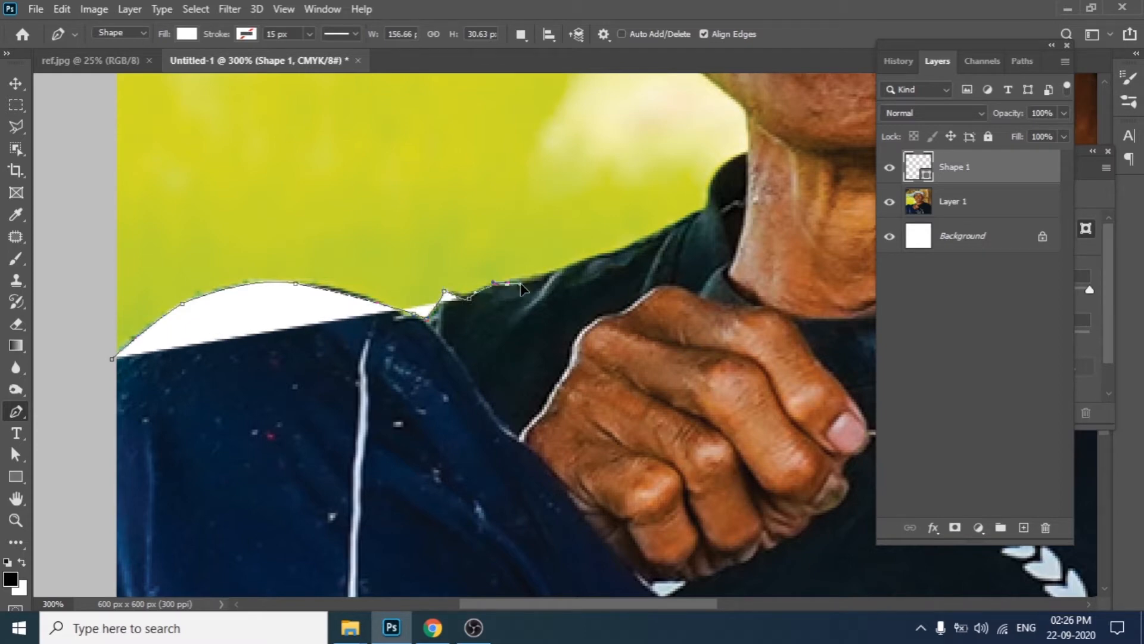
{"action": "left_click", "coordinate": [521, 284]}
- Lower the shape's opacity to 16% and continue the outline along the left shoulder and collar up the neck to the jaw
{"action": "left_click_drag", "start_coordinate": [999, 131], "coordinate": [997, 131]}
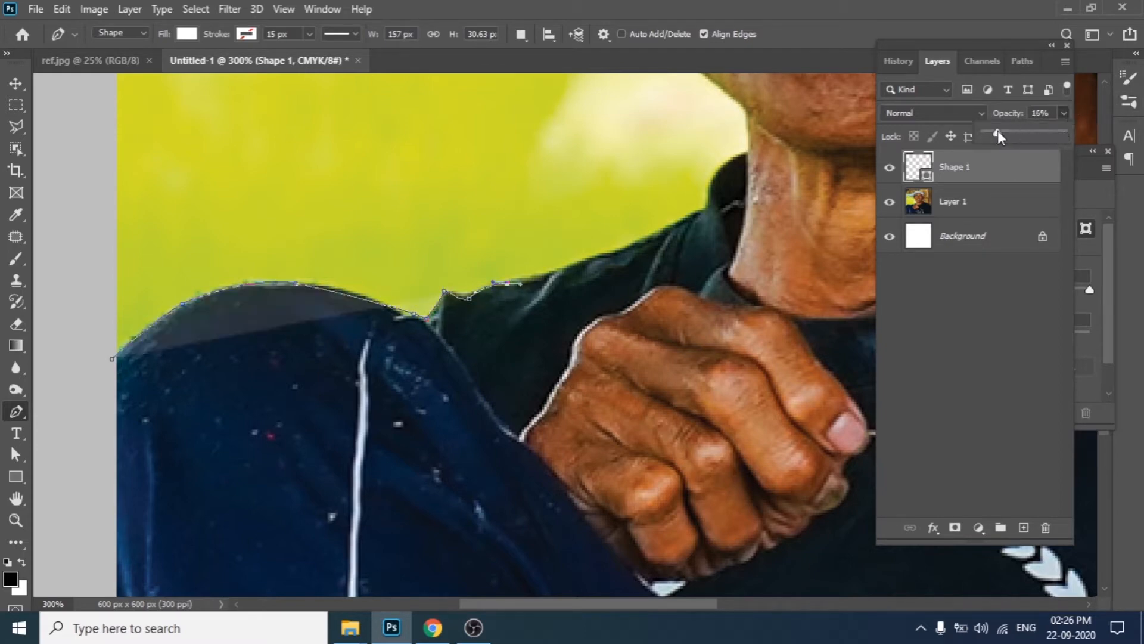
{"action": "left_click", "coordinate": [542, 357]}
{"action": "key", "text": "ctrl+plus"}
{"action": "key", "text": "ctrl+plus"}
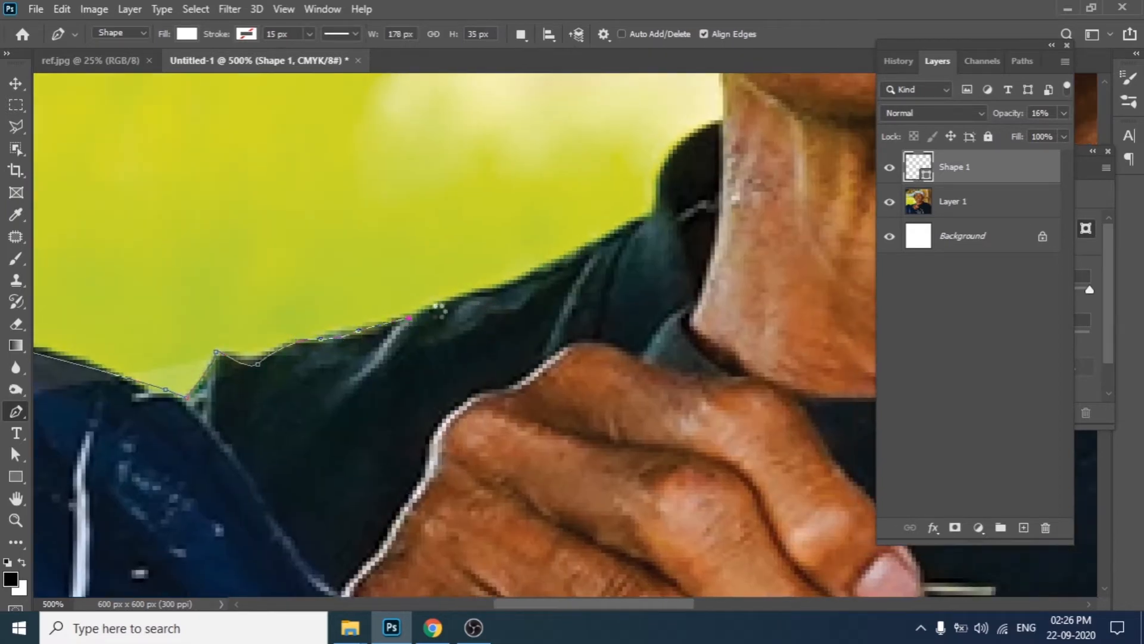
{"action": "left_click", "coordinate": [484, 294]}
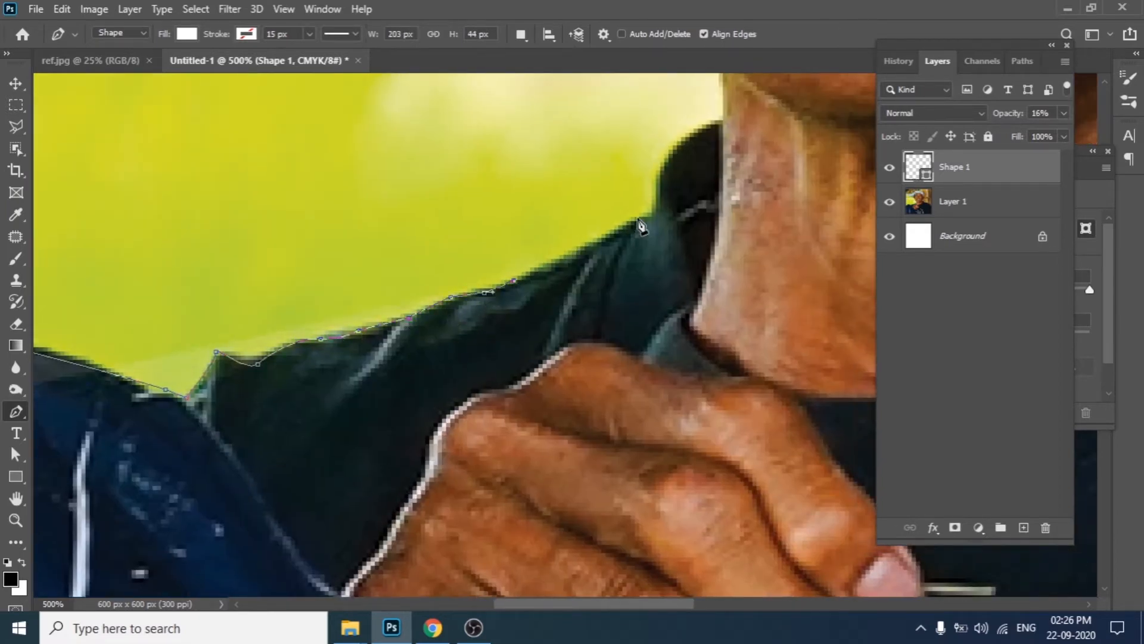
{"action": "left_click", "coordinate": [639, 220]}
{"action": "left_click_drag", "start_coordinate": [680, 143], "coordinate": [500, 251]}
{"action": "left_click", "coordinate": [505, 248]}
{"action": "left_click", "coordinate": [544, 232]}
{"action": "left_click", "coordinate": [524, 258]}
{"action": "left_click_drag", "start_coordinate": [551, 179], "coordinate": [587, 343]}
{"action": "key", "text": "ctrl+plus"}
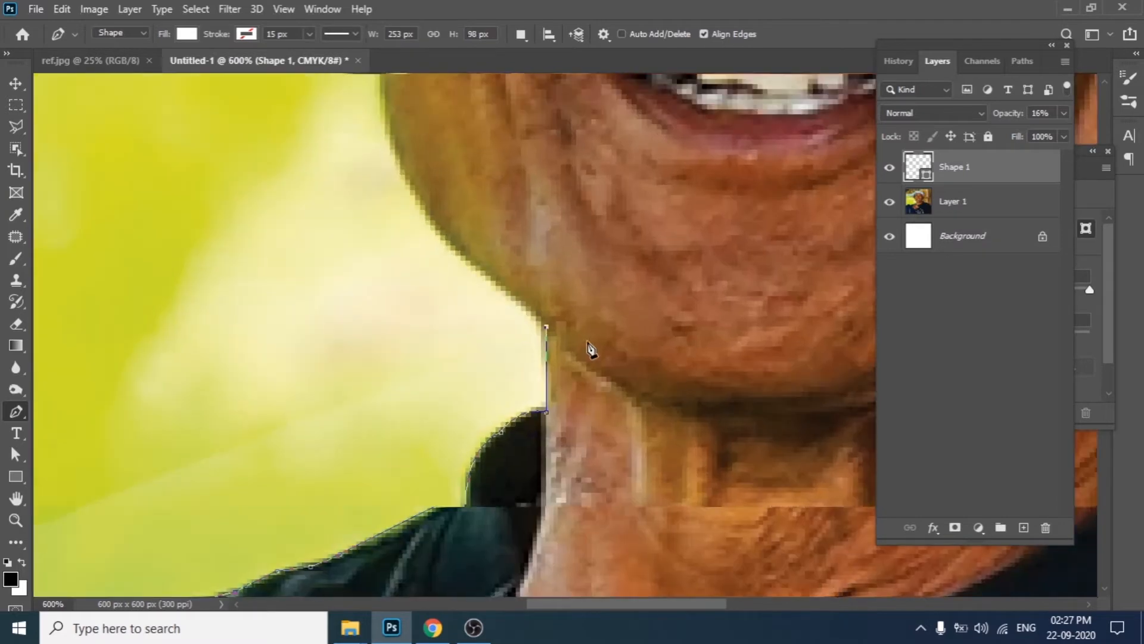
- Continue the pen outline up the left side of the jaw and around the ear on that side
{"action": "left_click", "coordinate": [451, 240]}
{"action": "left_click_drag", "start_coordinate": [396, 150], "coordinate": [381, 108]}
{"action": "left_click_drag", "start_coordinate": [381, 108], "coordinate": [401, 264]}
{"action": "left_click", "coordinate": [395, 165], "text": "alt"}
{"action": "left_click_drag", "start_coordinate": [336, 178], "coordinate": [368, 341]}
{"action": "left_click_drag", "start_coordinate": [314, 236], "coordinate": [346, 361]}
{"action": "left_click", "coordinate": [326, 305]}
{"action": "left_click_drag", "start_coordinate": [348, 190], "coordinate": [404, 255]}
{"action": "left_click", "coordinate": [321, 293], "text": "alt"}
{"action": "left_click", "coordinate": [427, 264]}
- Continue the pen outline from the left ear up the side of the cap and over its crown
{"action": "left_click_drag", "start_coordinate": [431, 157], "coordinate": [261, 380]}
{"action": "left_click", "coordinate": [334, 275]}
{"action": "left_click_drag", "start_coordinate": [327, 232], "coordinate": [398, 184]}
{"action": "left_click_drag", "start_coordinate": [397, 184], "coordinate": [328, 360]}
{"action": "left_click", "coordinate": [257, 408], "text": "alt"}
{"action": "left_click_drag", "start_coordinate": [353, 253], "coordinate": [371, 225]}
{"action": "left_click_drag", "start_coordinate": [503, 171], "coordinate": [565, 169]}
{"action": "left_click", "coordinate": [503, 171], "text": "alt"}
{"action": "left_click_drag", "start_coordinate": [566, 209], "coordinate": [298, 267]}
{"action": "left_click_drag", "start_coordinate": [373, 207], "coordinate": [436, 199]}
{"action": "left_click", "coordinate": [481, 213]}
{"action": "left_click_drag", "start_coordinate": [549, 253], "coordinate": [401, 340]}
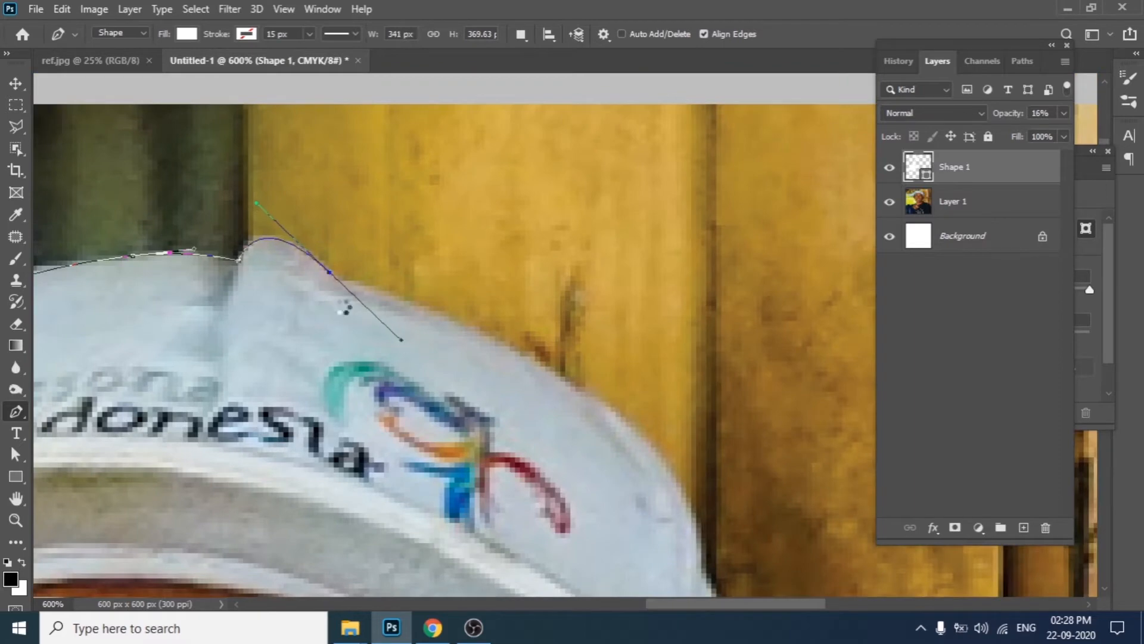
- Trace the cap's right-hand curve with the pen outline, from the crown down to its side
{"action": "left_click", "coordinate": [330, 273], "text": "alt"}
{"action": "left_click", "coordinate": [351, 287]}
{"action": "left_click_drag", "start_coordinate": [541, 379], "coordinate": [487, 380]}
{"action": "left_click_drag", "start_coordinate": [528, 433], "coordinate": [563, 486]}
{"action": "left_click_drag", "start_coordinate": [562, 495], "coordinate": [476, 322]}
{"action": "left_click", "coordinate": [473, 352]}
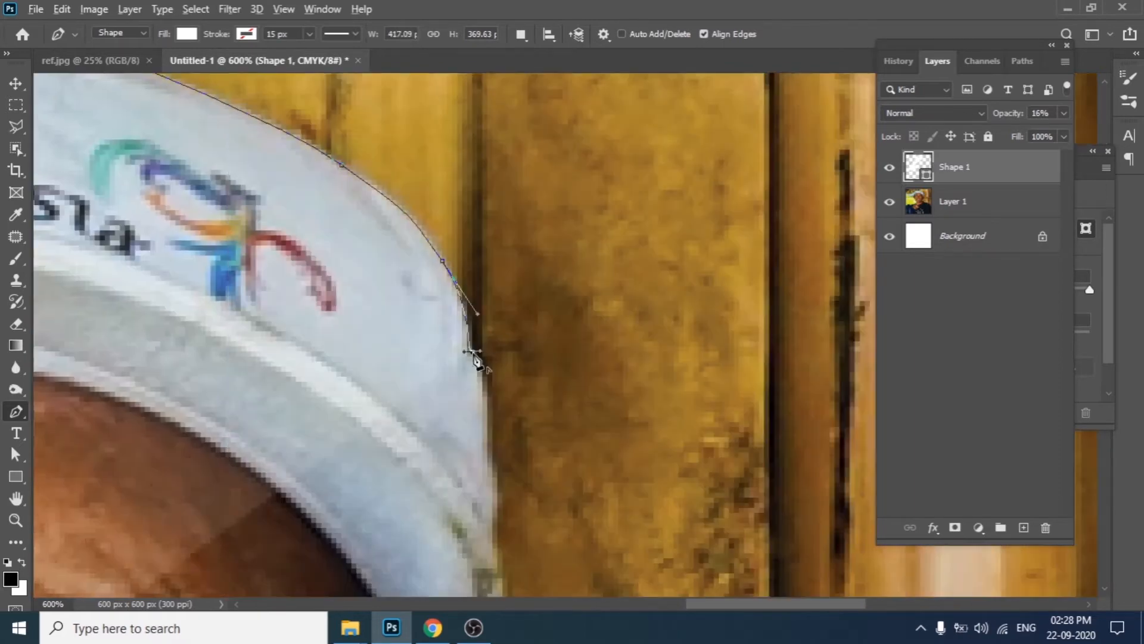
{"action": "left_click", "coordinate": [486, 406]}
- Continue the pen outline down the cap's right edge to the top of the right ear
{"action": "left_click_drag", "start_coordinate": [506, 456], "coordinate": [478, 307]}
{"action": "left_click_drag", "start_coordinate": [458, 314], "coordinate": [468, 354]}
{"action": "left_click", "coordinate": [464, 379]}
{"action": "left_click", "coordinate": [469, 400]}
{"action": "left_click", "coordinate": [469, 430]}
{"action": "left_click_drag", "start_coordinate": [544, 465], "coordinate": [516, 367]}
{"action": "left_click_drag", "start_coordinate": [441, 397], "coordinate": [431, 450]}
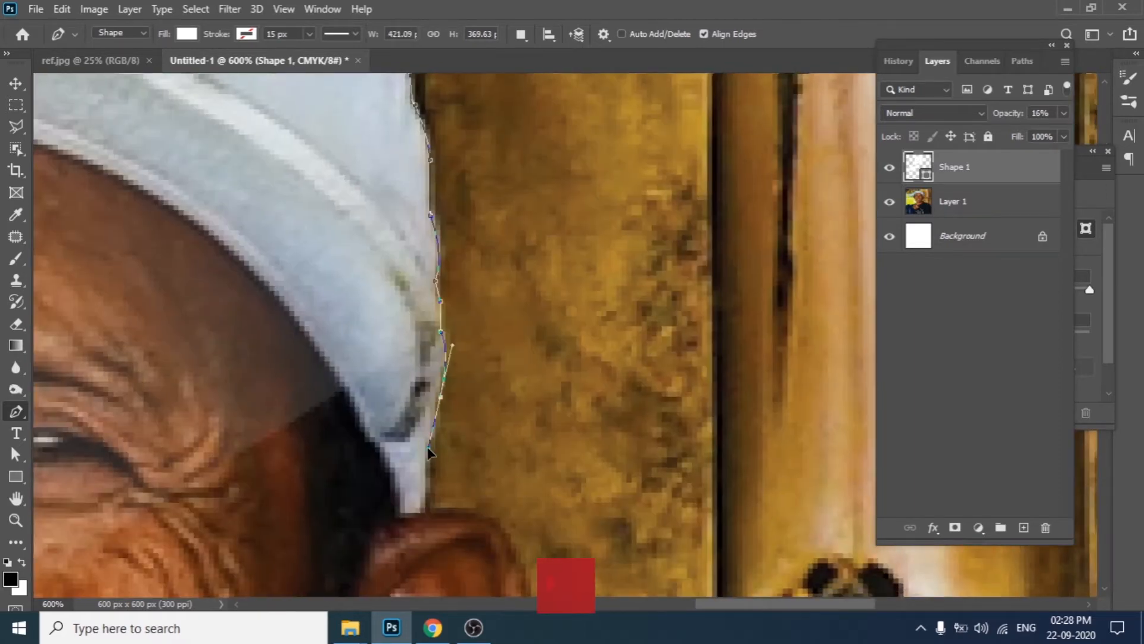
{"action": "left_click", "coordinate": [425, 462]}
{"action": "left_click", "coordinate": [426, 512]}
- Trace the outer edge of the right ear down toward the lobe, undoing the misplaced points
{"action": "left_click_drag", "start_coordinate": [516, 470], "coordinate": [431, 336]}
{"action": "left_click_drag", "start_coordinate": [391, 384], "coordinate": [428, 392]}
{"action": "left_click_drag", "start_coordinate": [436, 434], "coordinate": [446, 463]}
{"action": "left_click", "coordinate": [441, 509]}
{"action": "left_click_drag", "start_coordinate": [451, 505], "coordinate": [425, 344]}
{"action": "key", "text": "ctrl+z"}
{"action": "key", "text": "ctrl+z"}
{"action": "left_click", "coordinate": [399, 381]}
{"action": "left_click", "coordinate": [363, 452]}
{"action": "left_click_drag", "start_coordinate": [320, 516], "coordinate": [394, 380]}
{"action": "left_click", "coordinate": [392, 381]}
- Continue the pen outline around the right earlobe, down the neck and along the shirt collar
{"action": "left_click_drag", "start_coordinate": [307, 422], "coordinate": [299, 300]}
{"action": "left_click", "coordinate": [281, 411]}
{"action": "left_click", "coordinate": [295, 370]}
{"action": "left_click_drag", "start_coordinate": [285, 441], "coordinate": [300, 461]}
{"action": "left_click_drag", "start_coordinate": [275, 463], "coordinate": [232, 386]}
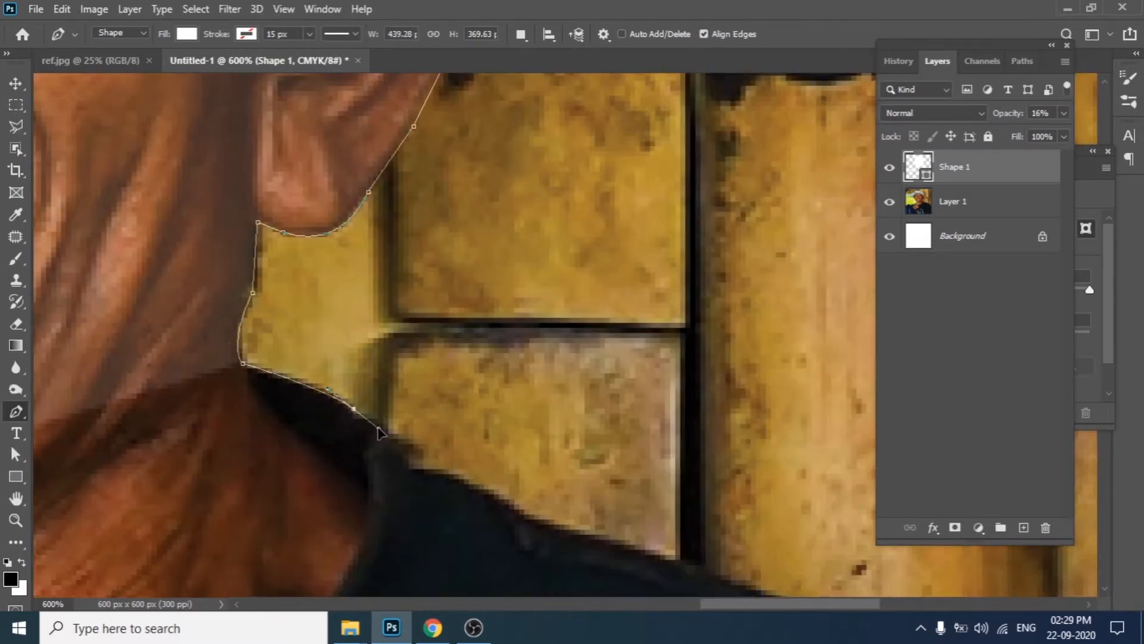
{"action": "left_click", "coordinate": [410, 468]}
{"action": "left_click_drag", "start_coordinate": [517, 441], "coordinate": [451, 349]}
{"action": "left_click_drag", "start_coordinate": [443, 412], "coordinate": [488, 451]}
{"action": "left_click", "coordinate": [442, 412], "text": "alt"}
{"action": "left_click", "coordinate": [473, 428]}
- Trace the right shoulder with the pen outline down to the photo's right edge
{"action": "left_click_drag", "start_coordinate": [587, 462], "coordinate": [344, 392]}
{"action": "left_click", "coordinate": [356, 394]}
{"action": "left_click", "coordinate": [426, 417]}
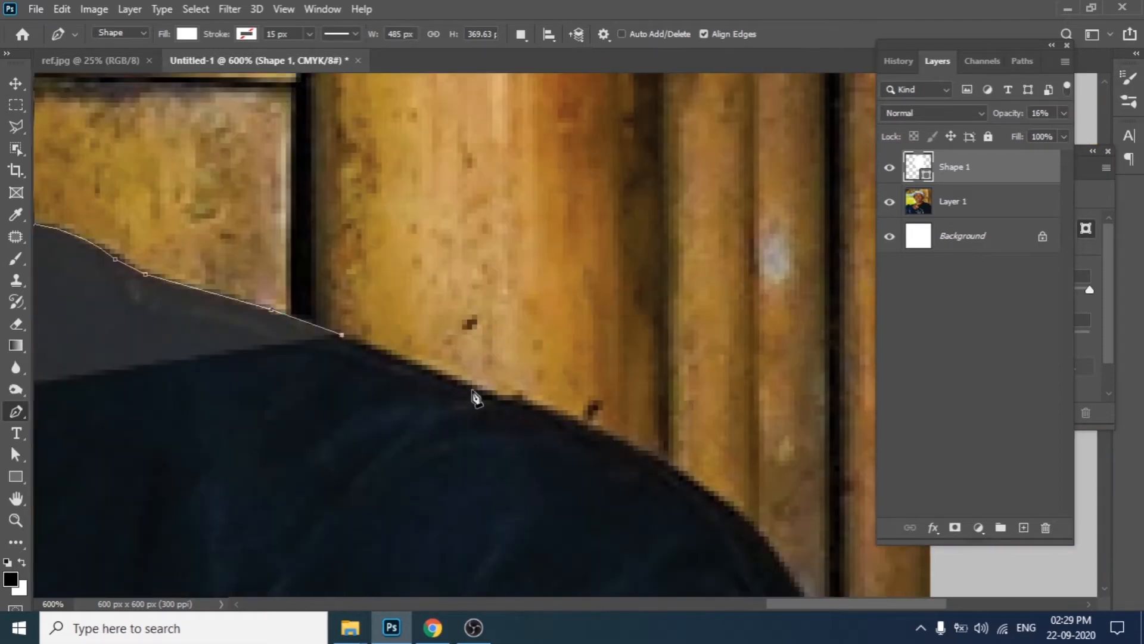
{"action": "left_click", "coordinate": [477, 390]}
{"action": "left_click", "coordinate": [568, 420]}
{"action": "left_click_drag", "start_coordinate": [666, 464], "coordinate": [491, 384]}
{"action": "left_click", "coordinate": [494, 384]}
{"action": "left_click_drag", "start_coordinate": [584, 454], "coordinate": [555, 438]}
{"action": "left_click", "coordinate": [606, 507]}
{"action": "mouse_move", "coordinate": [607, 507]}
{"action": "left_mouse_down"}
{"action": "mouse_move", "coordinate": [541, 381]}
{"action": "mouse_move", "coordinate": [600, 496]}
{"action": "left_mouse_up"}
{"action": "left_click", "coordinate": [626, 592]}
{"action": "left_click_drag", "start_coordinate": [626, 593], "coordinate": [590, 428]}
- Close the outline through the canvas's bottom-right and bottom-left corners back to the starting point at the knee
{"action": "key", "text": "ctrl+minus"}
{"action": "key", "text": "ctrl+minus"}
{"action": "key", "text": "ctrl+minus"}
{"action": "key", "text": "ctrl+minus"}
{"action": "key", "text": "ctrl+minus"}
{"action": "key", "text": "ctrl+minus"}
{"action": "key", "text": "ctrl+minus"}
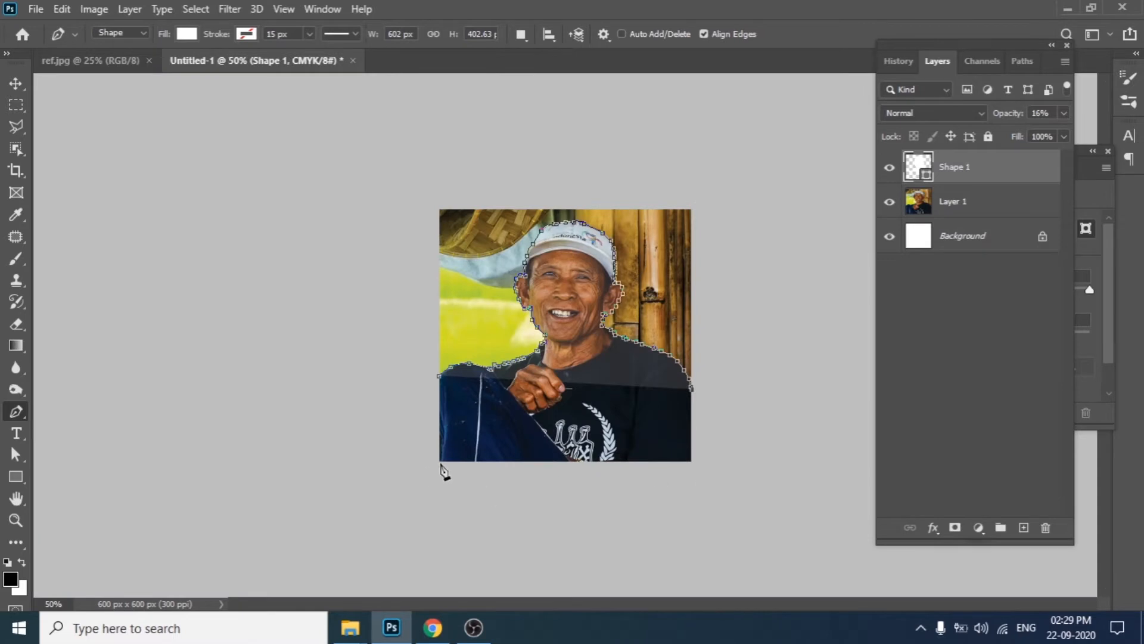
{"action": "left_click", "coordinate": [439, 463]}
{"action": "key", "text": "ctrl+z"}
{"action": "left_click", "coordinate": [692, 463]}
{"action": "left_click", "coordinate": [439, 463]}
{"action": "left_click", "coordinate": [440, 376]}
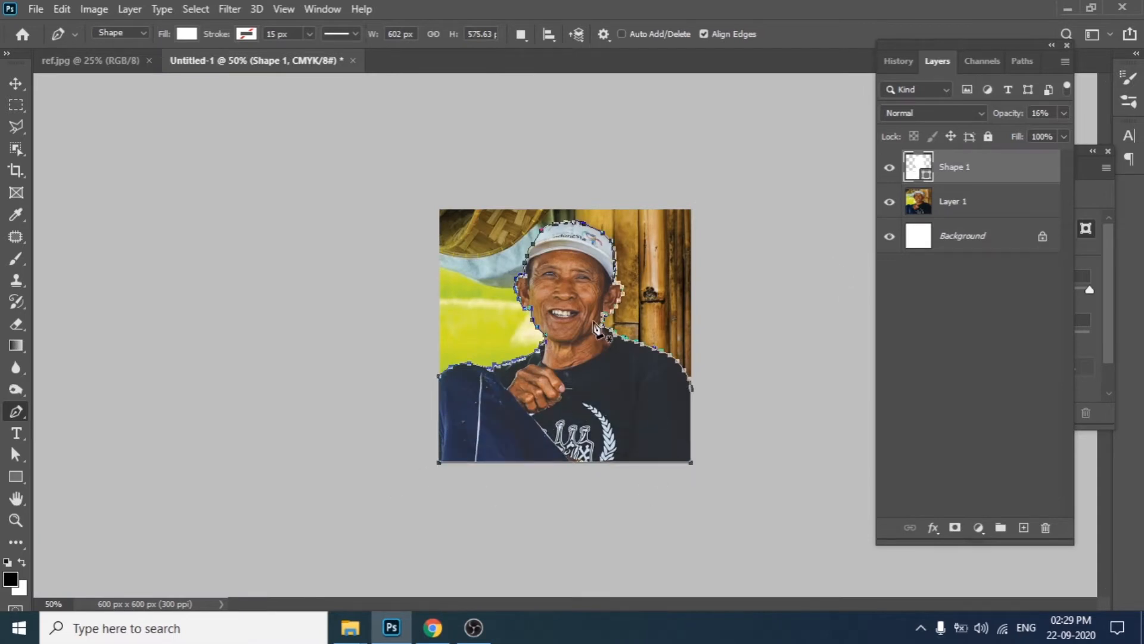
- Convert the closed path into a new anti-aliased selection with a feather radius of 0 pixels
{"action": "right_click", "coordinate": [581, 277]}
{"action": "left_click", "coordinate": [642, 309]}
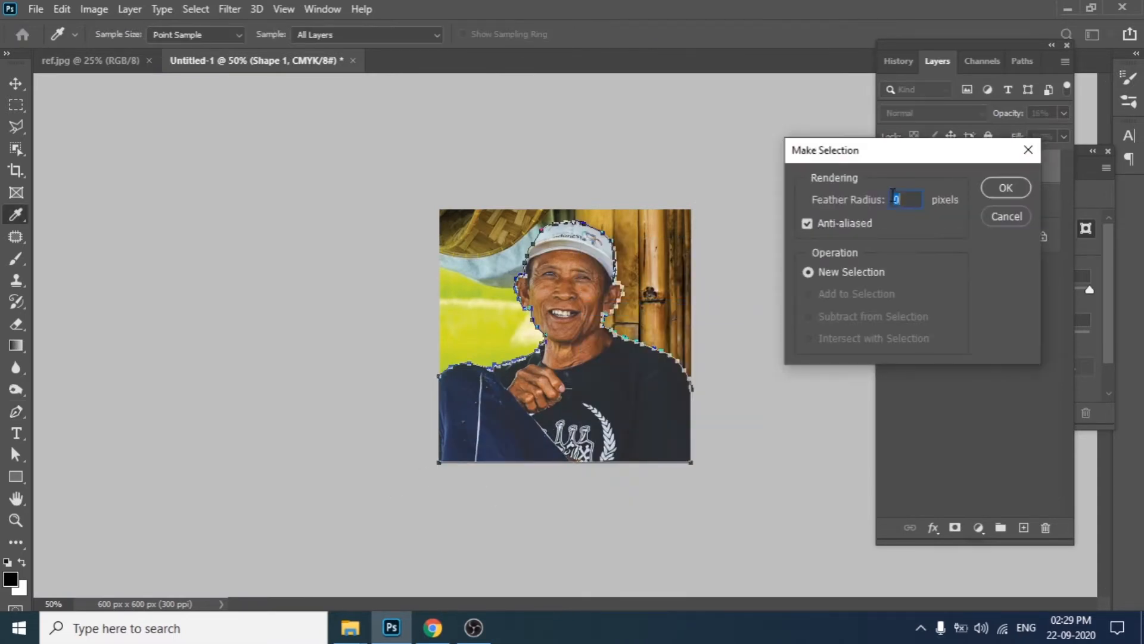
{"action": "left_click", "coordinate": [1017, 186]}
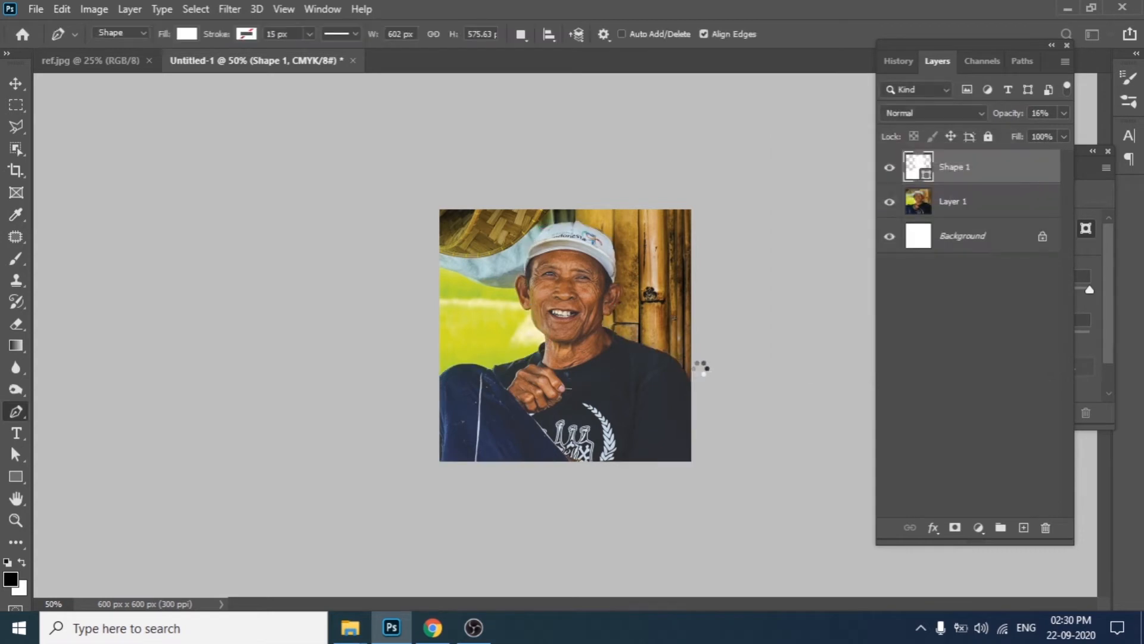
- Hide the Shape 1 layer and add a layer mask to Layer 1 from the selection
{"action": "left_click", "coordinate": [889, 167]}
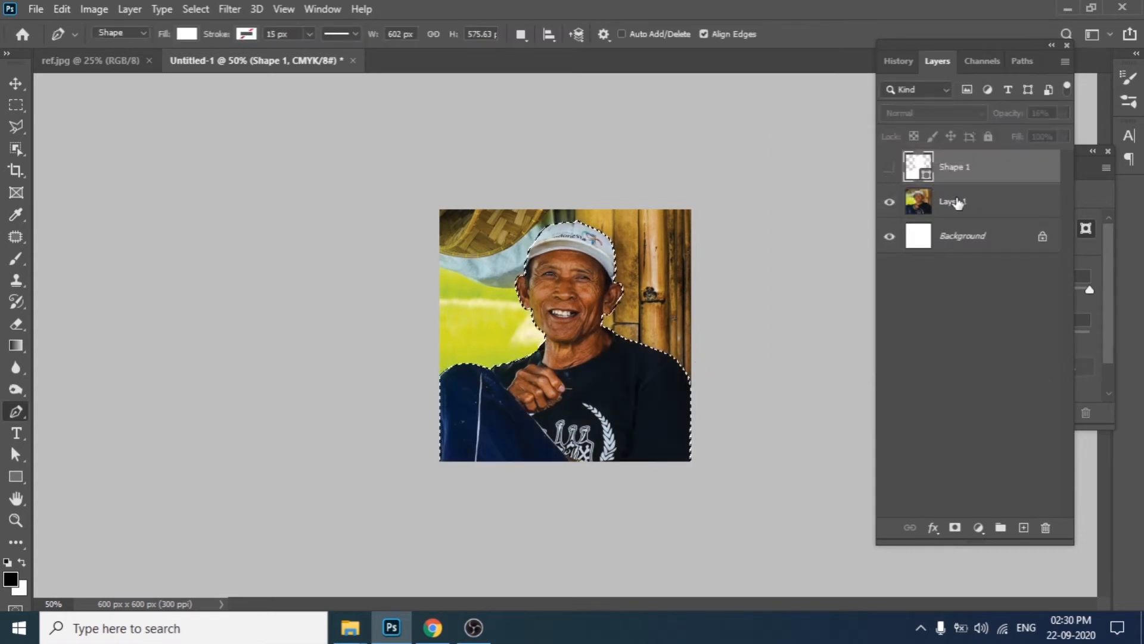
{"action": "left_click", "coordinate": [960, 206]}
{"action": "left_click", "coordinate": [955, 528]}
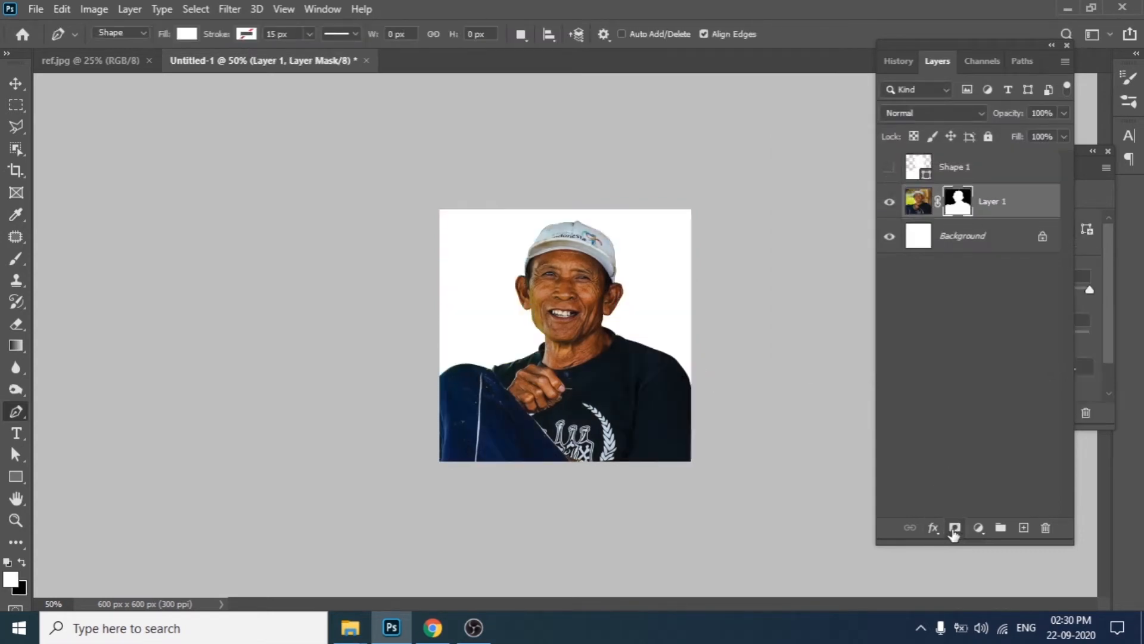
- Convert the masked Layer 1 into a smart object
{"action": "key", "text": "v"}
{"action": "key", "text": "ctrl+plus"}
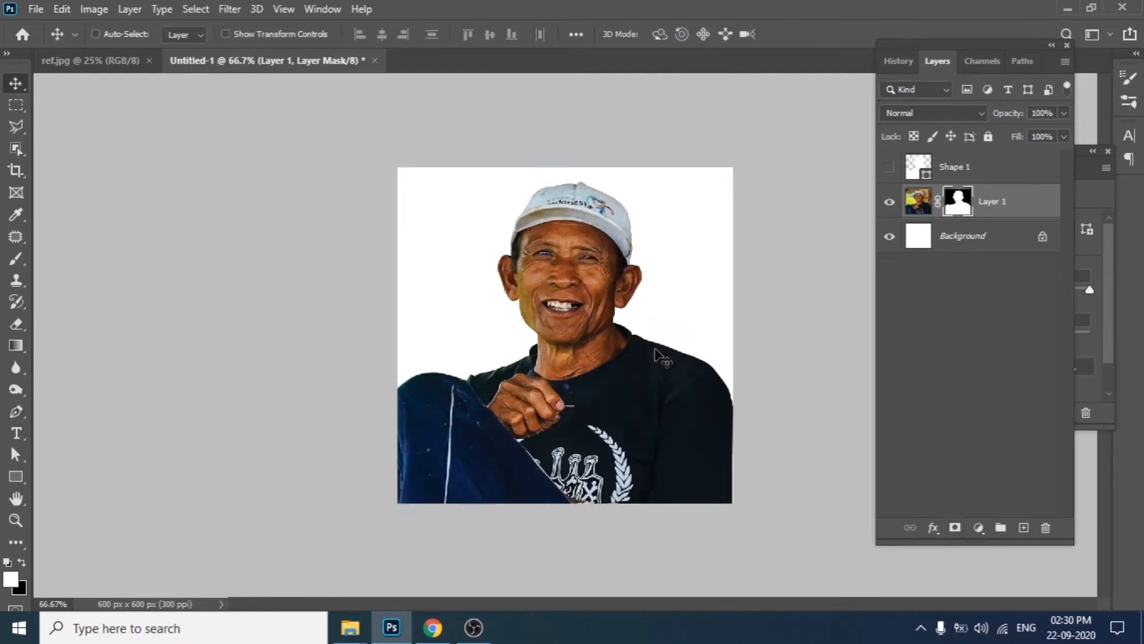
{"action": "key", "text": "ctrl+plus"}
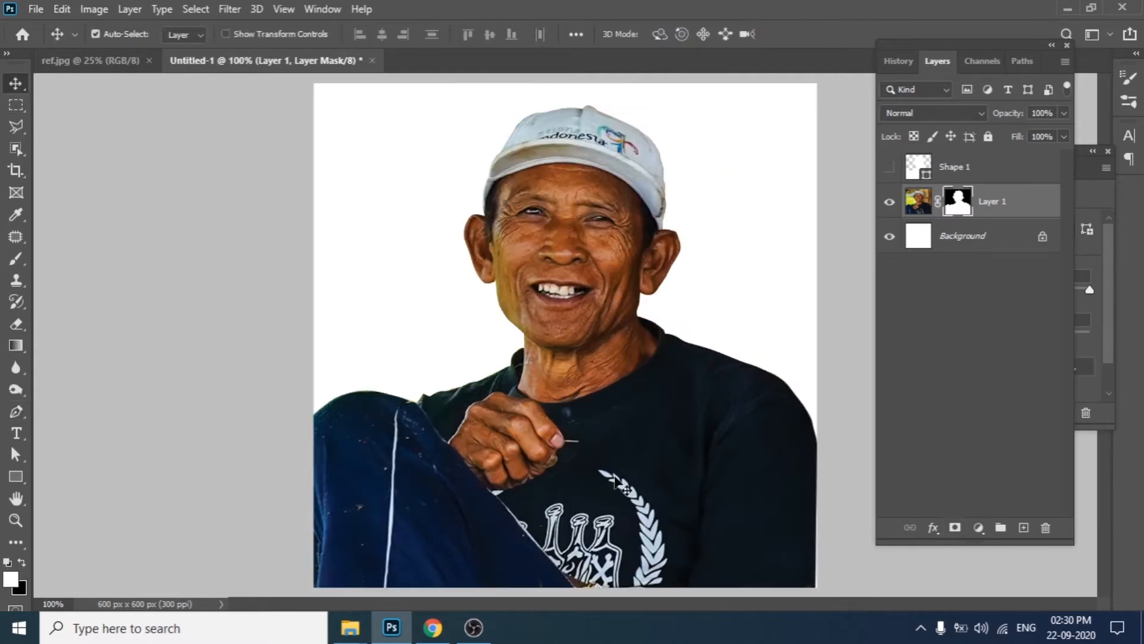
{"action": "right_click", "coordinate": [1033, 203]}
{"action": "left_click", "coordinate": [982, 232]}
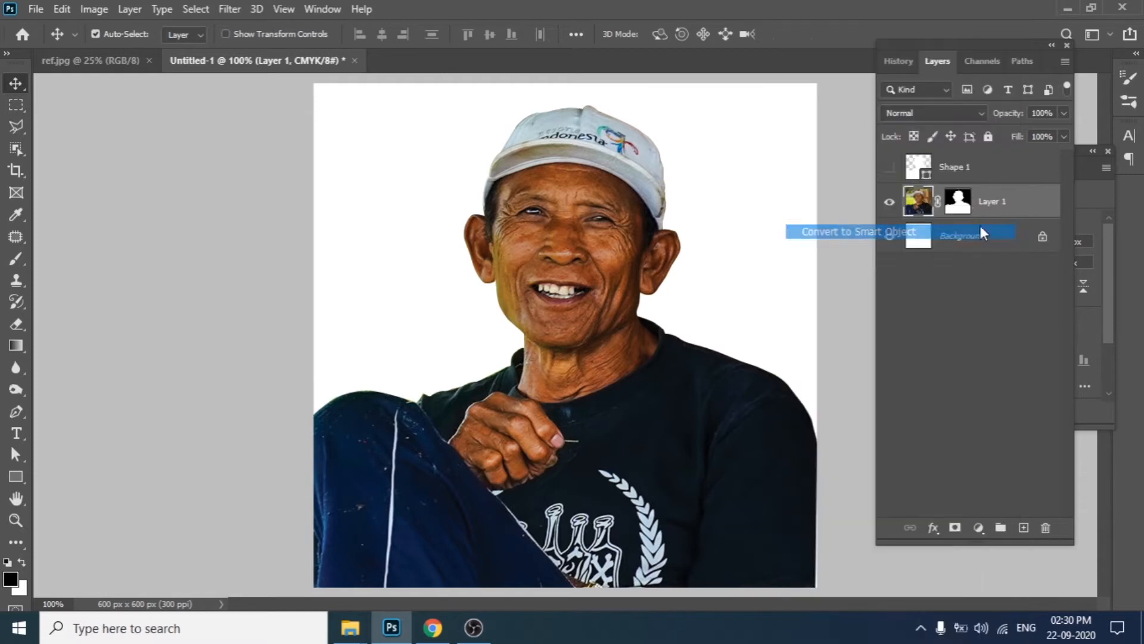
- Rotate the portrait slightly counterclockwise, shift it slightly down on the canvas, and switch to full-screen view
{"action": "key", "text": "ctrl+t"}
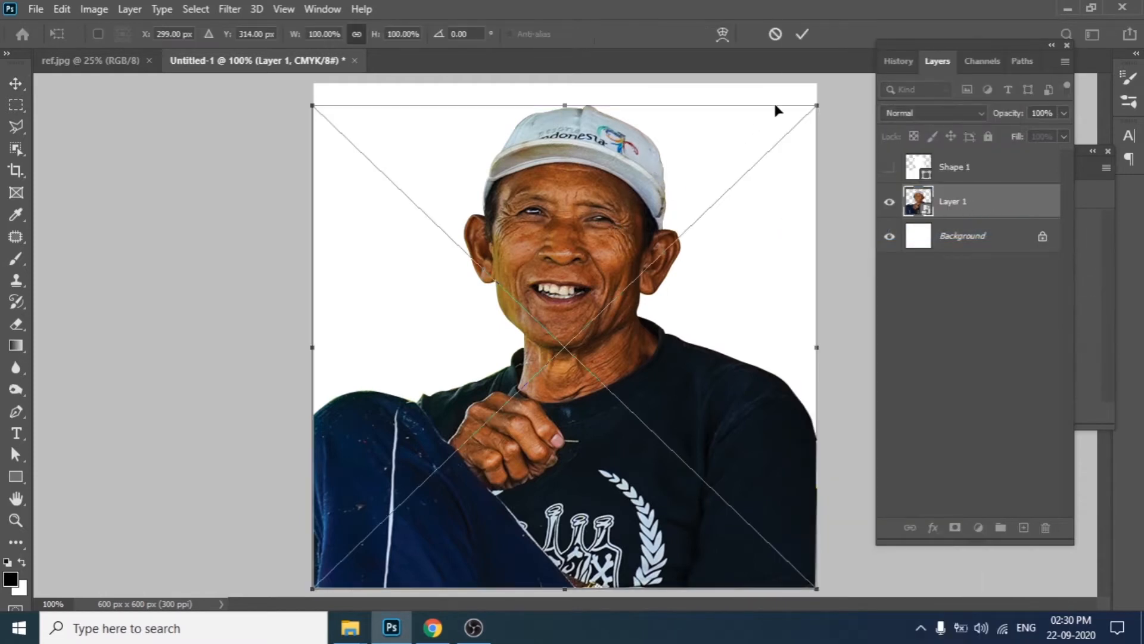
{"action": "left_click_drag", "start_coordinate": [834, 101], "coordinate": [819, 95]}
{"action": "left_click_drag", "start_coordinate": [722, 538], "coordinate": [723, 544]}
{"action": "key", "text": "Return"}
{"action": "key", "text": "f"}
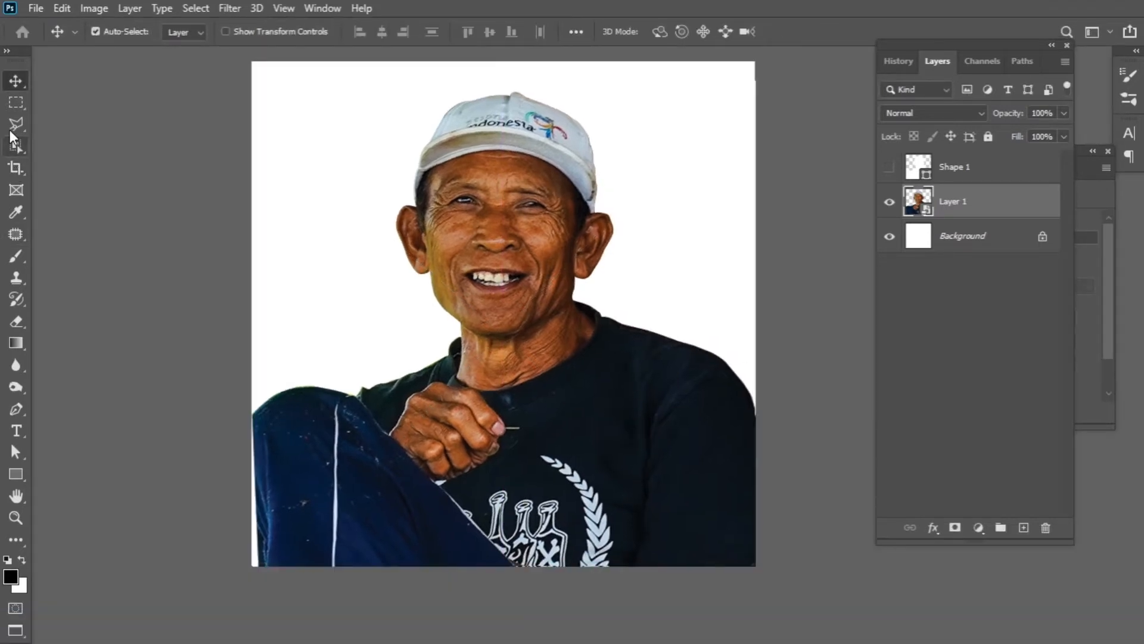
- Copy the shoulder and sleeve on the portrait's right side onto a new layer using a rectangular marquee selection
{"action": "right_click", "coordinate": [16, 102]}
{"action": "left_click", "coordinate": [89, 105]}
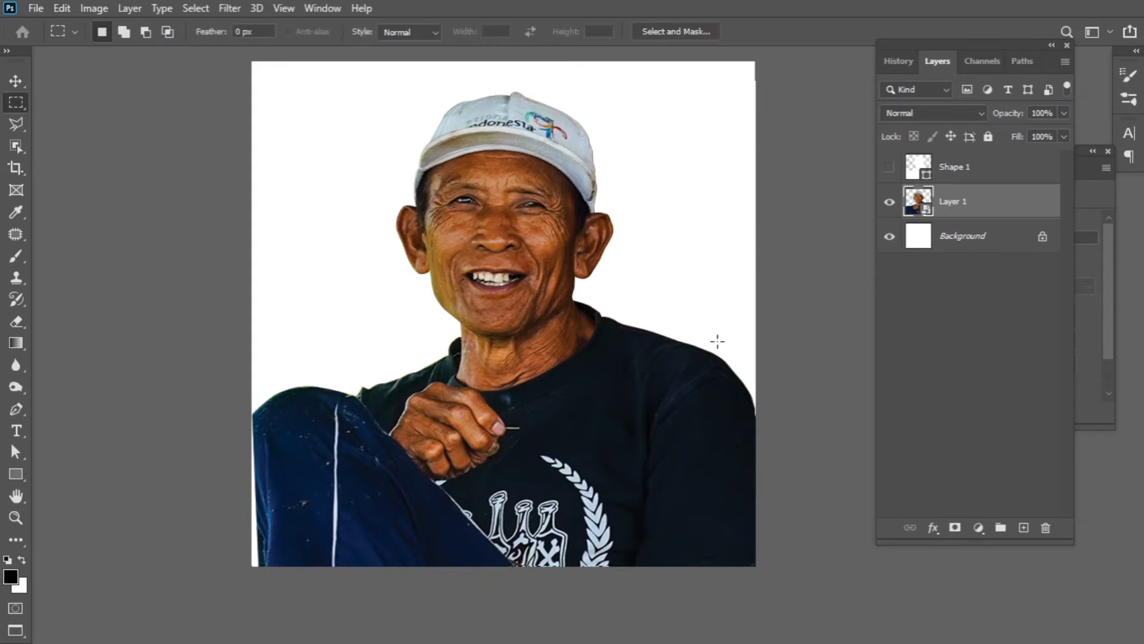
{"action": "left_click_drag", "start_coordinate": [679, 423], "coordinate": [681, 415]}
{"action": "left_click_drag", "start_coordinate": [617, 298], "coordinate": [796, 583]}
{"action": "left_click", "coordinate": [62, 8]}
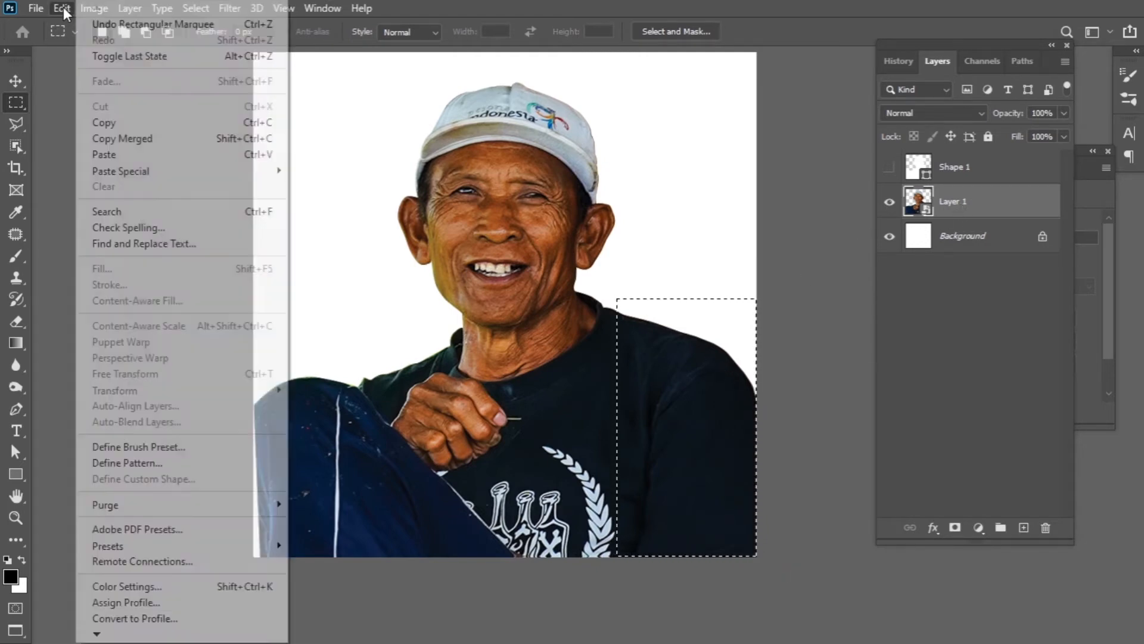
{"action": "left_click", "coordinate": [62, 120]}
{"action": "left_click", "coordinate": [61, 8]}
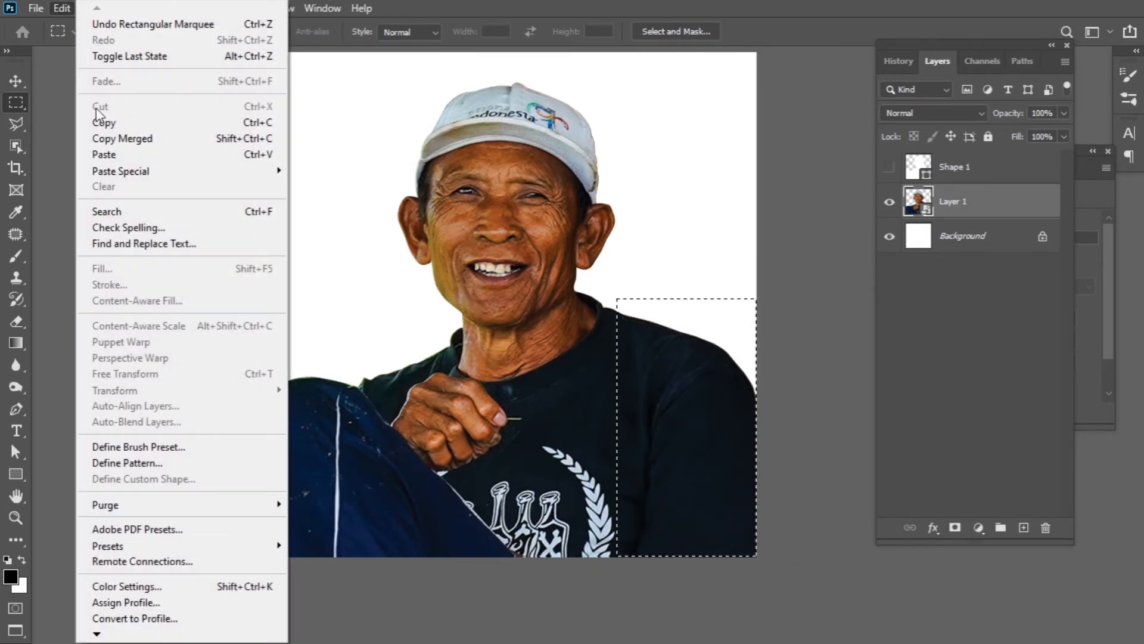
{"action": "left_click", "coordinate": [108, 152]}
- Flip the copied shoulder horizontally and place it over the raised knee as the portrait's left shoulder
{"action": "left_click", "coordinate": [15, 81]}
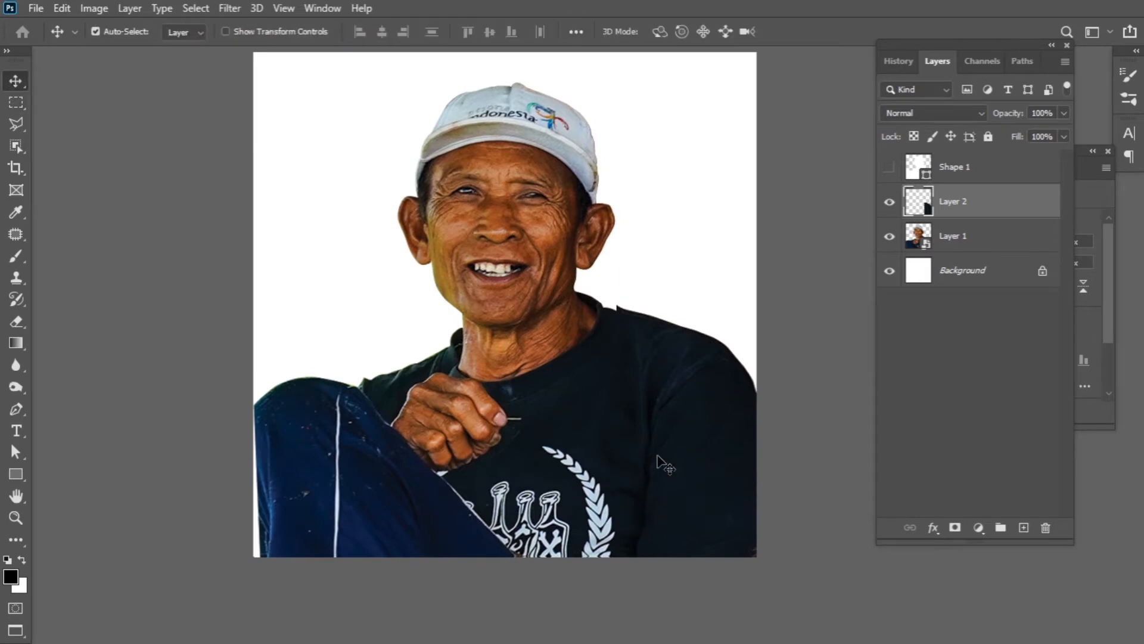
{"action": "left_click_drag", "start_coordinate": [667, 465], "coordinate": [471, 465]}
{"action": "key", "text": "ctrl+t"}
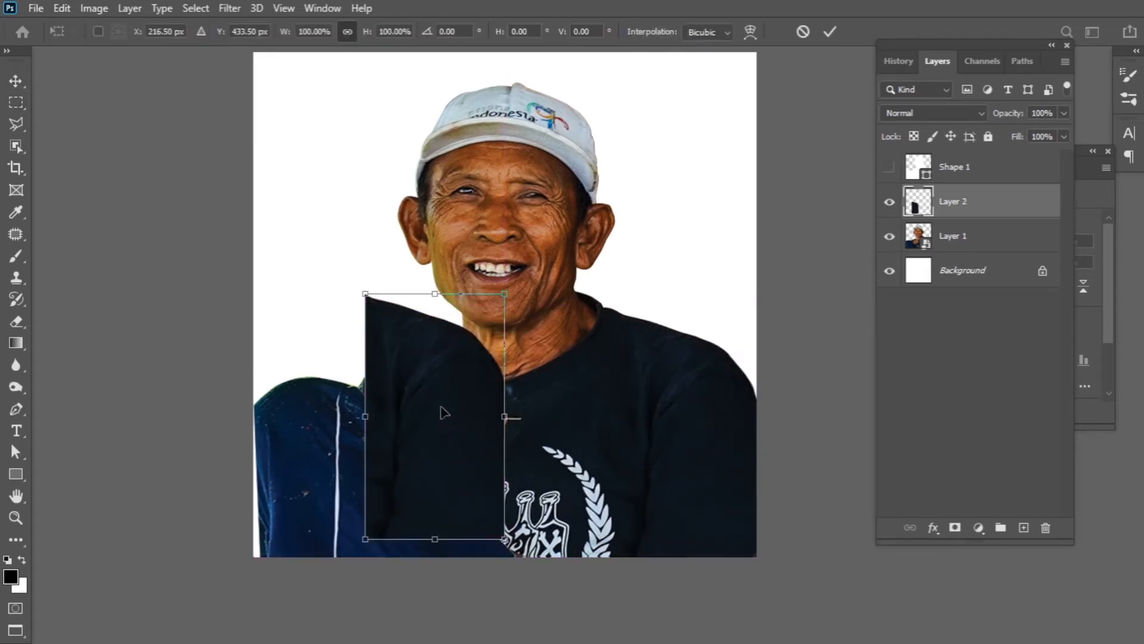
{"action": "right_click", "coordinate": [456, 373]}
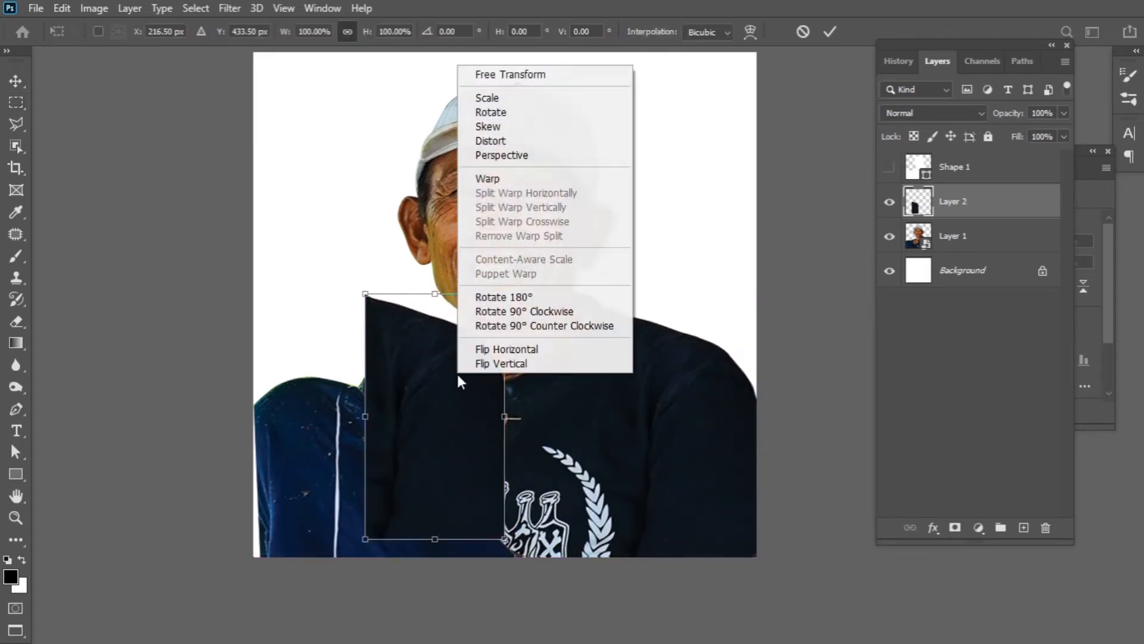
{"action": "left_click", "coordinate": [589, 348]}
{"action": "left_click_drag", "start_coordinate": [460, 429], "coordinate": [421, 494]}
{"action": "key", "text": "Return"}
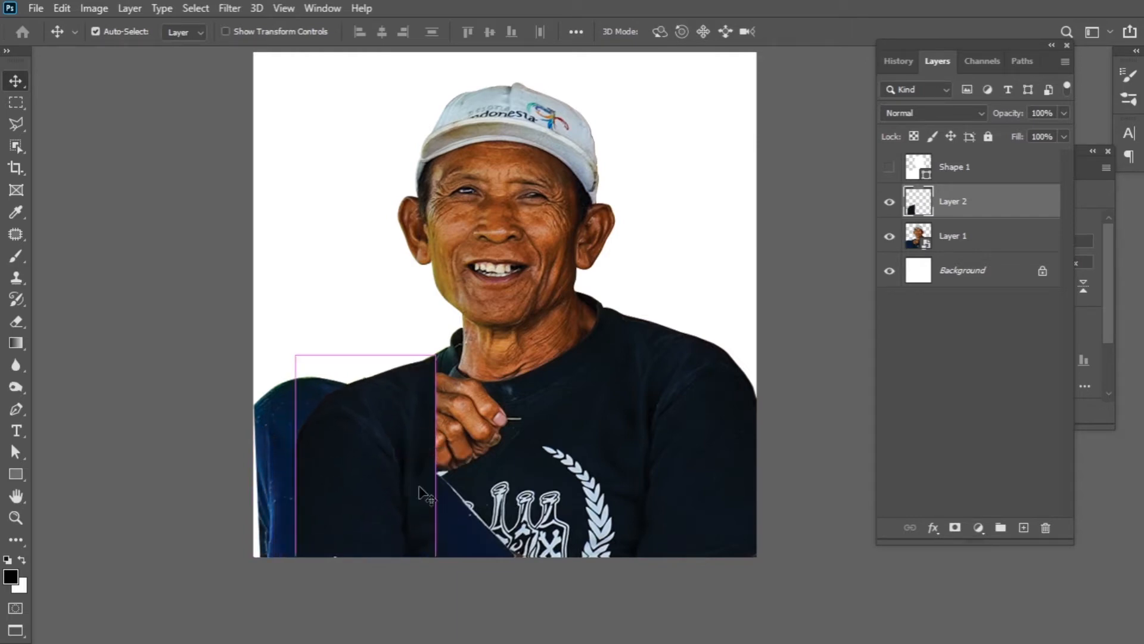
{"action": "left_click_drag", "start_coordinate": [401, 446], "coordinate": [408, 443]}
- Rotate Layer 1 by 2.14 degrees and shift the mirrored sleeve on Layer 2 slightly up and left to match
{"action": "left_click", "coordinate": [475, 352]}
{"action": "key", "text": "ctrl+t"}
{"action": "left_click_drag", "start_coordinate": [773, 180], "coordinate": [776, 190]}
{"action": "left_click_drag", "start_coordinate": [785, 429], "coordinate": [788, 429]}
{"action": "key", "text": "Return"}
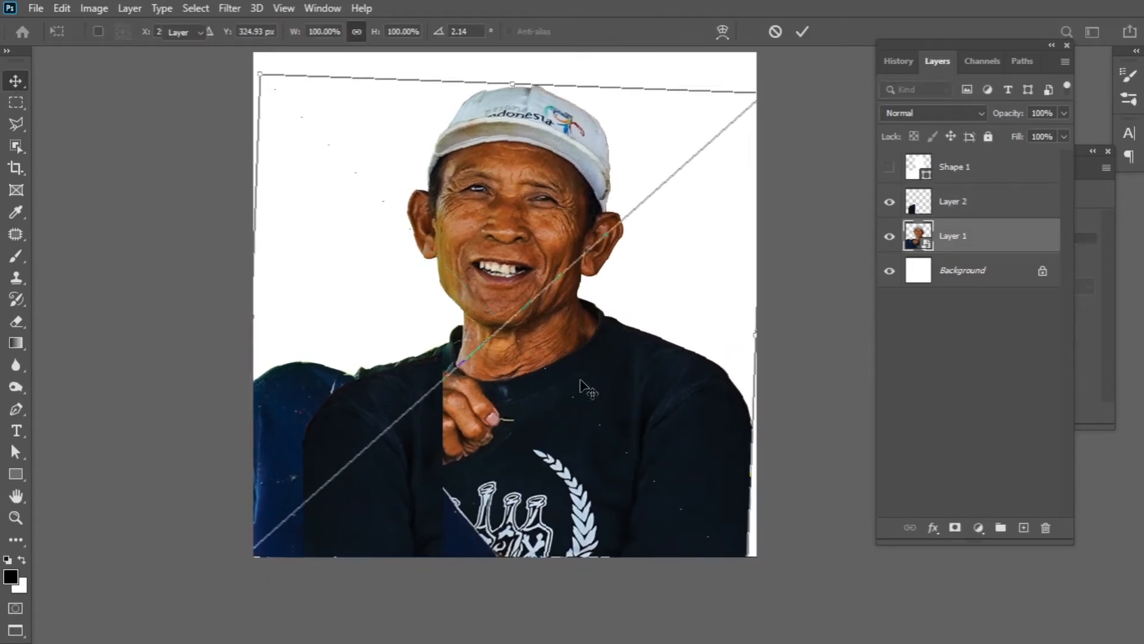
{"action": "left_click_drag", "start_coordinate": [398, 480], "coordinate": [388, 472]}
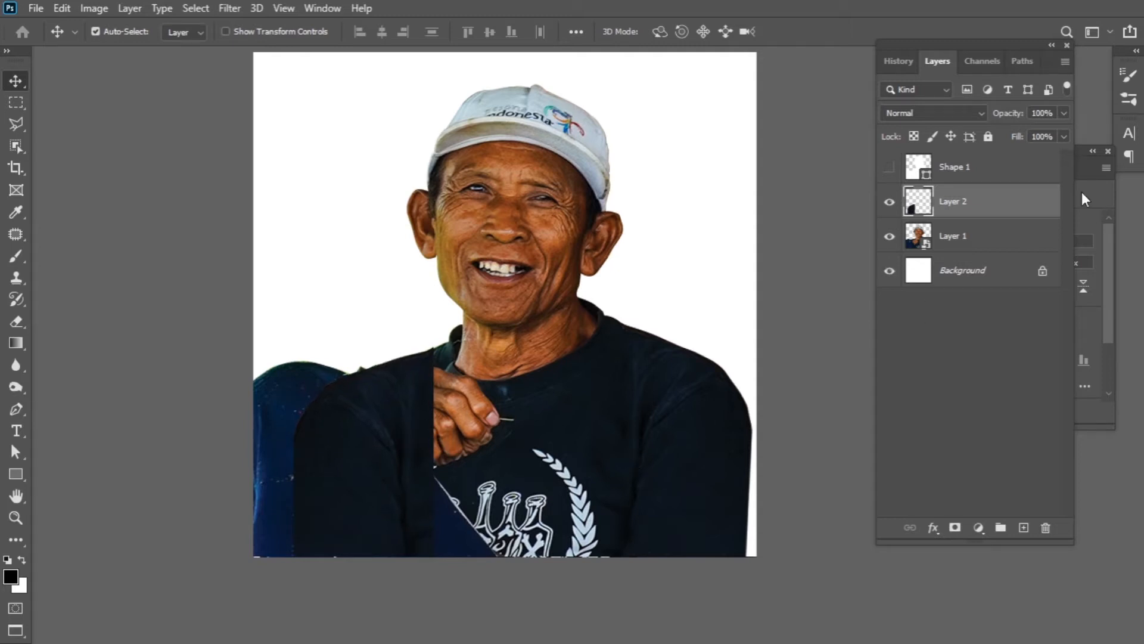
- Add a layer mask to Layer 1 and set up a black brush with 100% opacity
{"action": "left_click", "coordinate": [975, 236]}
{"action": "left_click", "coordinate": [890, 203]}
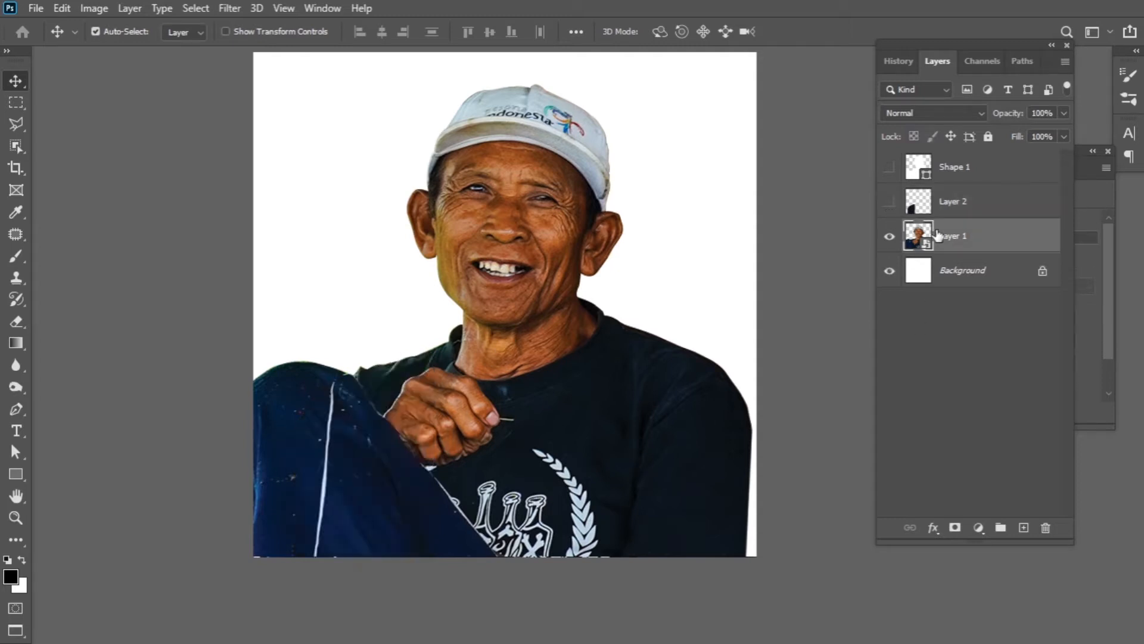
{"action": "left_click", "coordinate": [953, 528]}
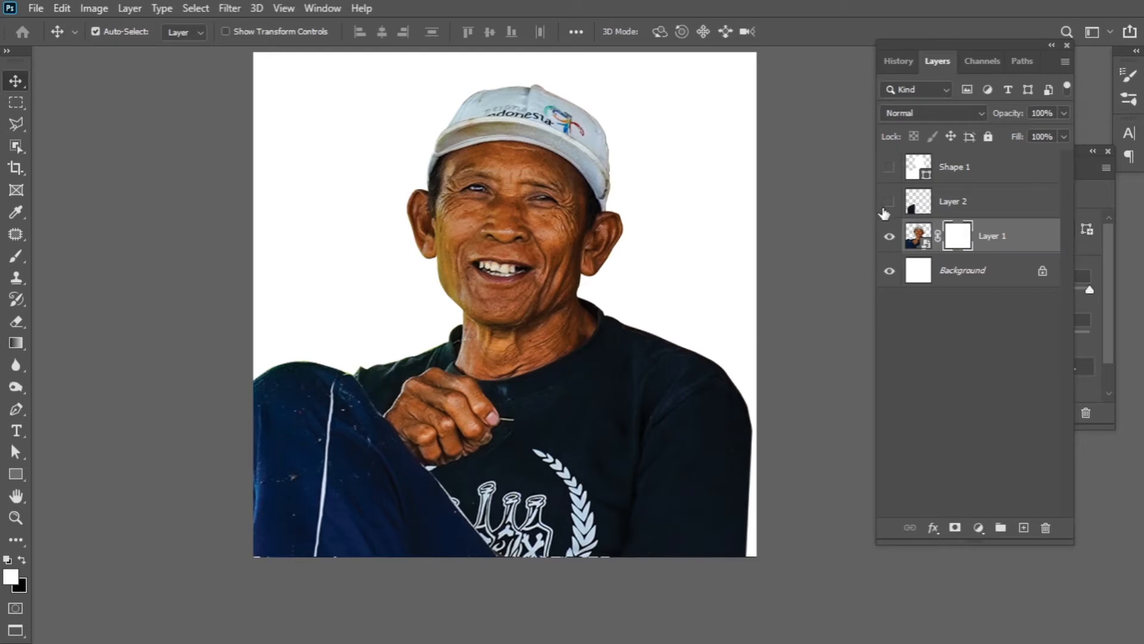
{"action": "left_click", "coordinate": [12, 258]}
{"action": "left_click", "coordinate": [73, 253]}
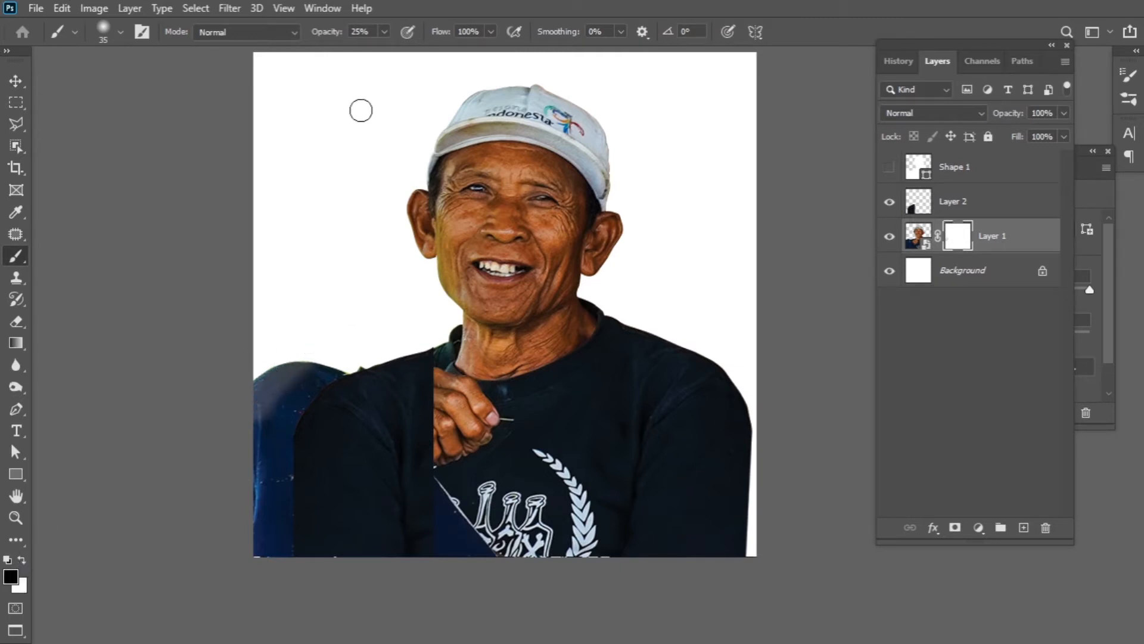
{"action": "left_click_drag", "start_coordinate": [385, 32], "coordinate": [544, 52]}
- Paint the raised knee outside the mirrored sleeve out of Layer 1's mask, enlarging the soft round brush to 77 px
{"action": "left_click_drag", "start_coordinate": [315, 360], "coordinate": [245, 462]}
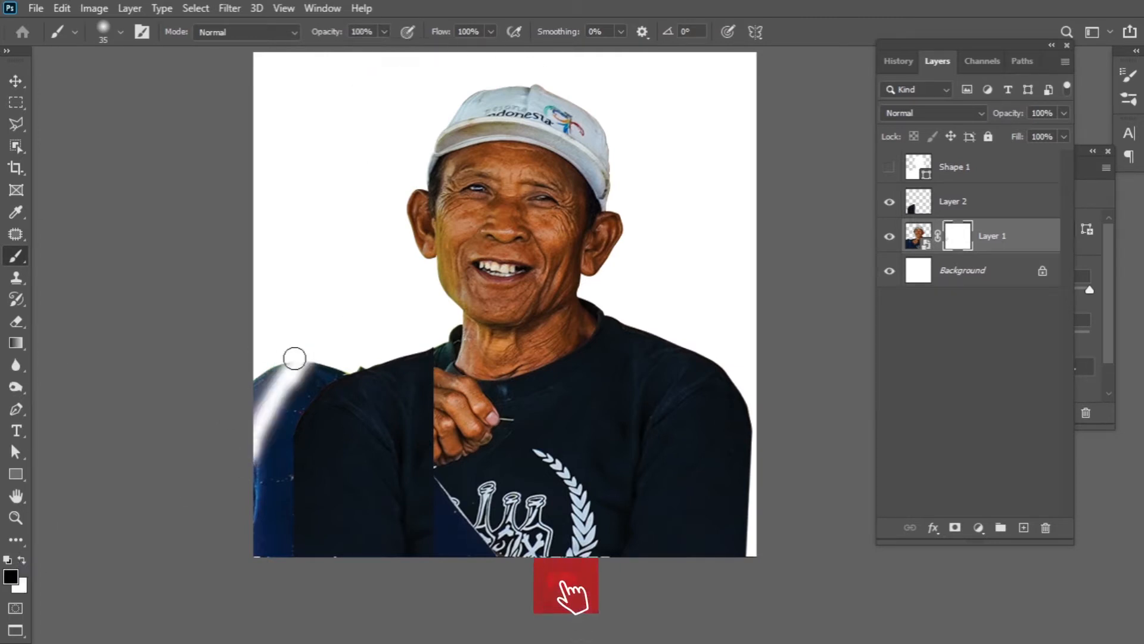
{"action": "mouse_move", "coordinate": [293, 358]}
{"action": "left_mouse_down"}
{"action": "mouse_move", "coordinate": [312, 370]}
{"action": "mouse_move", "coordinate": [317, 349]}
{"action": "left_mouse_up"}
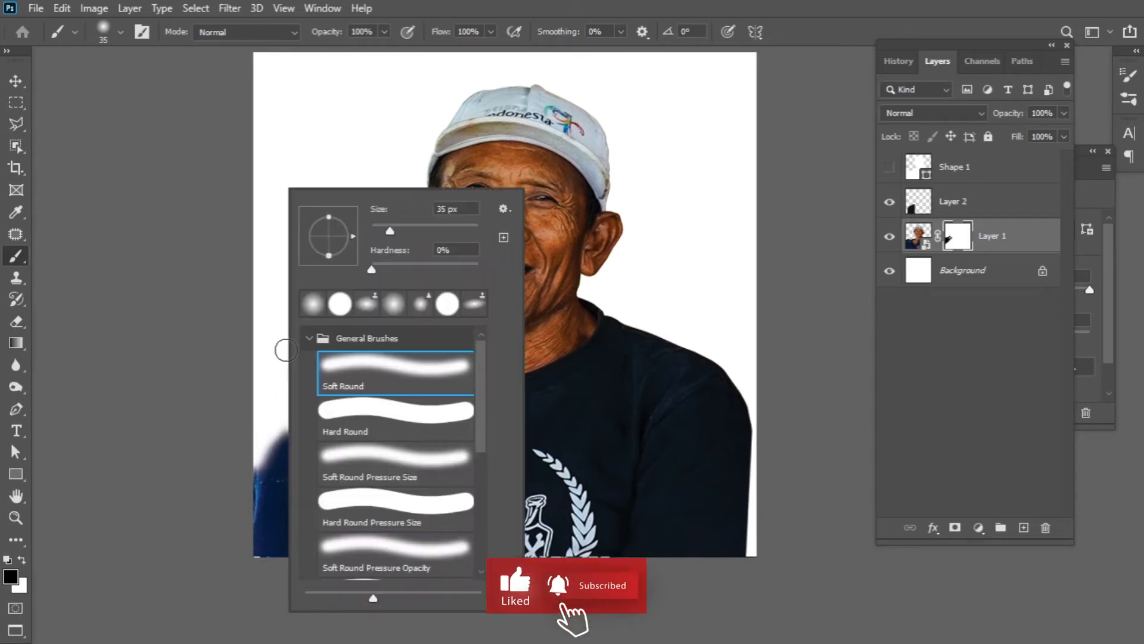
{"action": "right_click", "coordinate": [330, 311]}
{"action": "key", "text": "Return"}
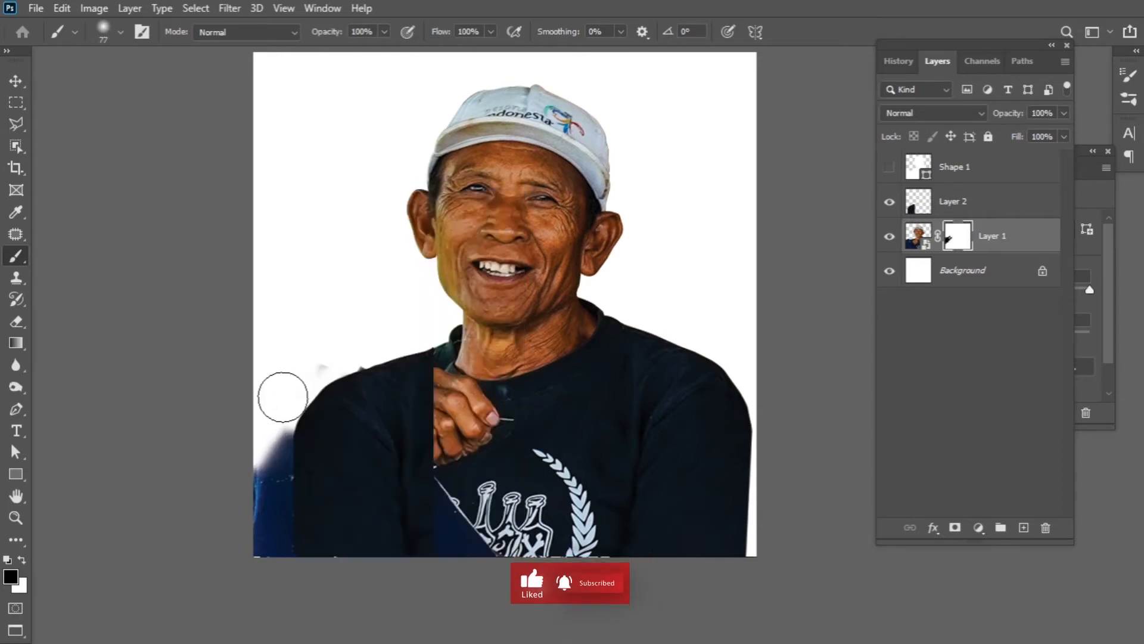
{"action": "mouse_move", "coordinate": [281, 396]}
{"action": "left_mouse_down"}
{"action": "mouse_move", "coordinate": [301, 429]}
{"action": "mouse_move", "coordinate": [284, 587]}
{"action": "left_mouse_up"}
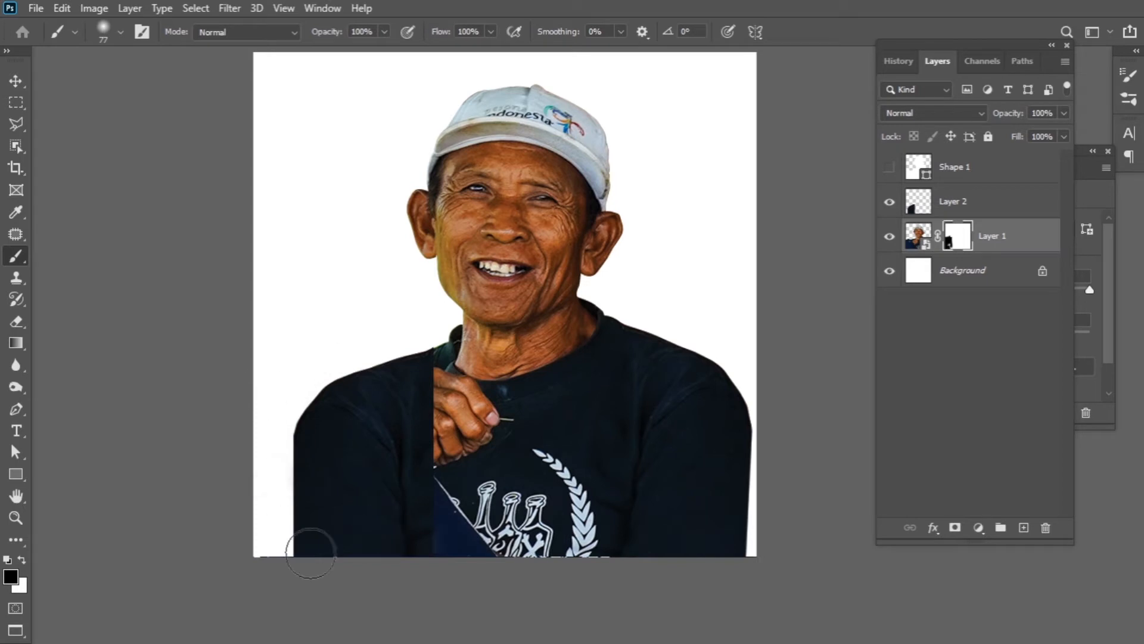
- Rotate the mirrored sleeve on Layer 2 by 6.17 degrees and nudge it up and right toward the collar
{"action": "key", "text": "v"}
{"action": "left_click", "coordinate": [402, 443]}
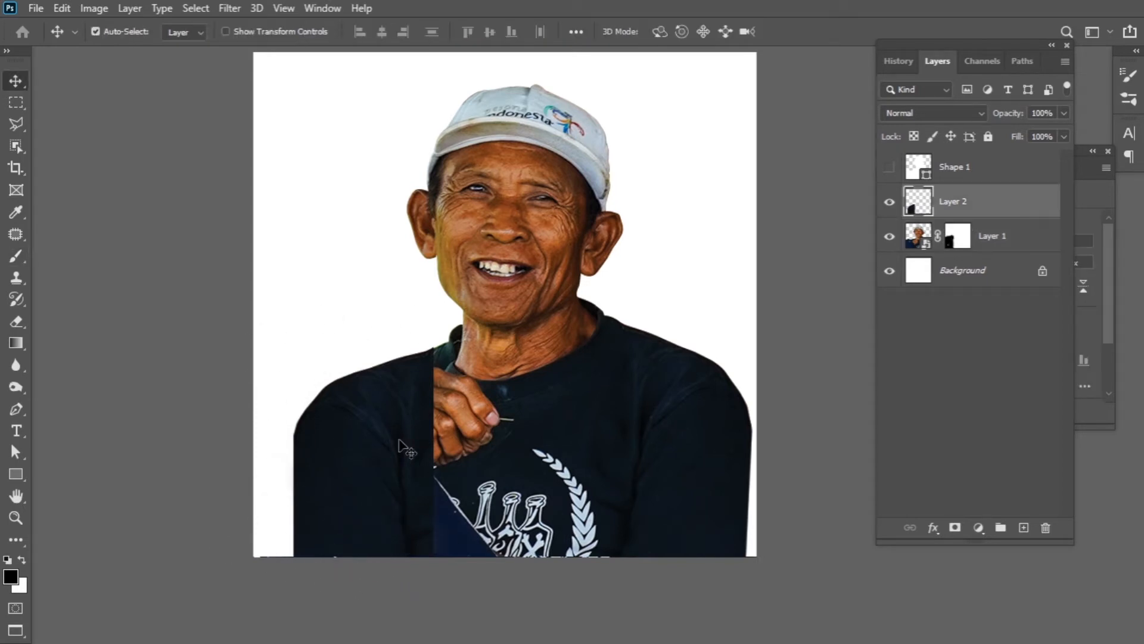
{"action": "key", "text": "ctrl+t"}
{"action": "left_click_drag", "start_coordinate": [296, 342], "coordinate": [301, 338]}
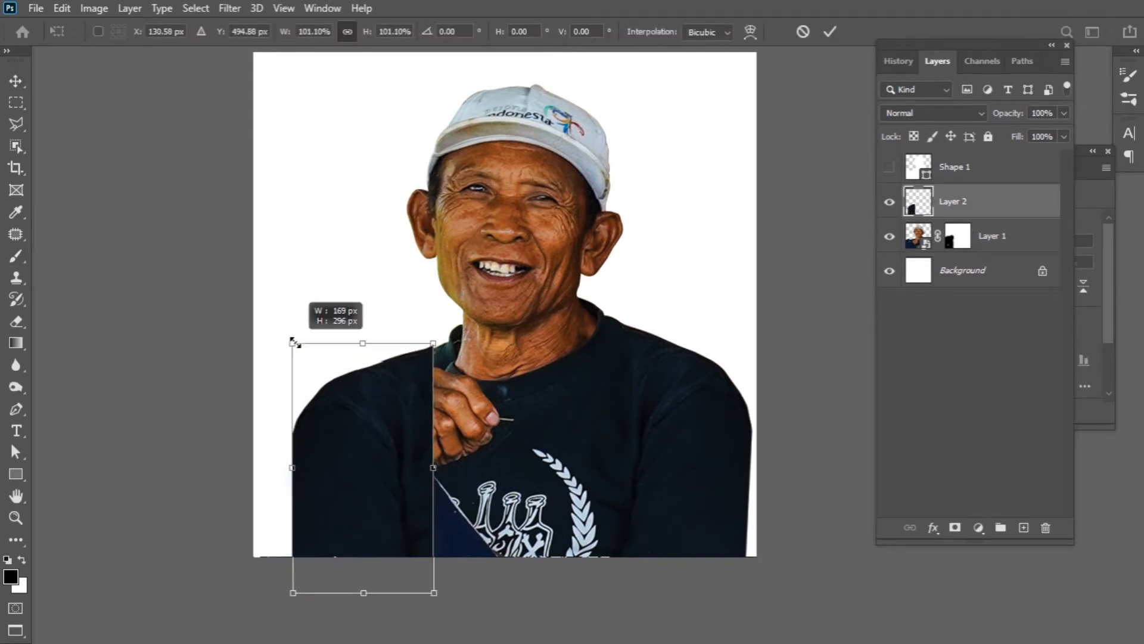
{"action": "left_click_drag", "start_coordinate": [410, 419], "coordinate": [417, 414]}
{"action": "left_click_drag", "start_coordinate": [467, 344], "coordinate": [475, 354]}
{"action": "left_click_drag", "start_coordinate": [413, 403], "coordinate": [408, 398]}
{"action": "key", "text": "Up"}
{"action": "key", "text": "Up"}
{"action": "key", "text": "Up"}
{"action": "key", "text": "Up"}
{"action": "key", "text": "Up"}
{"action": "key", "text": "Right"}
{"action": "key", "text": "Right"}
{"action": "key", "text": "Up"}
{"action": "key", "text": "Up"}
{"action": "key", "text": "Up"}
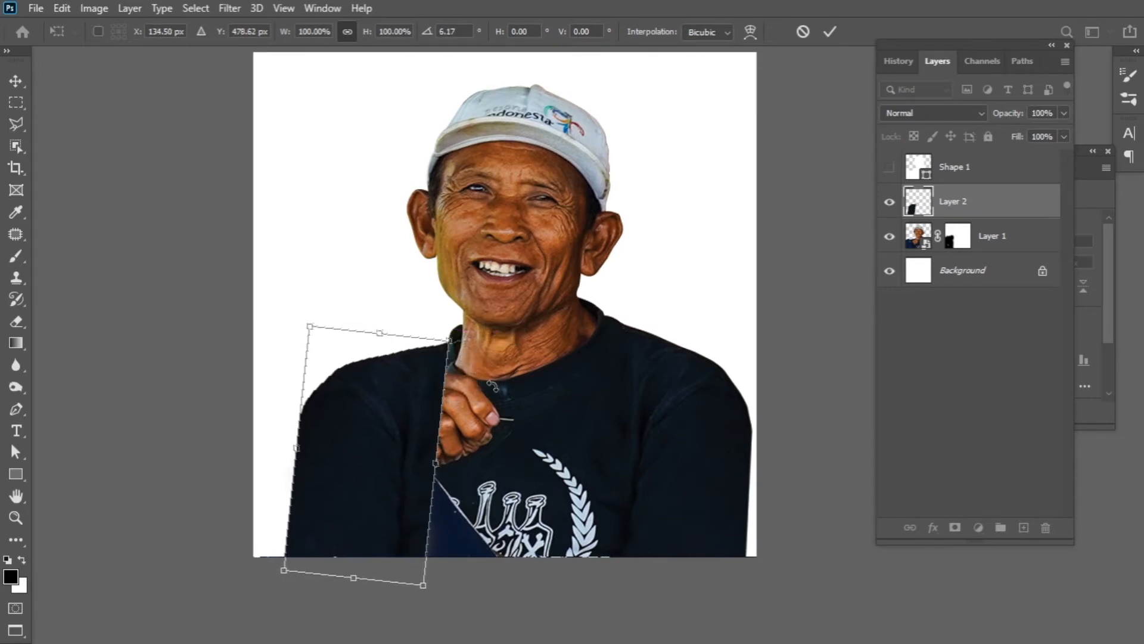
- Refine the mirrored sleeve's rotation to 5.53 degrees and fit its top edge against the shirt collar
{"action": "key", "text": "ctrl+plus"}
{"action": "left_click_drag", "start_coordinate": [264, 432], "coordinate": [268, 430]}
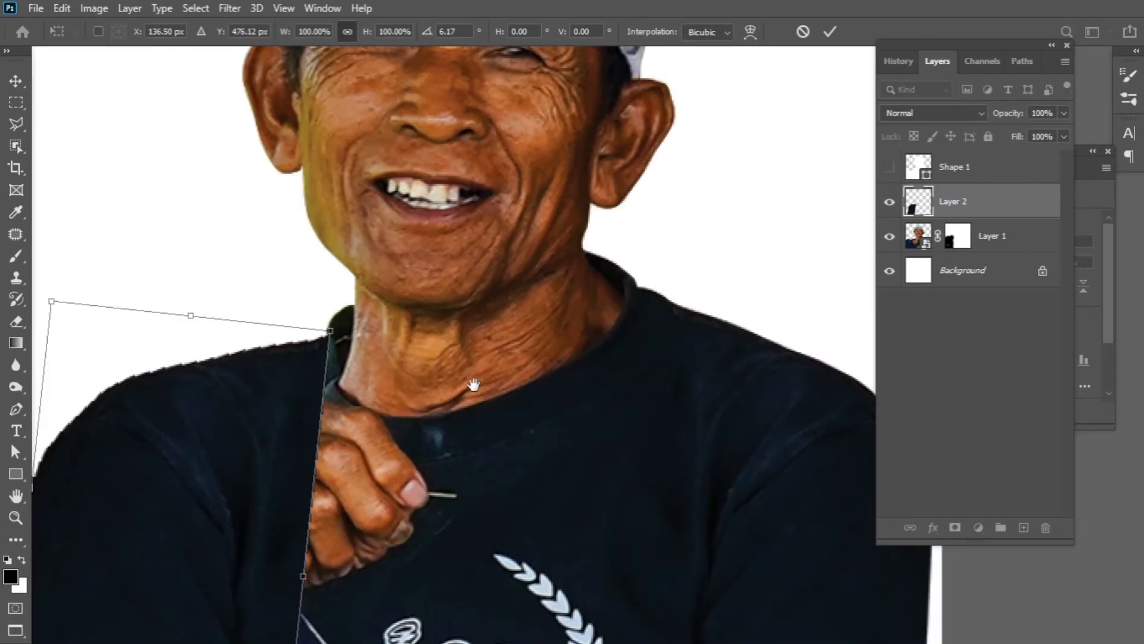
{"action": "left_click_drag", "start_coordinate": [473, 386], "coordinate": [585, 321]}
{"action": "left_click_drag", "start_coordinate": [382, 400], "coordinate": [377, 405]}
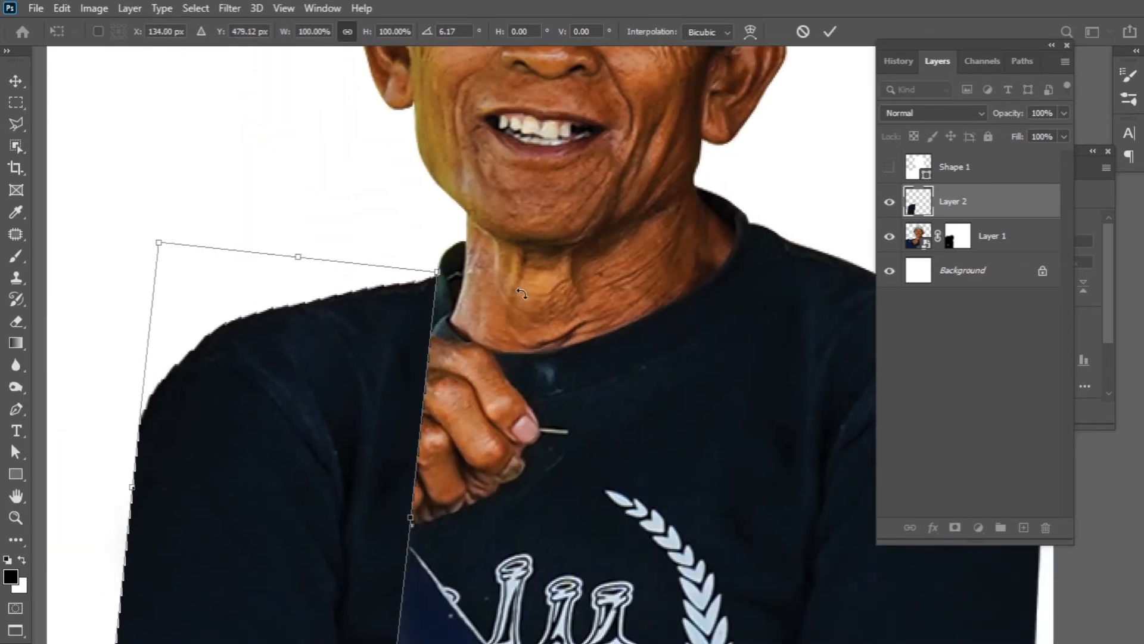
{"action": "left_click_drag", "start_coordinate": [522, 293], "coordinate": [519, 289]}
{"action": "left_click_drag", "start_coordinate": [387, 398], "coordinate": [391, 396]}
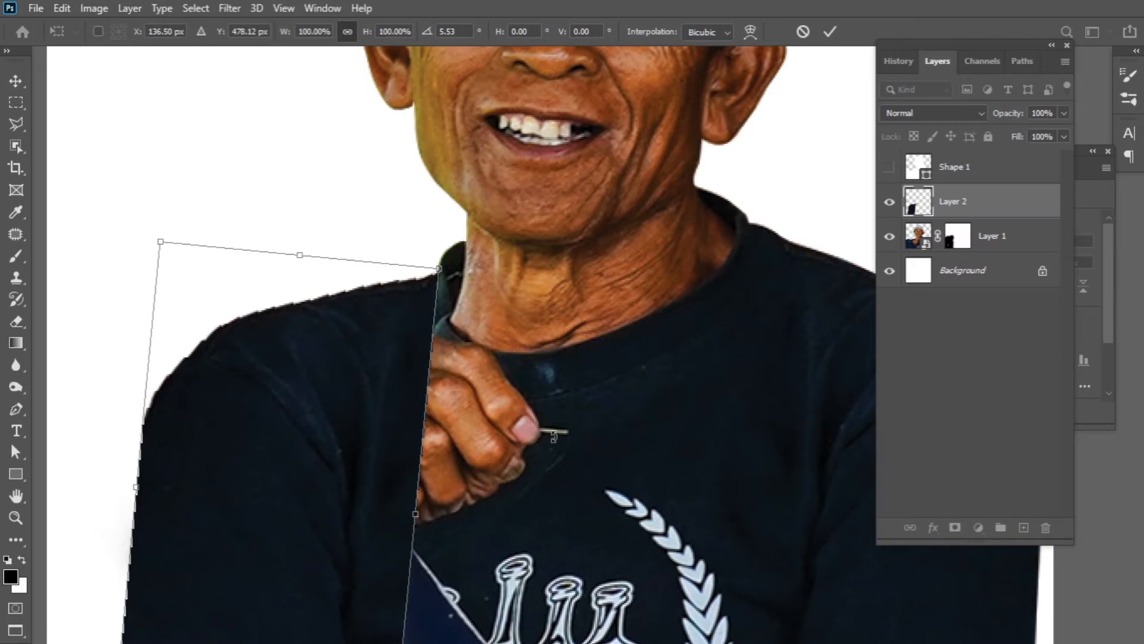
{"action": "key", "text": "Return"}
- Select Layer 1 and outline the raised hand with the Polygonal Lasso
{"action": "key", "text": "ctrl+minus"}
{"action": "left_click_drag", "start_coordinate": [603, 450], "coordinate": [535, 434]}
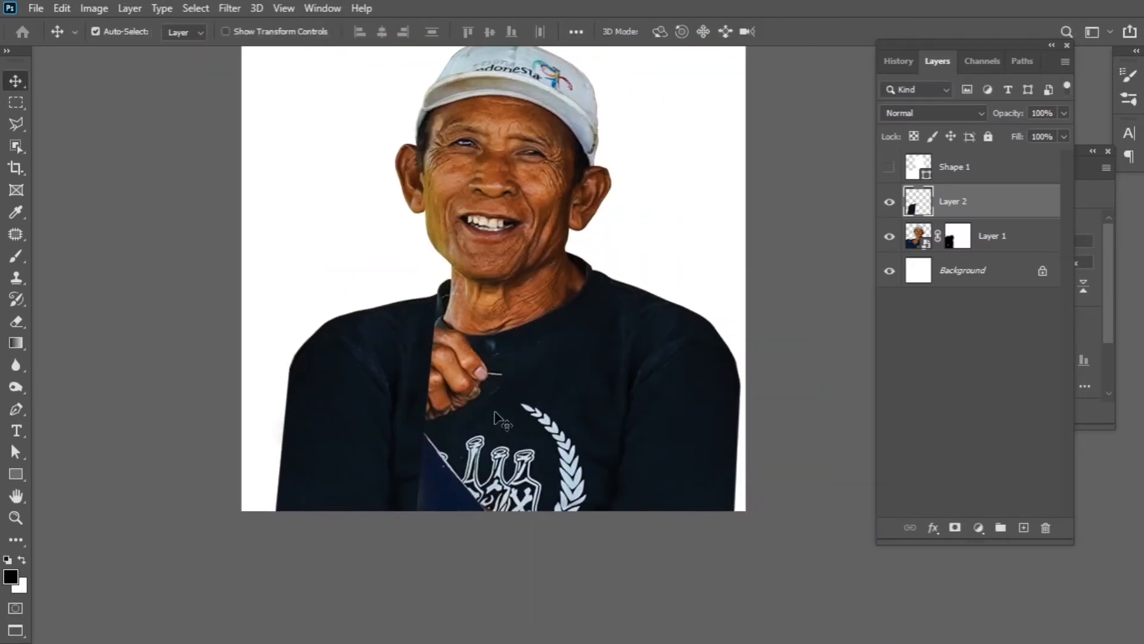
{"action": "left_click", "coordinate": [514, 398]}
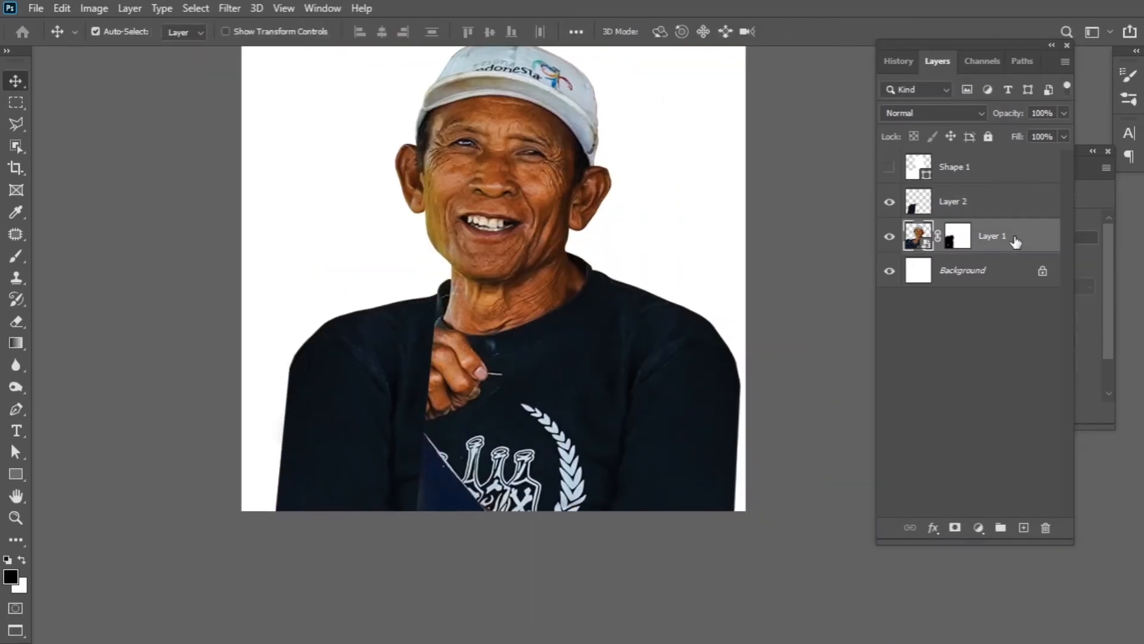
{"action": "left_click", "coordinate": [14, 123]}
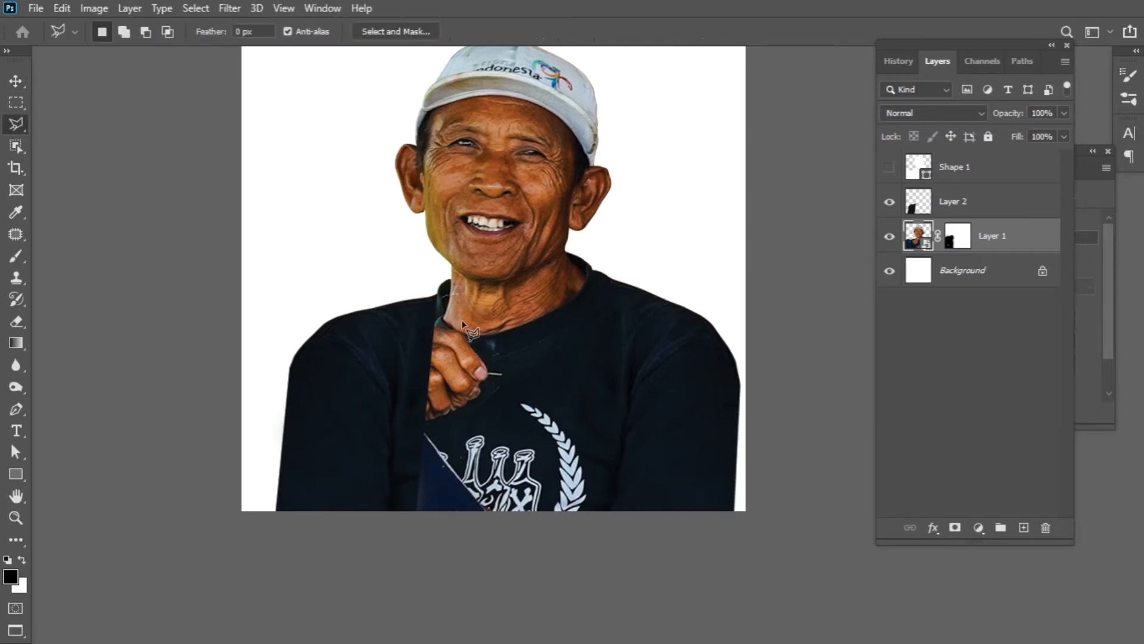
{"action": "left_click", "coordinate": [503, 375]}
{"action": "left_click", "coordinate": [503, 402]}
{"action": "left_click", "coordinate": [384, 457]}
{"action": "left_click", "coordinate": [384, 358]}
{"action": "left_click", "coordinate": [421, 320]}
{"action": "left_click", "coordinate": [442, 323]}
- Hide Layer 2 and extend the lasso selection around the hand's outer side and the area below it
{"action": "left_click", "coordinate": [889, 201]}
{"action": "left_click", "coordinate": [415, 320], "text": "shift"}
{"action": "left_click", "coordinate": [394, 319]}
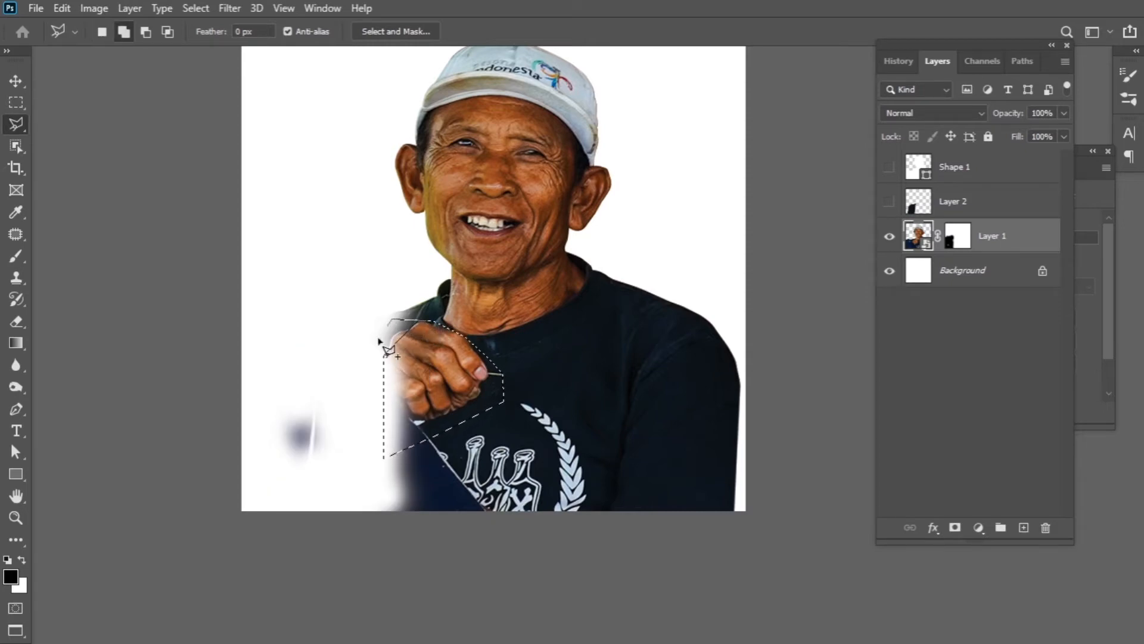
{"action": "left_click", "coordinate": [368, 347]}
{"action": "left_click", "coordinate": [353, 458]}
{"action": "left_click", "coordinate": [424, 476]}
{"action": "double_click", "coordinate": [451, 442]}
- Rasterize Layer 1 and fill the hand selection with Content-Aware, Color Adaptation on, Normal mode and 100% opacity
{"action": "right_click", "coordinate": [1012, 241]}
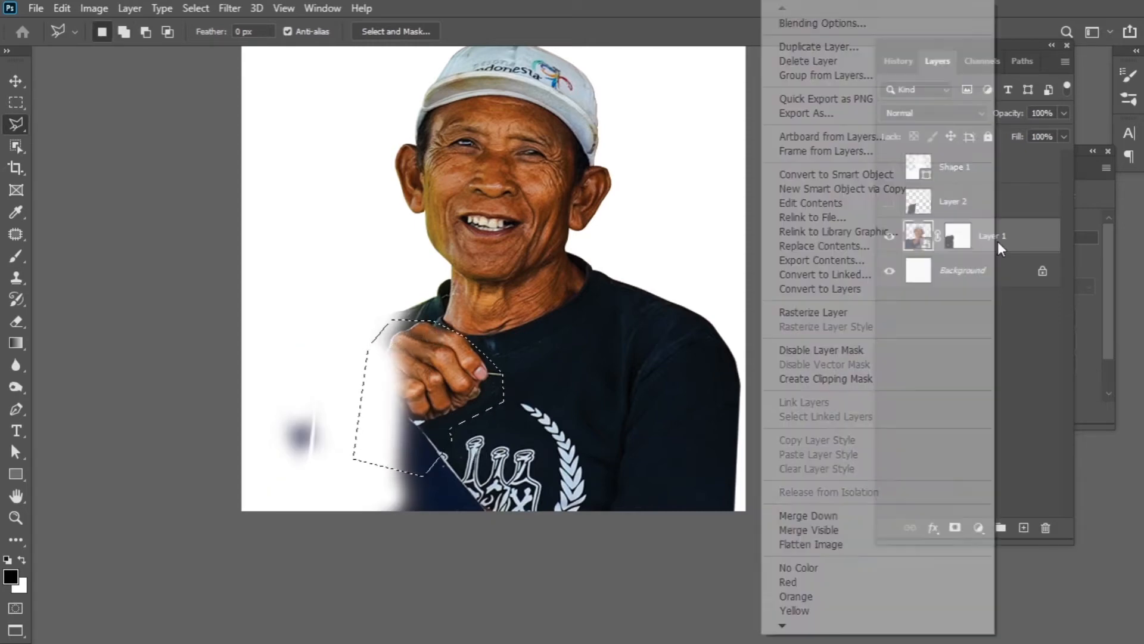
{"action": "left_click", "coordinate": [853, 312]}
{"action": "right_click", "coordinate": [452, 363]}
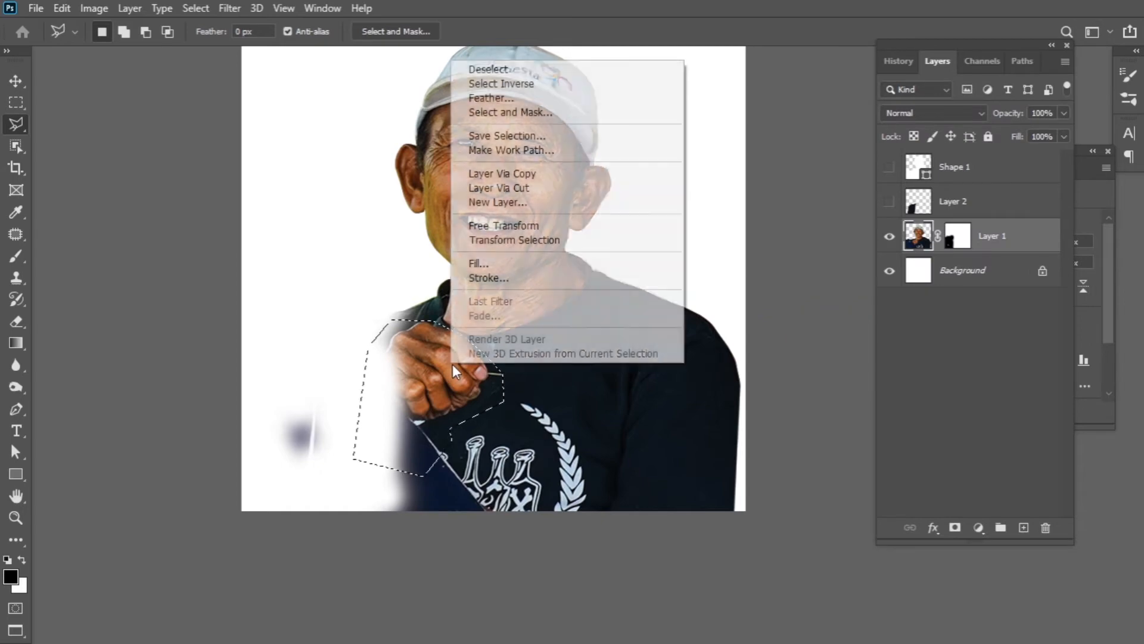
{"action": "left_click", "coordinate": [490, 260]}
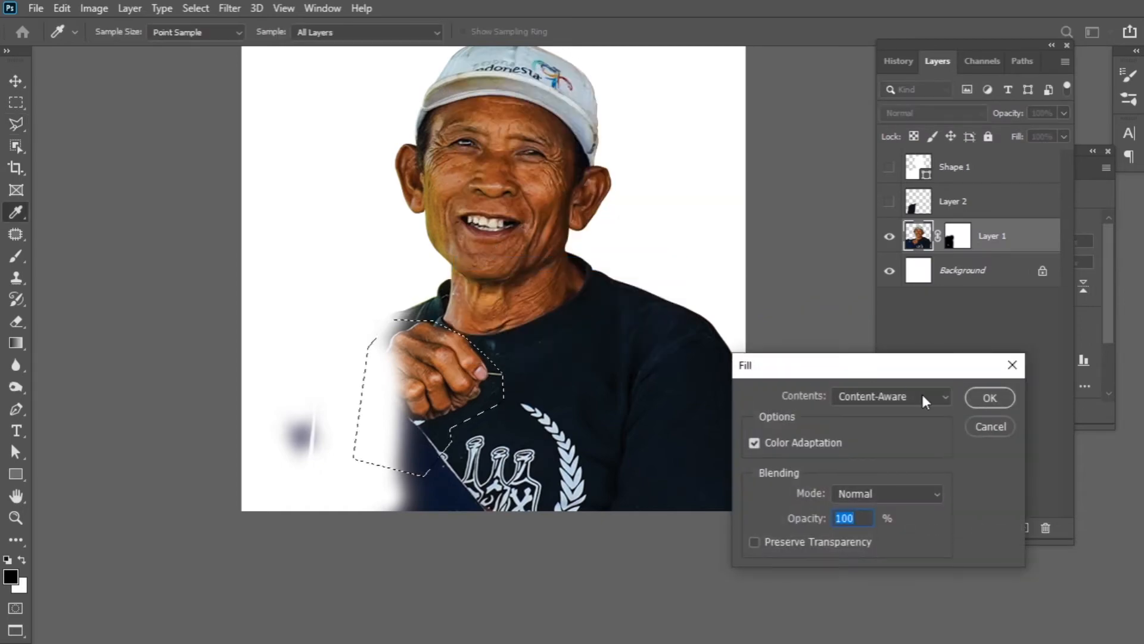
{"action": "left_click", "coordinate": [990, 398]}
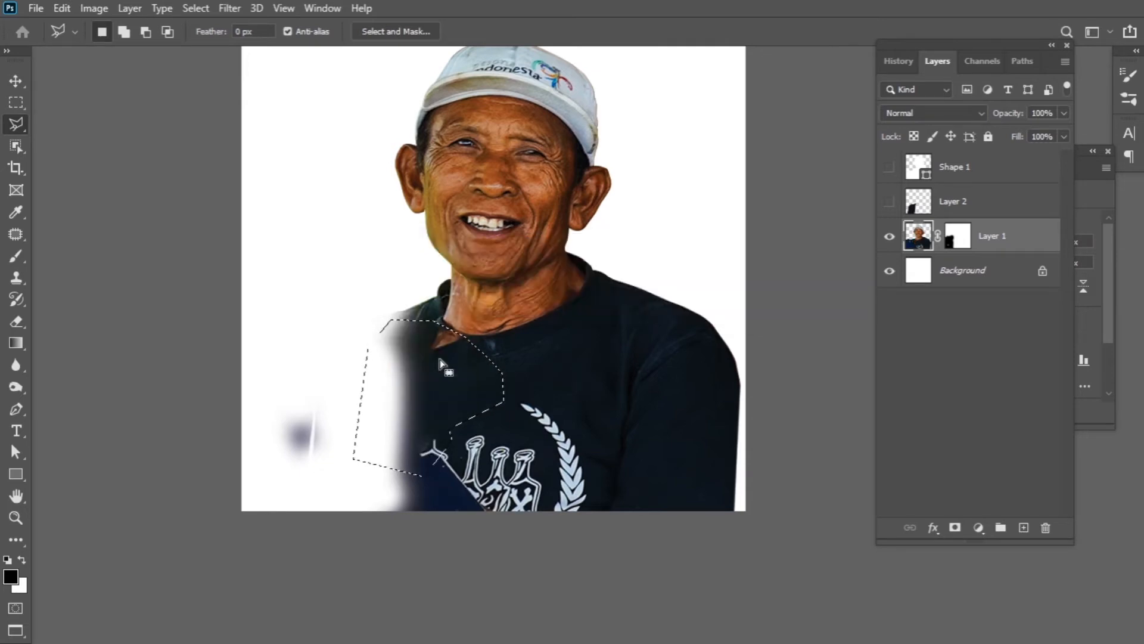
- Add a layer above Layer 1 and clone shirt fabric onto the leftover skin patch below the collar, clearing the lasso selection
{"action": "key", "text": "ctrl+plus"}
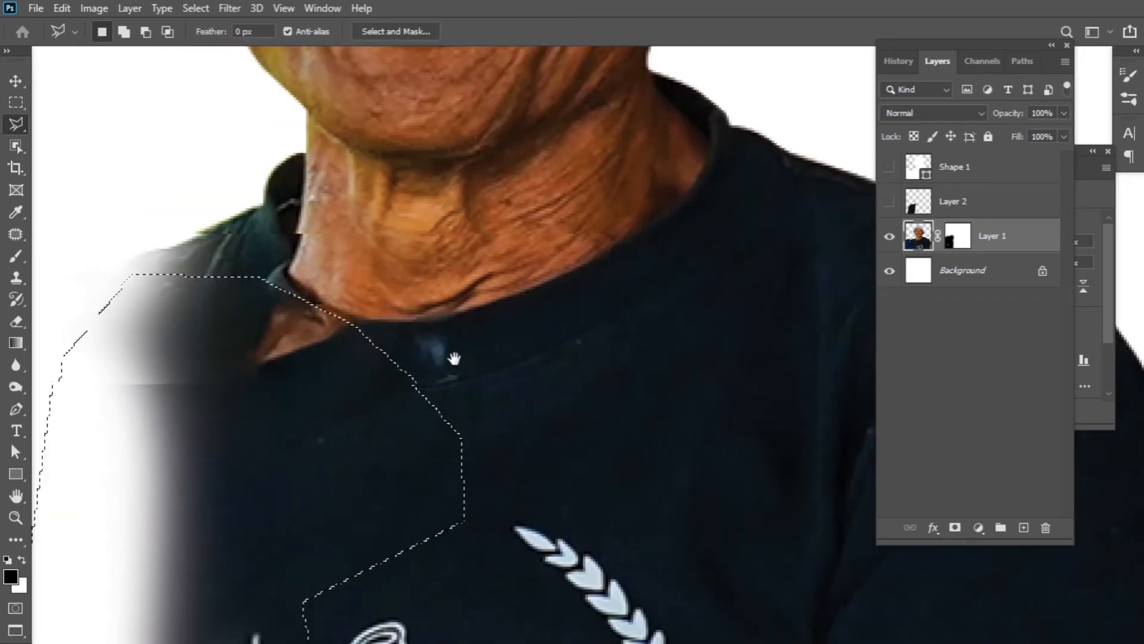
{"action": "left_click", "coordinate": [1024, 528]}
{"action": "left_click", "coordinate": [16, 278]}
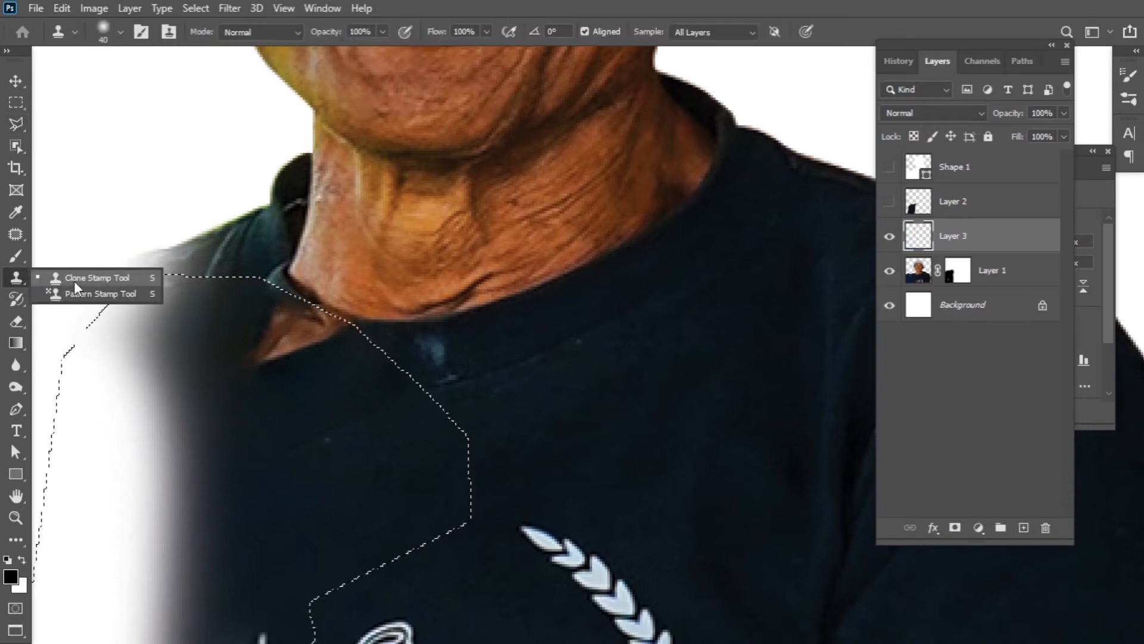
{"action": "left_click", "coordinate": [74, 281]}
{"action": "left_click", "coordinate": [516, 342], "text": "alt"}
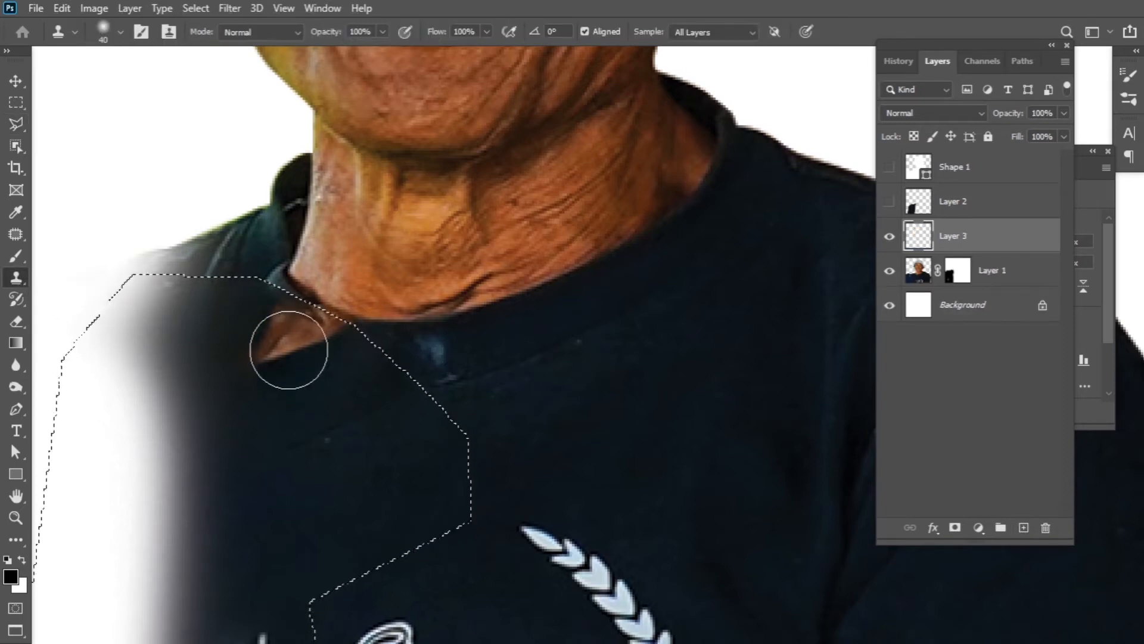
{"action": "left_click_drag", "start_coordinate": [348, 327], "coordinate": [337, 349]}
{"action": "key", "text": "ctrl+d"}
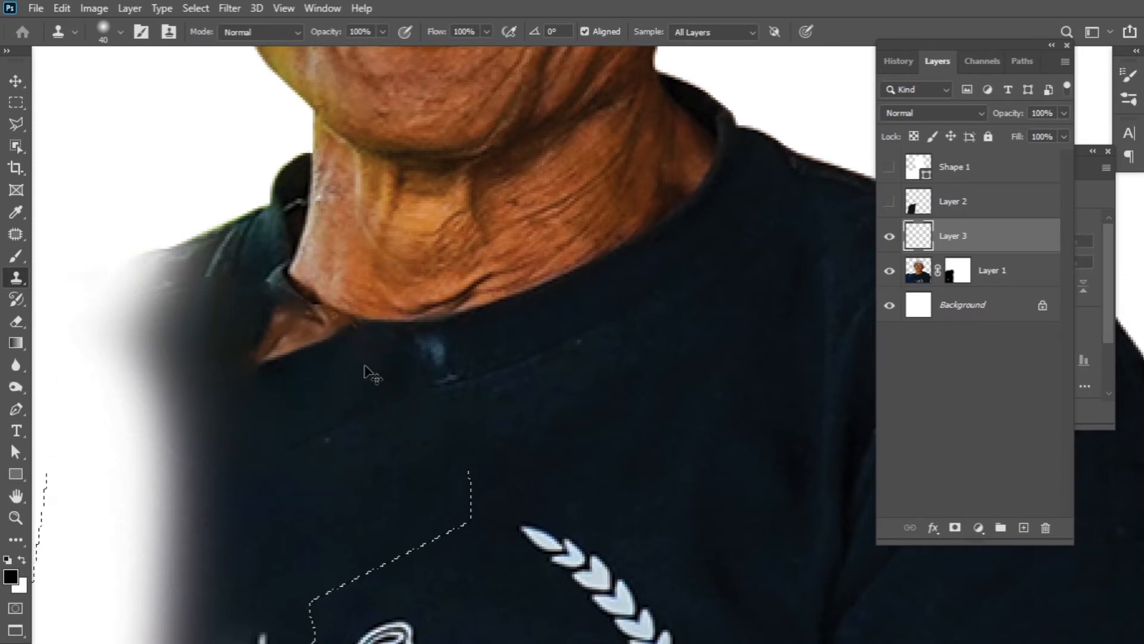
{"action": "left_click", "coordinate": [481, 348], "text": "alt"}
{"action": "mouse_move", "coordinate": [412, 356]}
{"action": "left_mouse_down"}
{"action": "mouse_move", "coordinate": [349, 348]}
{"action": "mouse_move", "coordinate": [349, 370]}
{"action": "mouse_move", "coordinate": [366, 378]}
{"action": "mouse_move", "coordinate": [260, 321]}
{"action": "mouse_move", "coordinate": [272, 357]}
{"action": "left_mouse_up"}
- Reduce the Clone Stamp to 10 px and rebuild the dark collar edge over the remaining skin beside the neck
{"action": "key", "text": "bracketleft"}
{"action": "key", "text": "bracketleft"}
{"action": "key", "text": "bracketleft"}
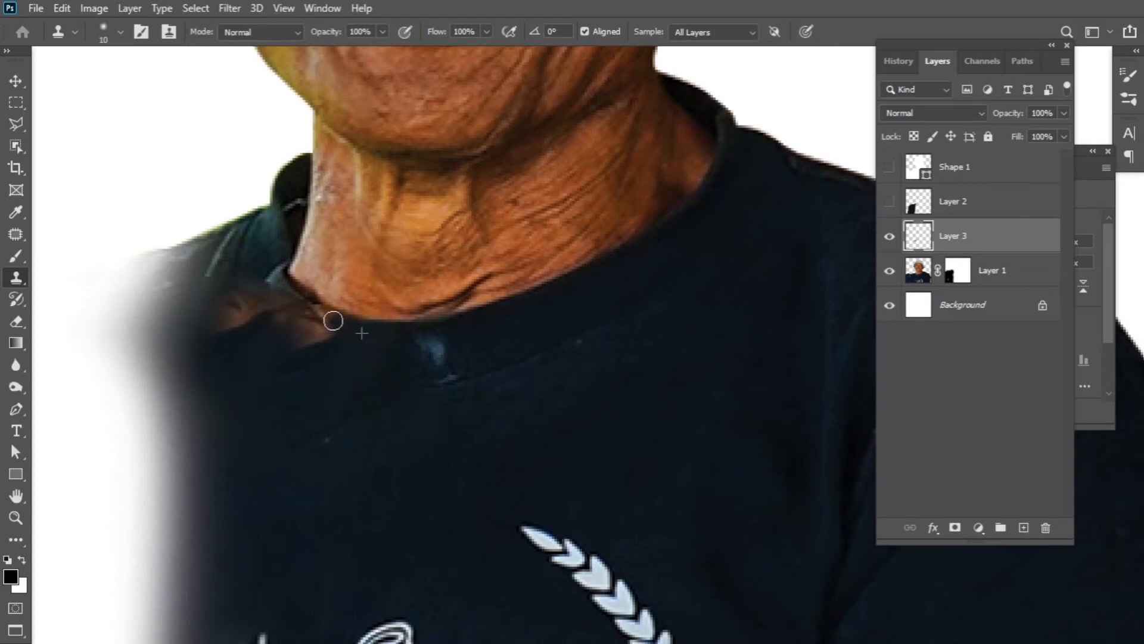
{"action": "mouse_move", "coordinate": [333, 320]}
{"action": "left_mouse_down"}
{"action": "mouse_move", "coordinate": [387, 382]}
{"action": "mouse_move", "coordinate": [339, 355]}
{"action": "mouse_move", "coordinate": [398, 376]}
{"action": "mouse_move", "coordinate": [359, 342]}
{"action": "mouse_move", "coordinate": [294, 327]}
{"action": "mouse_move", "coordinate": [267, 337]}
{"action": "mouse_move", "coordinate": [306, 325]}
{"action": "mouse_move", "coordinate": [396, 348]}
{"action": "mouse_move", "coordinate": [270, 309]}
{"action": "mouse_move", "coordinate": [280, 292]}
{"action": "mouse_move", "coordinate": [295, 300]}
{"action": "mouse_move", "coordinate": [261, 292]}
{"action": "mouse_move", "coordinate": [221, 245]}
{"action": "left_mouse_up"}
{"action": "left_click", "coordinate": [276, 281], "text": "alt"}
{"action": "left_click", "coordinate": [498, 326], "text": "alt"}
{"action": "left_click", "coordinate": [548, 331], "text": "alt"}
{"action": "left_click", "coordinate": [387, 408], "text": "alt"}
- Enlarge the Clone Stamp to 30 px and cover the light spot just below the front collar edge
{"action": "key", "text": "]"}
{"action": "key", "text": "]"}
{"action": "key", "text": "]"}
{"action": "key", "text": "]"}
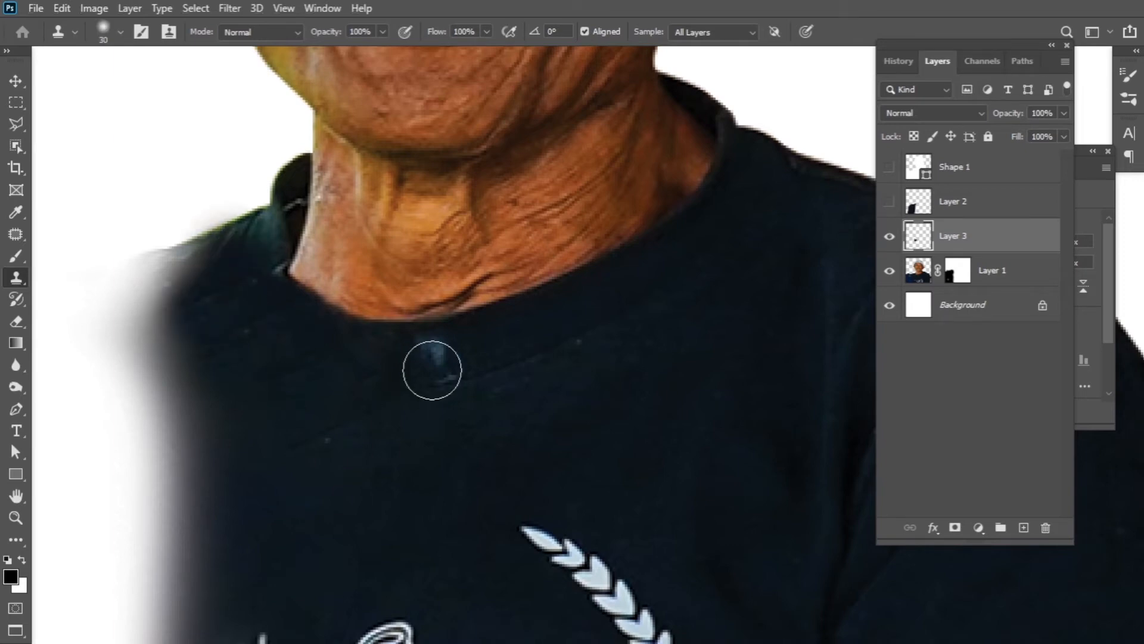
{"action": "left_click_drag", "start_coordinate": [432, 370], "coordinate": [447, 368]}
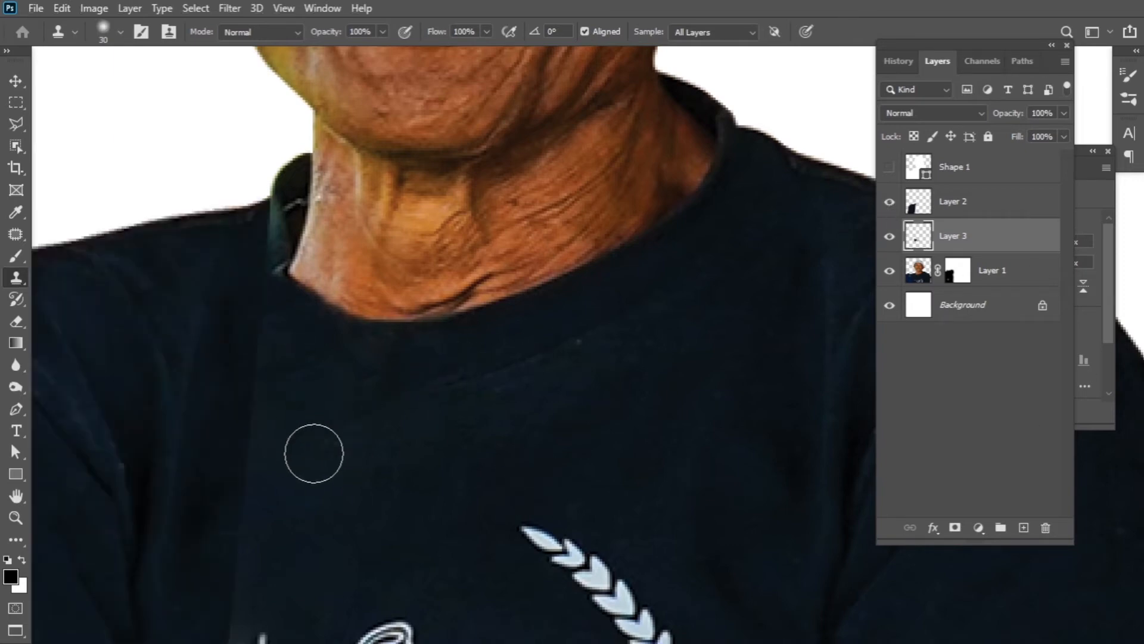
- Show Layer 2 again and add a layer mask to the mirrored sleeve
{"action": "key", "text": "v"}
{"action": "left_click_drag", "start_coordinate": [411, 450], "coordinate": [471, 430]}
{"action": "left_click", "coordinate": [299, 428]}
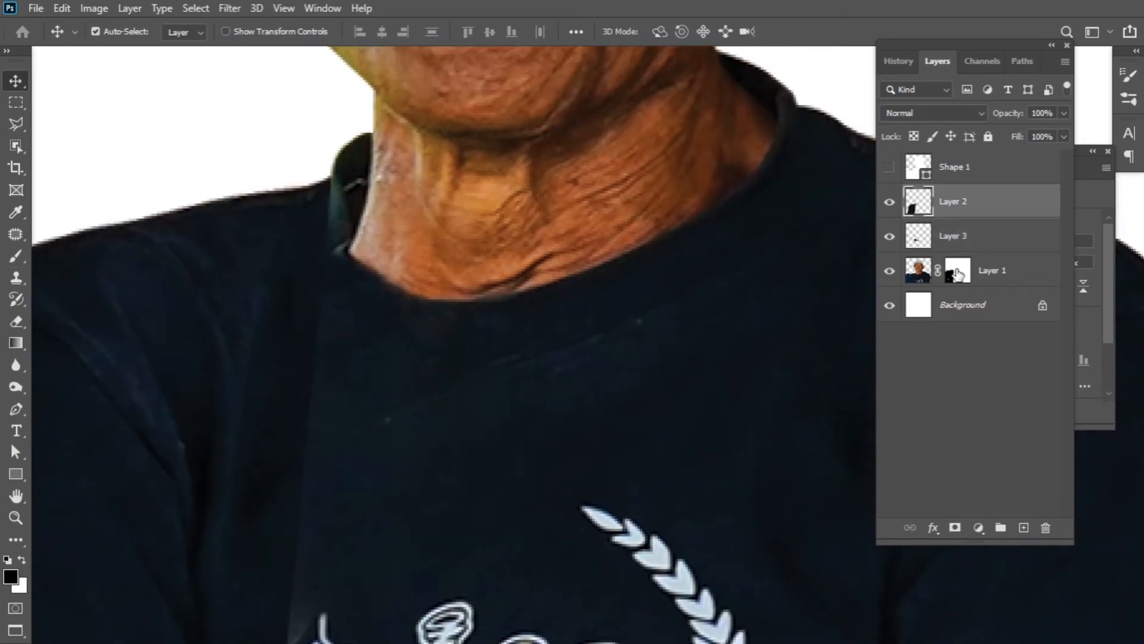
{"action": "left_click", "coordinate": [955, 528]}
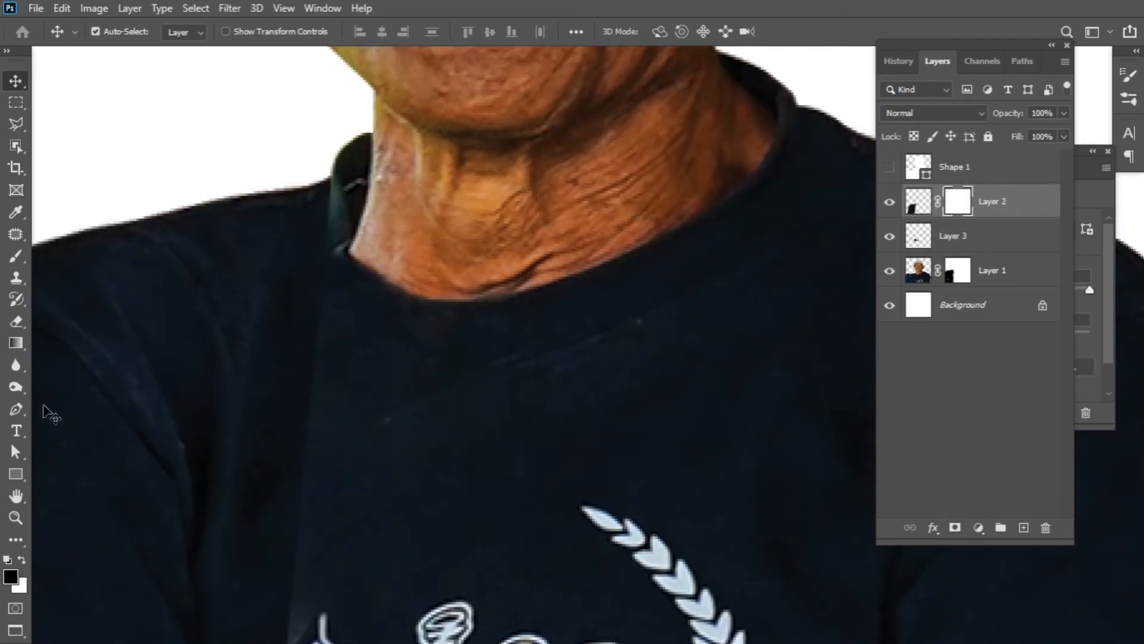
- Paint black on Layer 2's mask with a soft 15 px brush at 38% opacity, blending the sleeve's seam from the collar down
{"action": "left_click", "coordinate": [16, 256]}
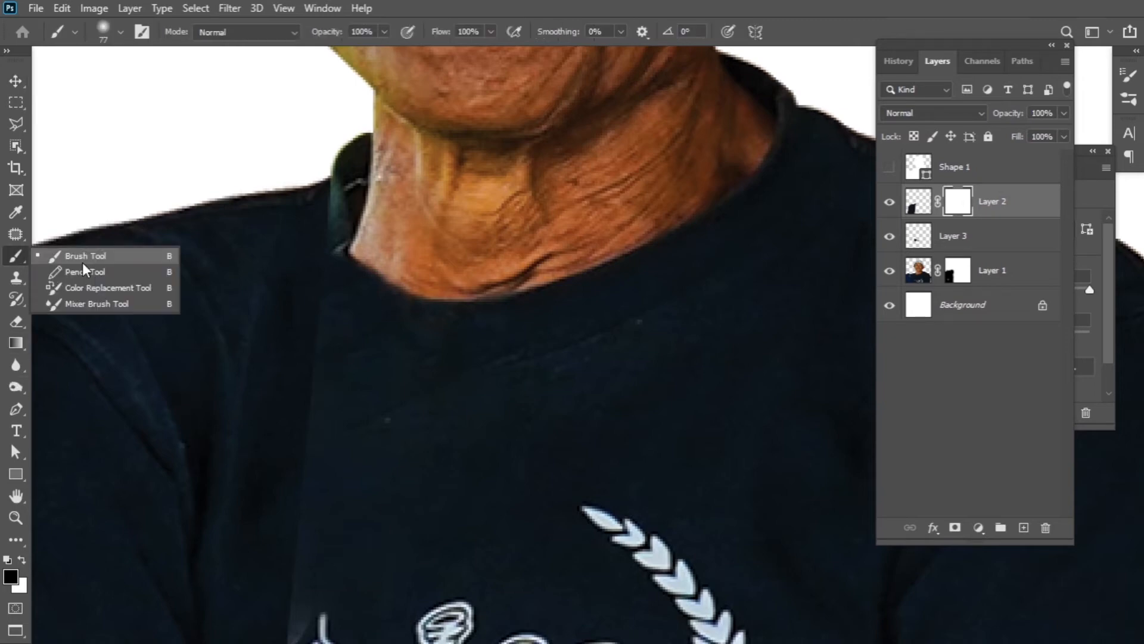
{"action": "left_click", "coordinate": [78, 253]}
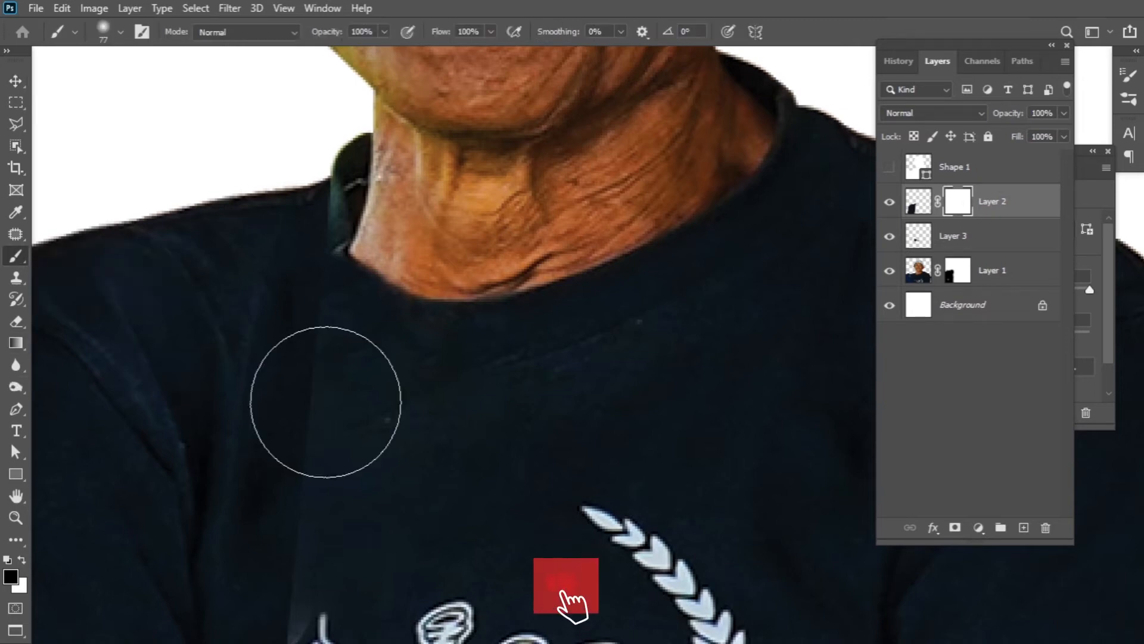
{"action": "key", "text": "bracketleft"}
{"action": "key", "text": "bracketleft"}
{"action": "key", "text": "bracketleft"}
{"action": "key", "text": "bracketleft"}
{"action": "key", "text": "bracketleft"}
{"action": "key", "text": "bracketleft"}
{"action": "key", "text": "bracketleft"}
{"action": "key", "text": "bracketleft"}
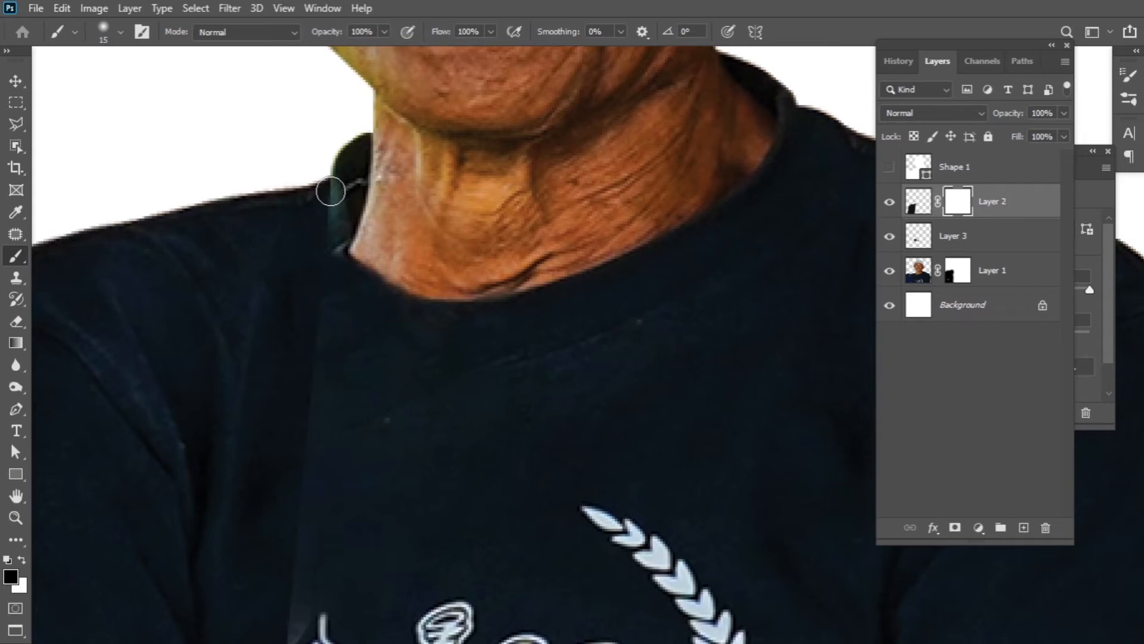
{"action": "key", "text": "3"}
{"action": "key", "text": "8"}
{"action": "left_click_drag", "start_coordinate": [330, 191], "coordinate": [327, 222]}
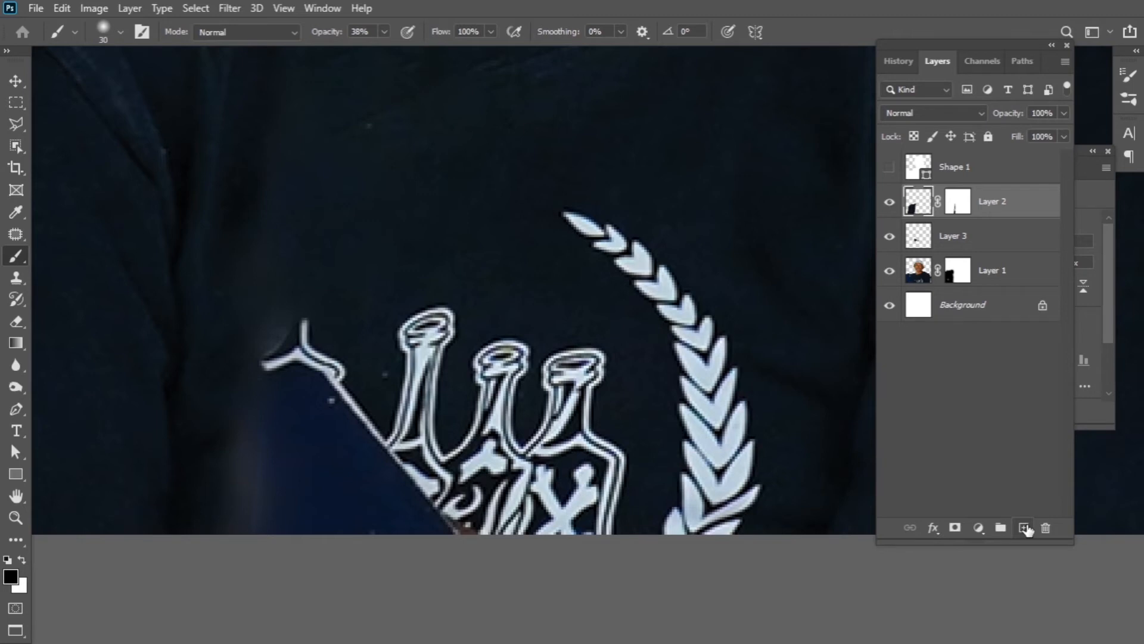
- On a new layer, paint dark shirt color at 84% brush opacity over the printed emblem, the blue knee and the chest
{"action": "left_click", "coordinate": [1024, 527]}
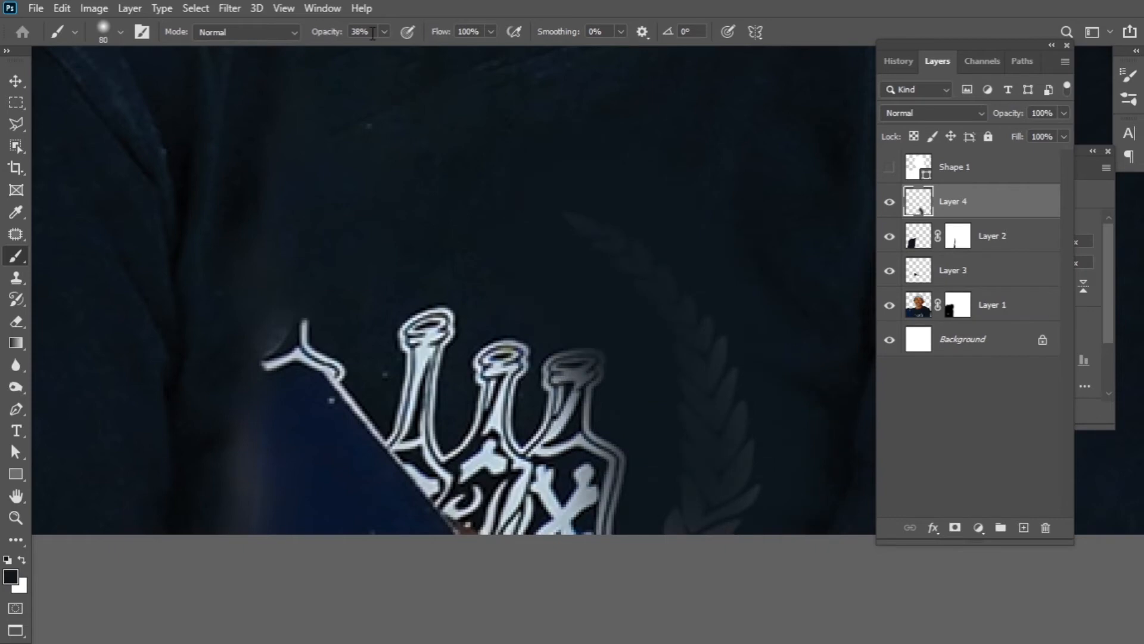
{"action": "left_click_drag", "start_coordinate": [385, 31], "coordinate": [421, 56]}
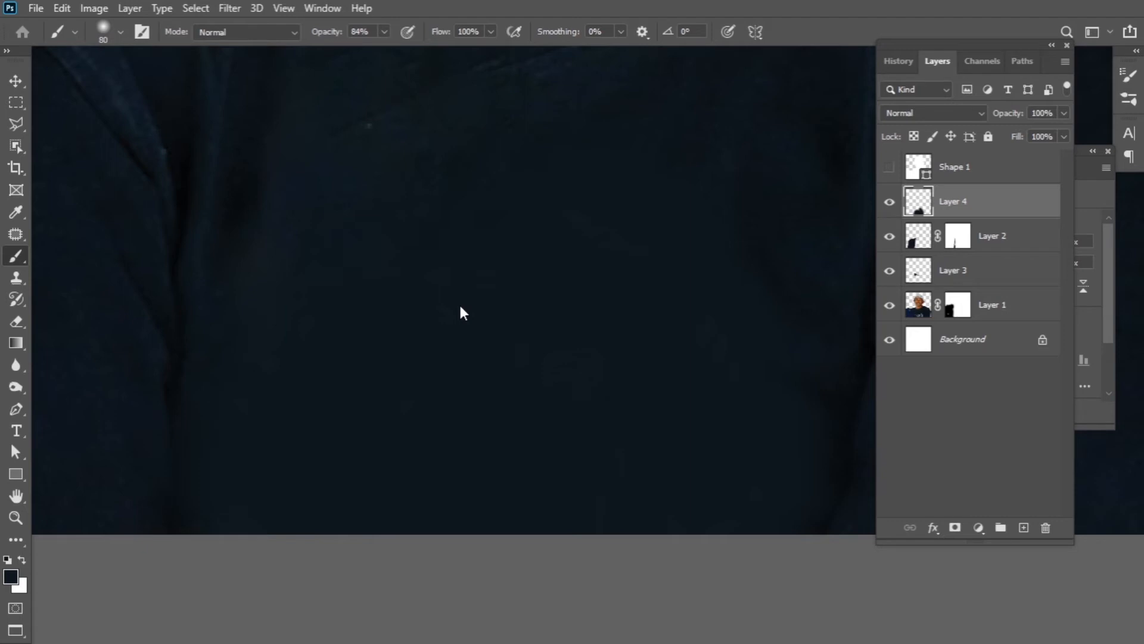
{"action": "left_click_drag", "start_coordinate": [460, 309], "coordinate": [493, 357]}
{"action": "key", "text": "ctrl+minus"}
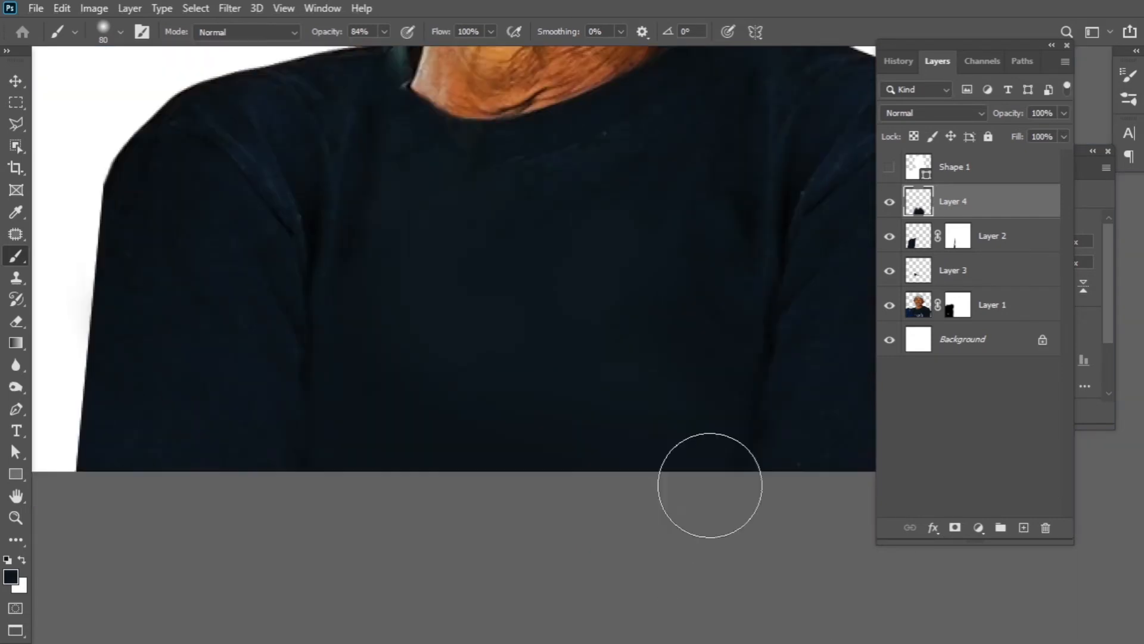
{"action": "left_click_drag", "start_coordinate": [548, 258], "coordinate": [449, 396]}
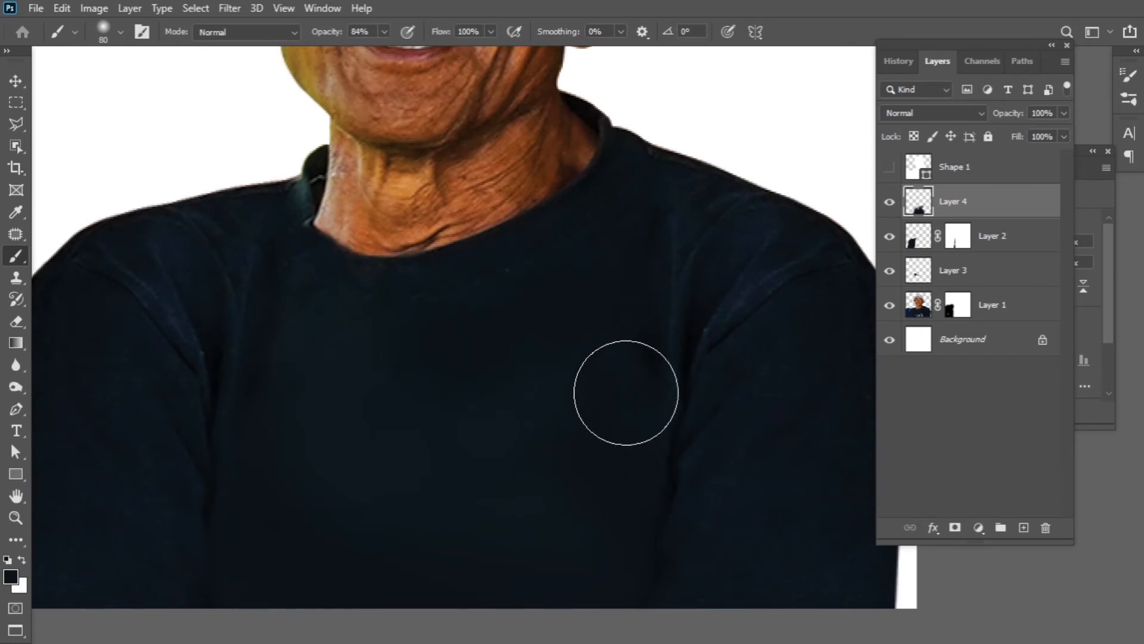
{"action": "left_click_drag", "start_coordinate": [621, 442], "coordinate": [727, 494]}
- Warp Layer 2, pulling its outer upper corner and curve handles inward to round and slope the mirrored shoulder
{"action": "left_click", "coordinate": [20, 79]}
{"action": "left_click", "coordinate": [245, 365]}
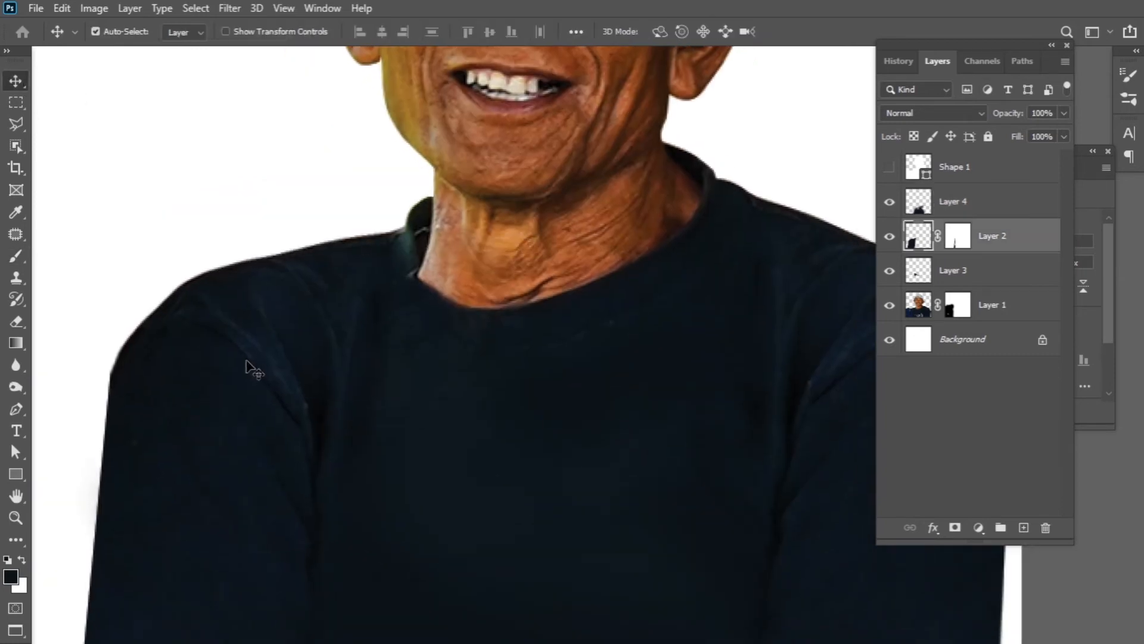
{"action": "key", "text": "ctrl+t"}
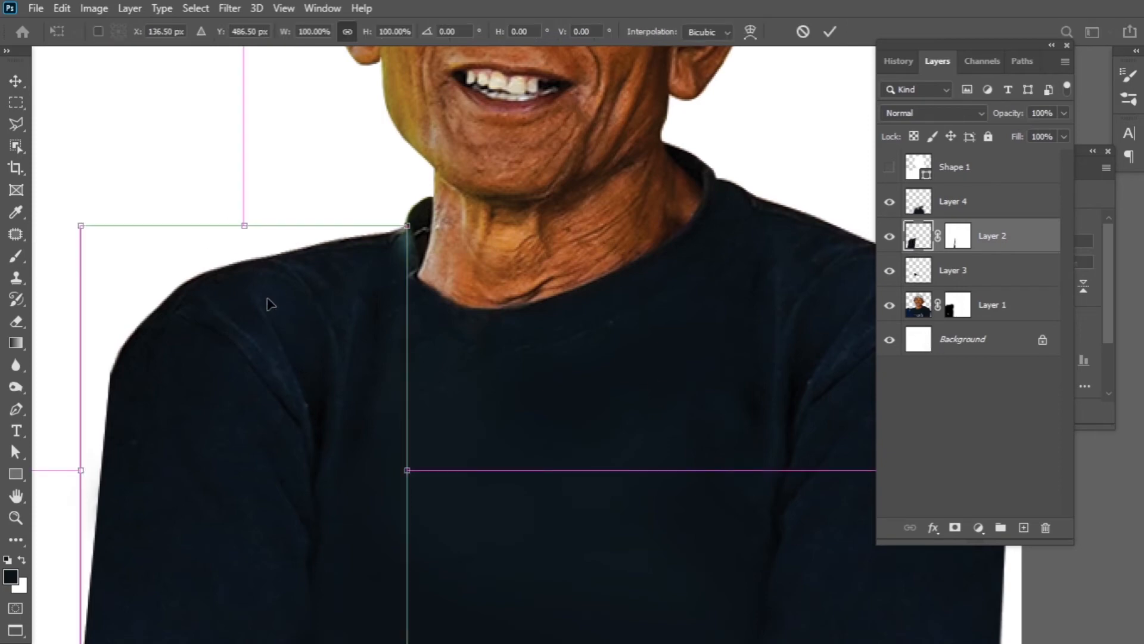
{"action": "right_click", "coordinate": [268, 301]}
{"action": "left_click", "coordinate": [323, 412]}
{"action": "left_click_drag", "start_coordinate": [77, 224], "coordinate": [60, 307]}
{"action": "key", "text": "ctrl+minus"}
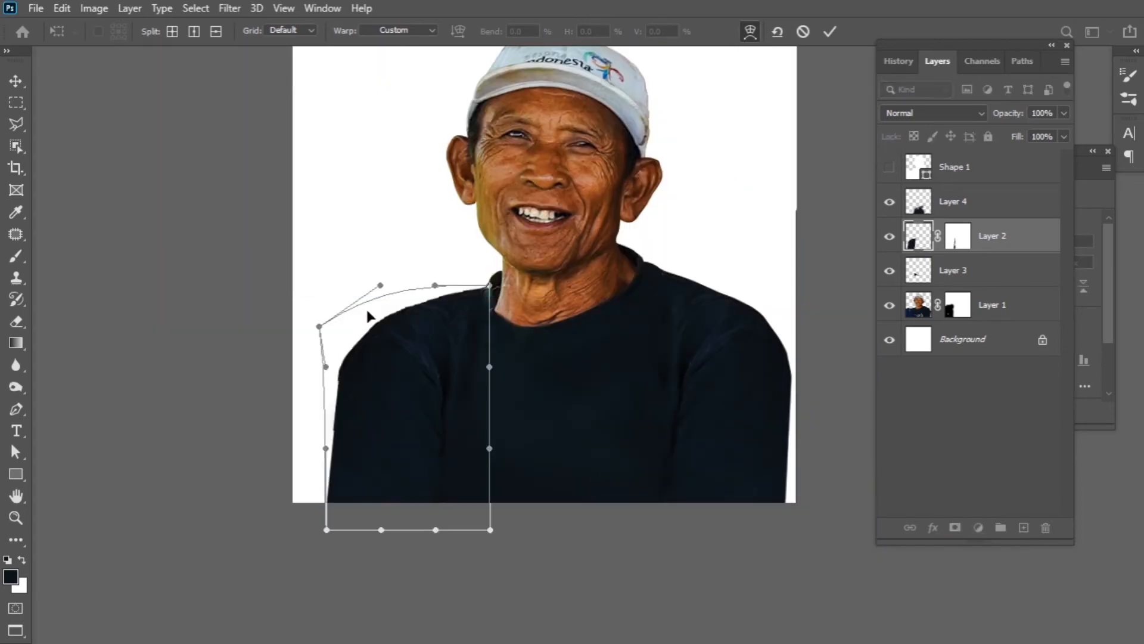
{"action": "left_click_drag", "start_coordinate": [378, 296], "coordinate": [339, 320]}
{"action": "left_click_drag", "start_coordinate": [434, 287], "coordinate": [492, 292]}
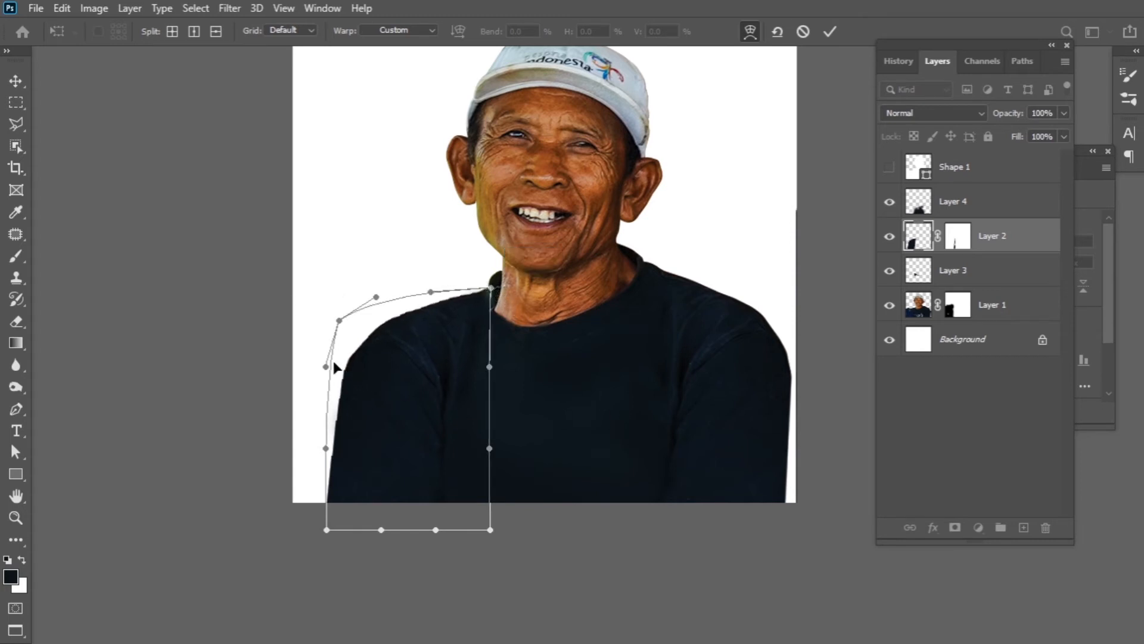
{"action": "left_click_drag", "start_coordinate": [340, 323], "coordinate": [351, 314]}
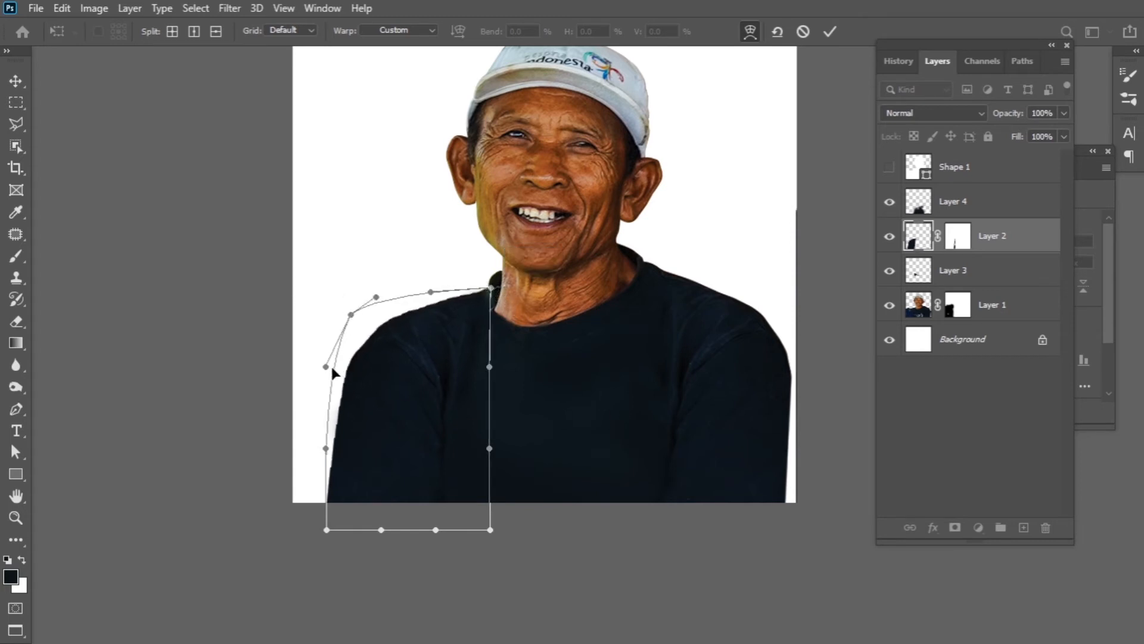
{"action": "left_click_drag", "start_coordinate": [326, 366], "coordinate": [340, 367]}
{"action": "key", "text": "Return"}
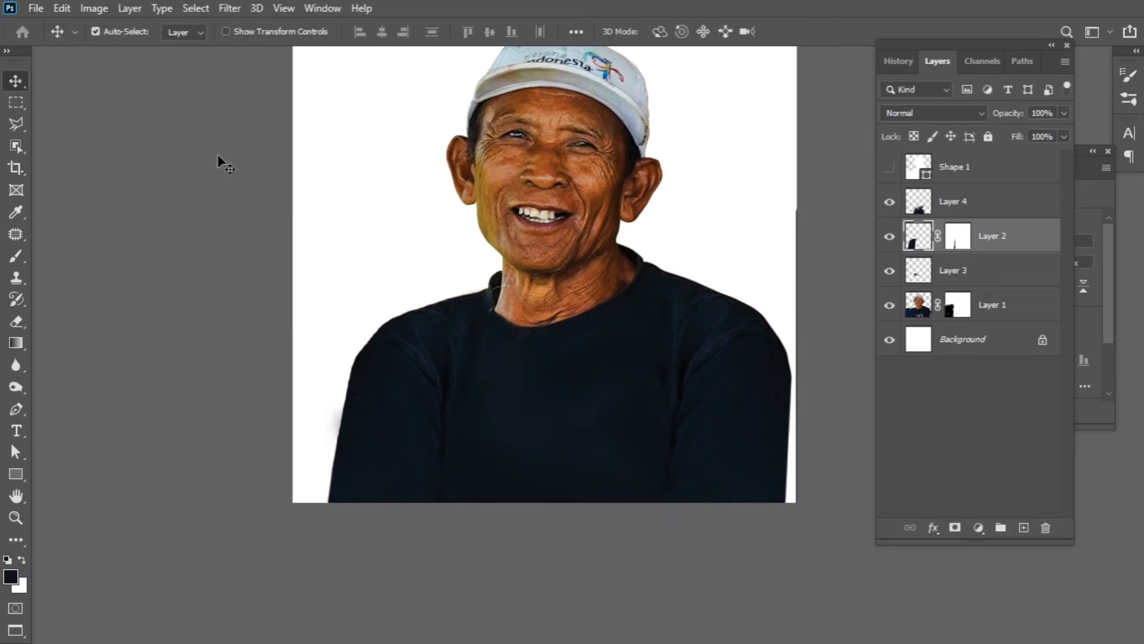
- Combine Layer 4, Layer 2, Layer 3 and Layer 1 into a single smart object
{"action": "left_click", "coordinate": [585, 525]}
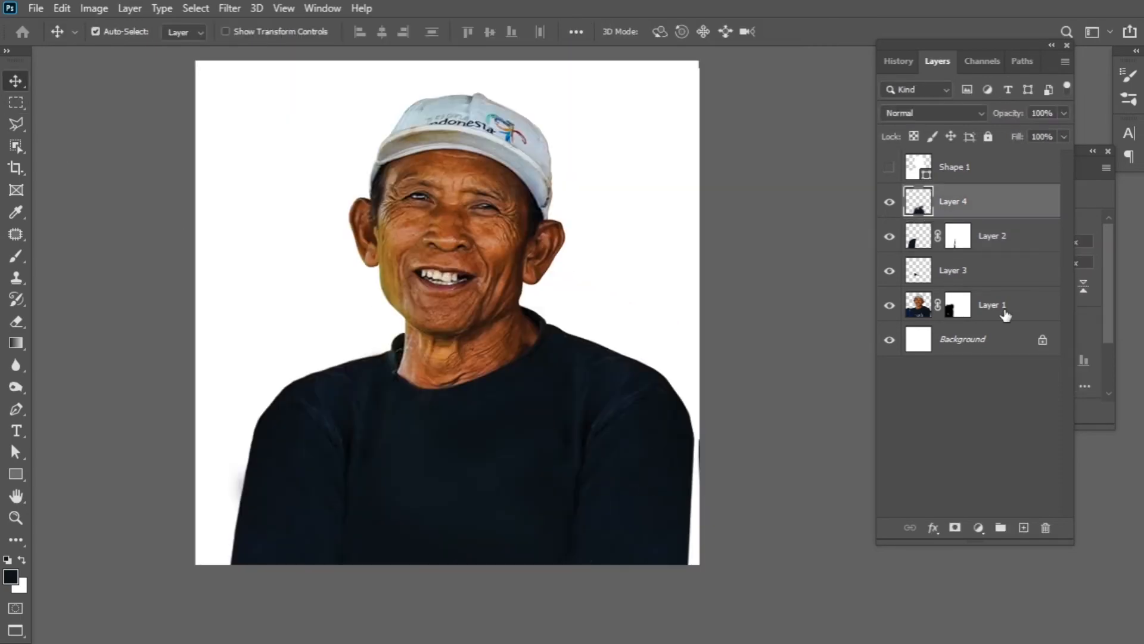
{"action": "left_click", "coordinate": [1005, 307], "text": "shift"}
{"action": "right_click", "coordinate": [1007, 205]}
{"action": "left_click", "coordinate": [899, 232]}
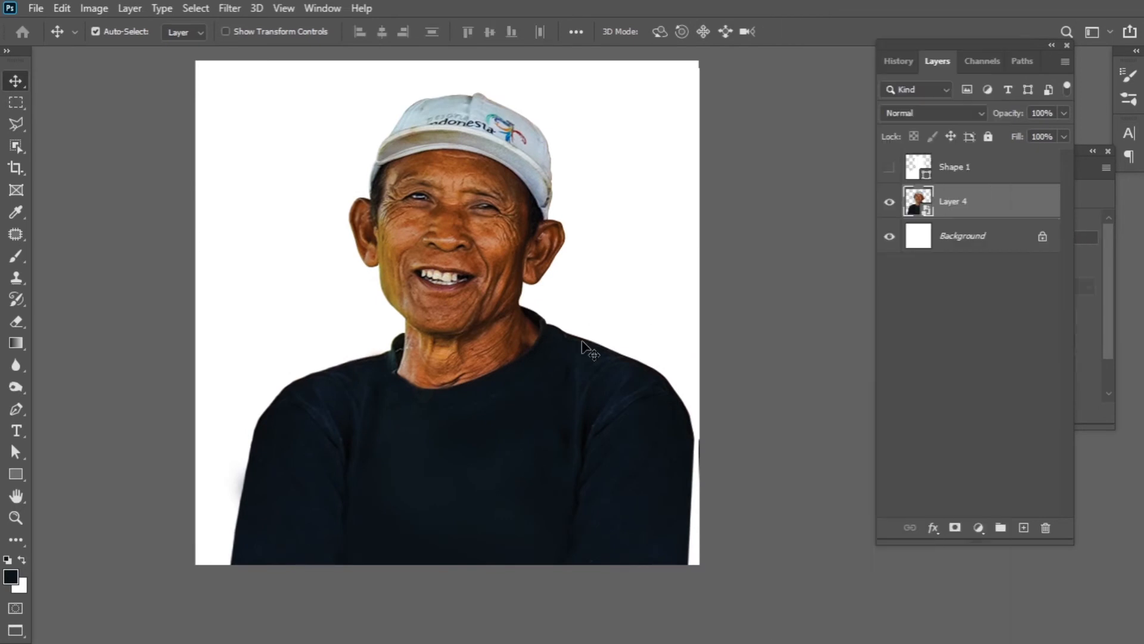
- Rotate the combined portrait slightly counter-clockwise with Free Transform and reposition it on the canvas
{"action": "key", "text": "ctrl+t"}
{"action": "left_click_drag", "start_coordinate": [758, 159], "coordinate": [755, 155]}
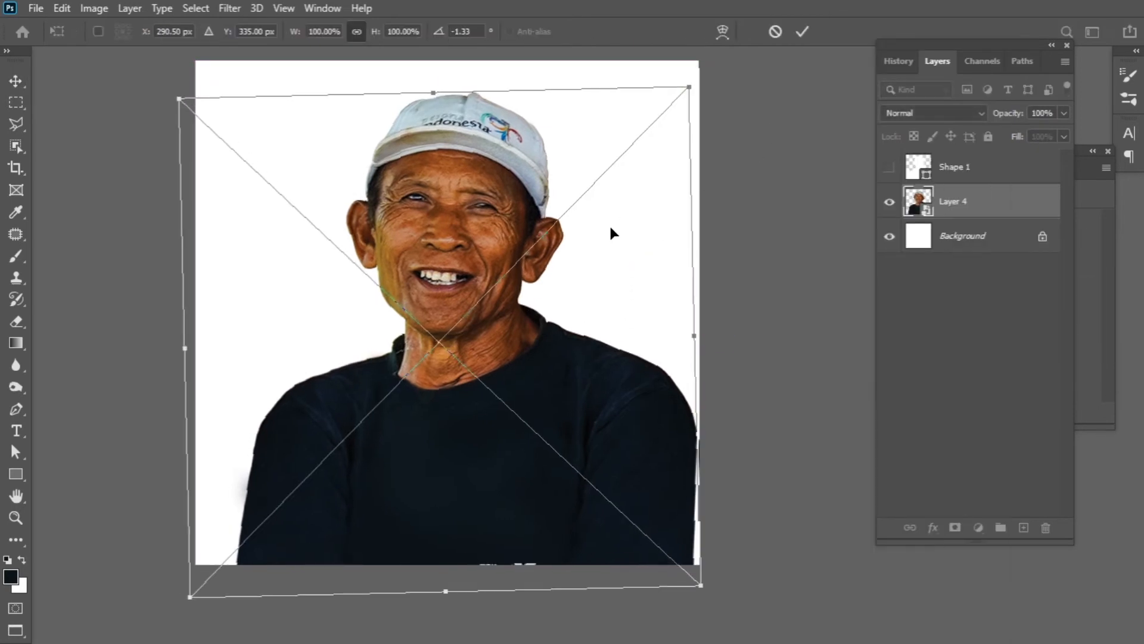
{"action": "left_click_drag", "start_coordinate": [609, 228], "coordinate": [607, 233]}
{"action": "left_click_drag", "start_coordinate": [745, 131], "coordinate": [741, 125]}
{"action": "mouse_move", "coordinate": [585, 254]}
{"action": "left_mouse_down"}
{"action": "mouse_move", "coordinate": [584, 232]}
{"action": "mouse_move", "coordinate": [573, 251]}
{"action": "left_mouse_up"}
{"action": "left_click_drag", "start_coordinate": [674, 88], "coordinate": [684, 76]}
{"action": "left_click_drag", "start_coordinate": [560, 241], "coordinate": [587, 253]}
{"action": "left_click", "coordinate": [819, 301]}
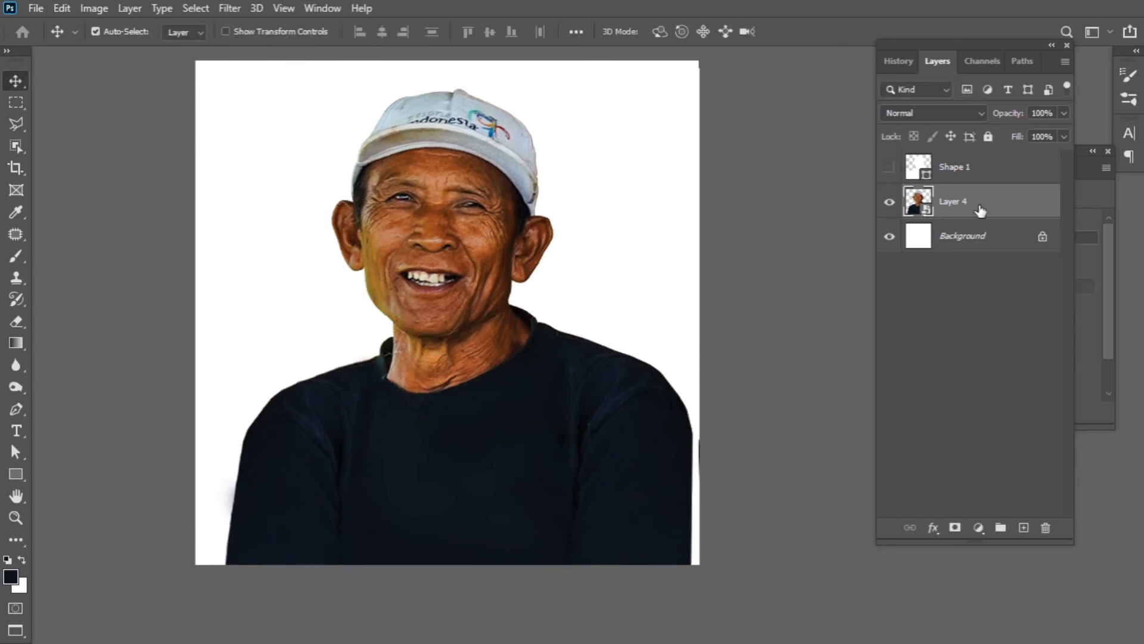
- Rasterize Layer 4 and warp the outer edge of its original sleeve downward and slightly outward
{"action": "right_click", "coordinate": [979, 210]}
{"action": "left_click", "coordinate": [787, 314]}
{"action": "key", "text": "ctrl+t"}
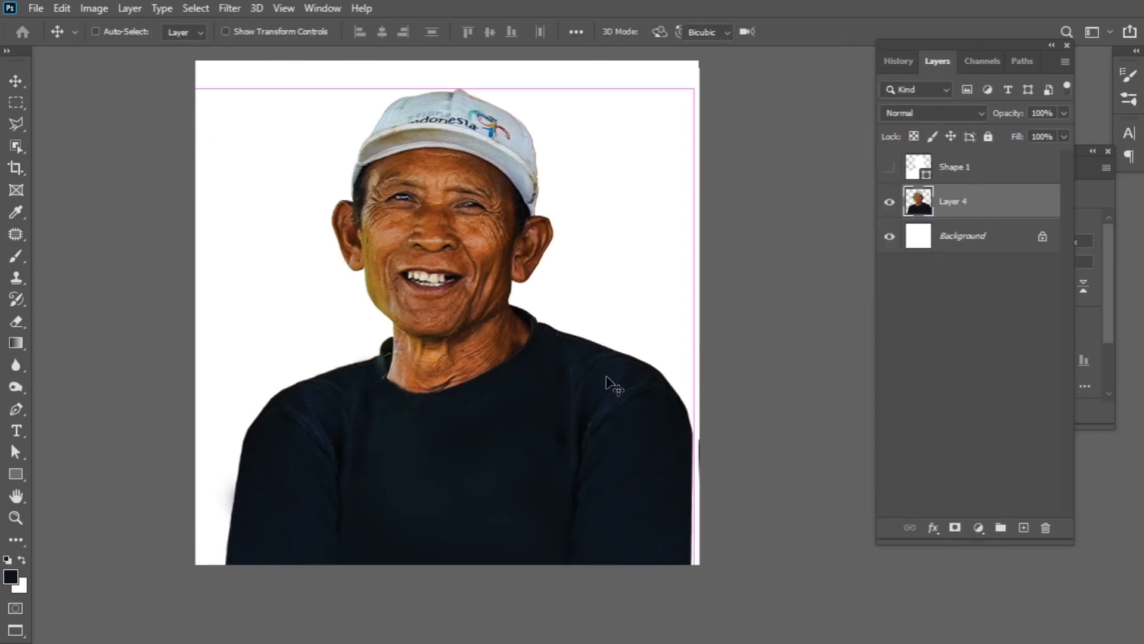
{"action": "right_click", "coordinate": [617, 373]}
{"action": "left_click", "coordinate": [636, 176]}
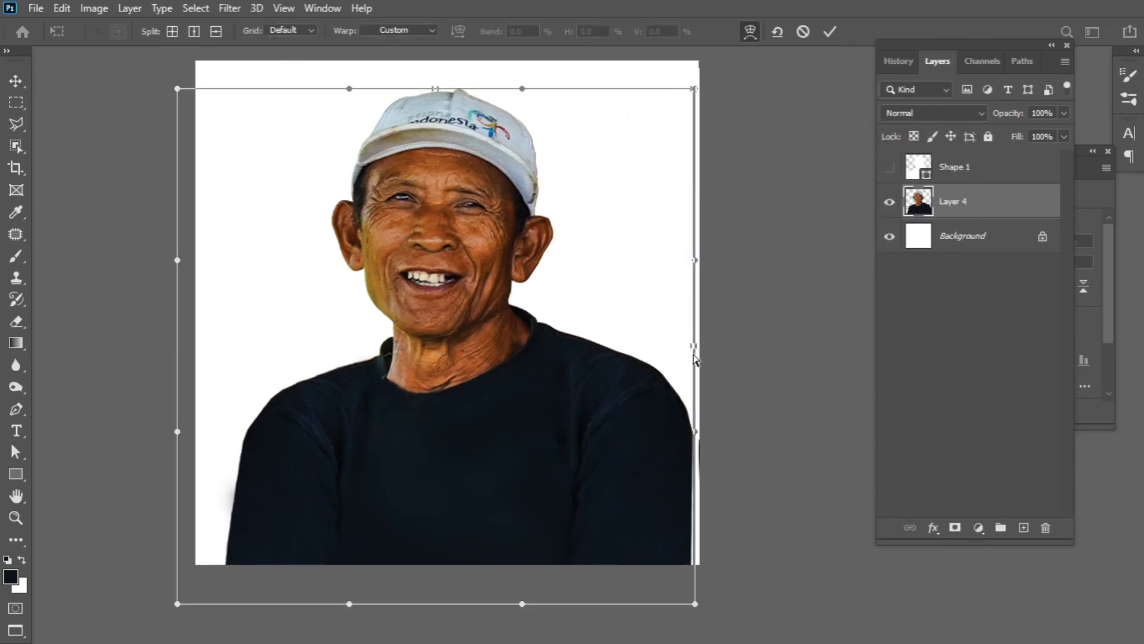
{"action": "left_click_drag", "start_coordinate": [694, 357], "coordinate": [701, 368]}
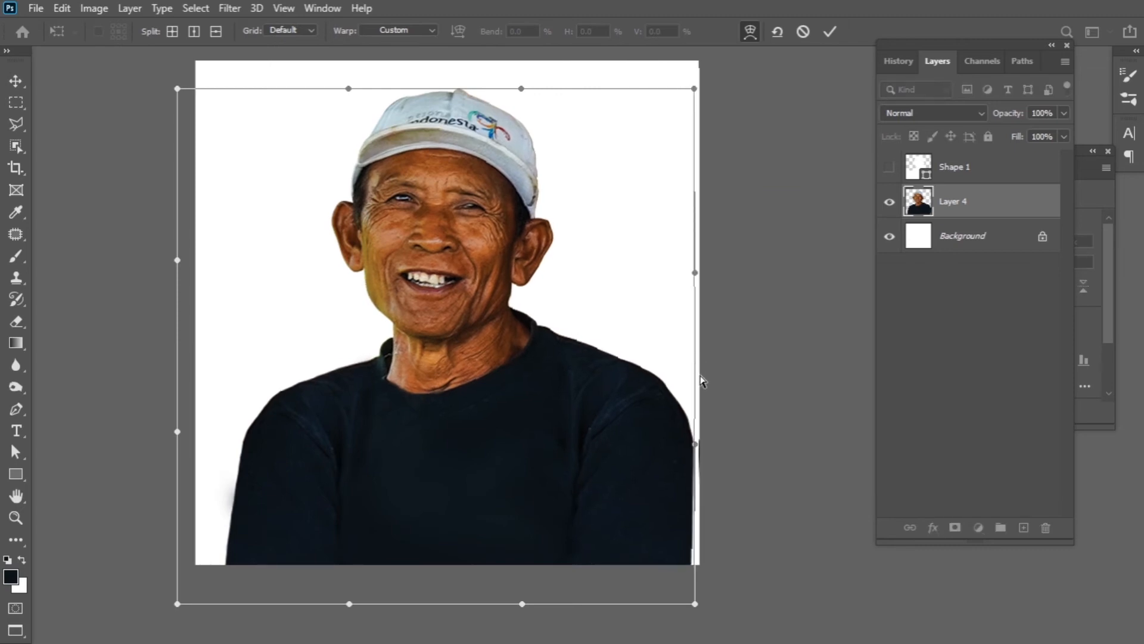
{"action": "left_click_drag", "start_coordinate": [701, 448], "coordinate": [703, 487]}
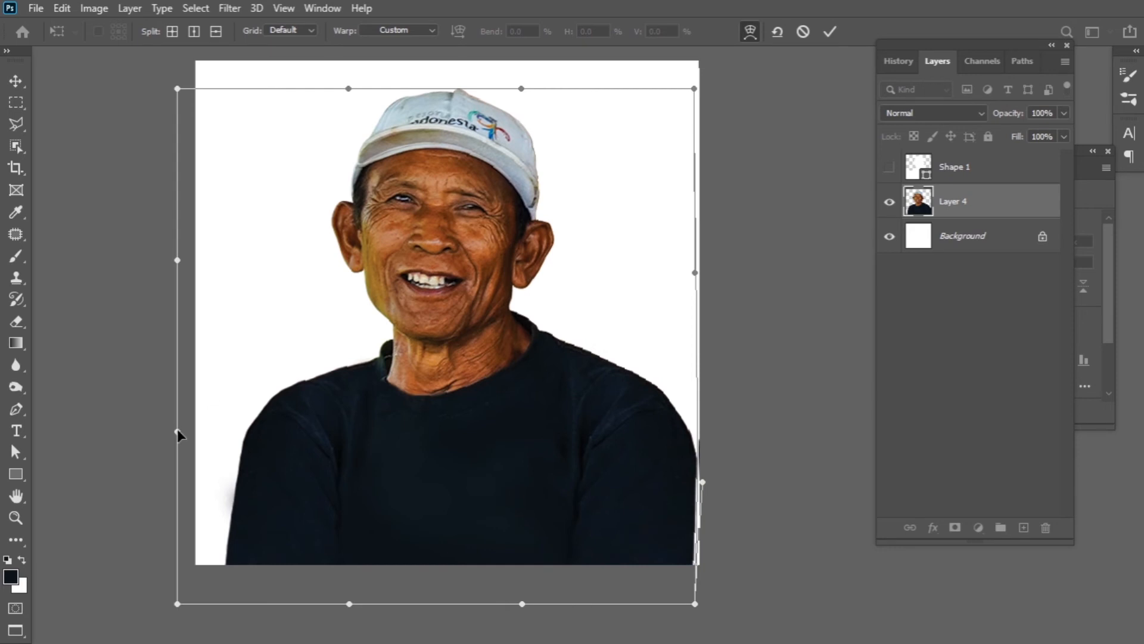
- Warp the mirrored sleeve's side slightly outward and adjust Layer 4's two upper corners to balance the shoulders
{"action": "left_click_drag", "start_coordinate": [177, 428], "coordinate": [171, 408]}
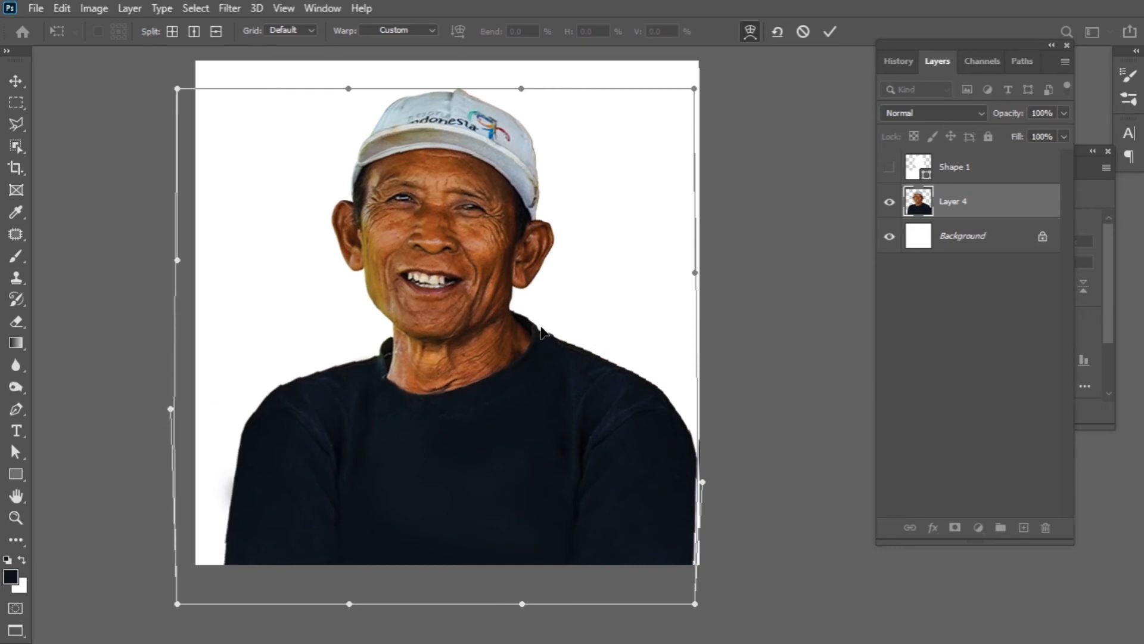
{"action": "left_click_drag", "start_coordinate": [696, 274], "coordinate": [696, 275]}
{"action": "left_click_drag", "start_coordinate": [695, 90], "coordinate": [686, 78]}
{"action": "left_click_drag", "start_coordinate": [176, 90], "coordinate": [173, 87]}
{"action": "left_click_drag", "start_coordinate": [168, 415], "coordinate": [166, 423]}
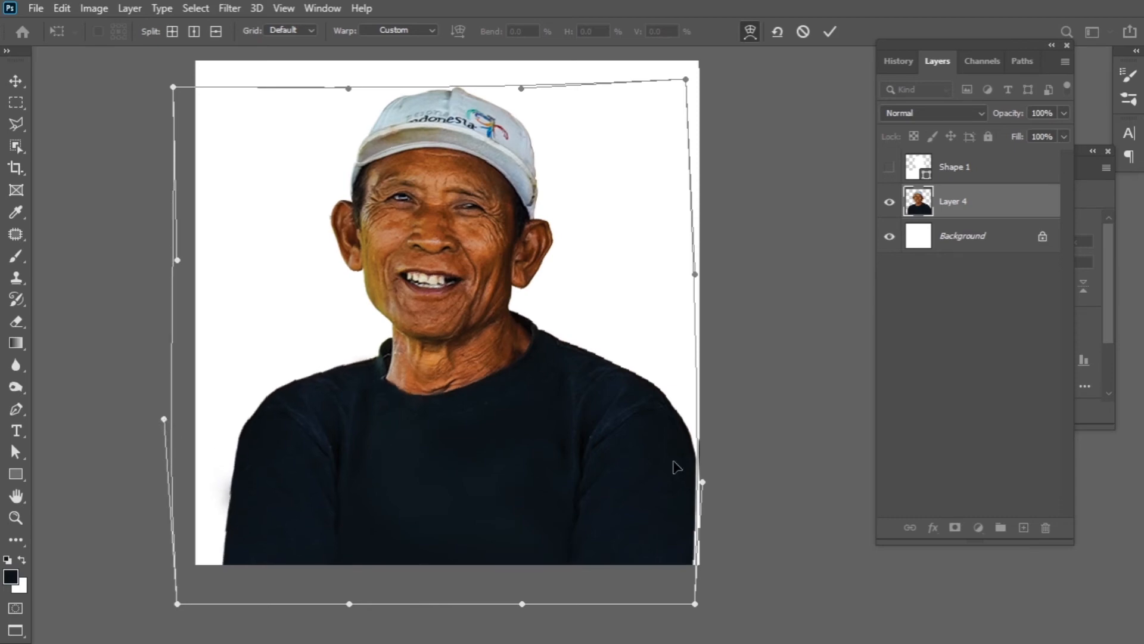
{"action": "left_click", "coordinate": [830, 31]}
- Nudge Layer 4 to the left to center the portrait horizontally on the canvas
{"action": "key", "text": "shift+Left"}
{"action": "key", "text": "shift+Left"}
{"action": "key", "text": "shift+Left"}
{"action": "key", "text": "shift+Left"}
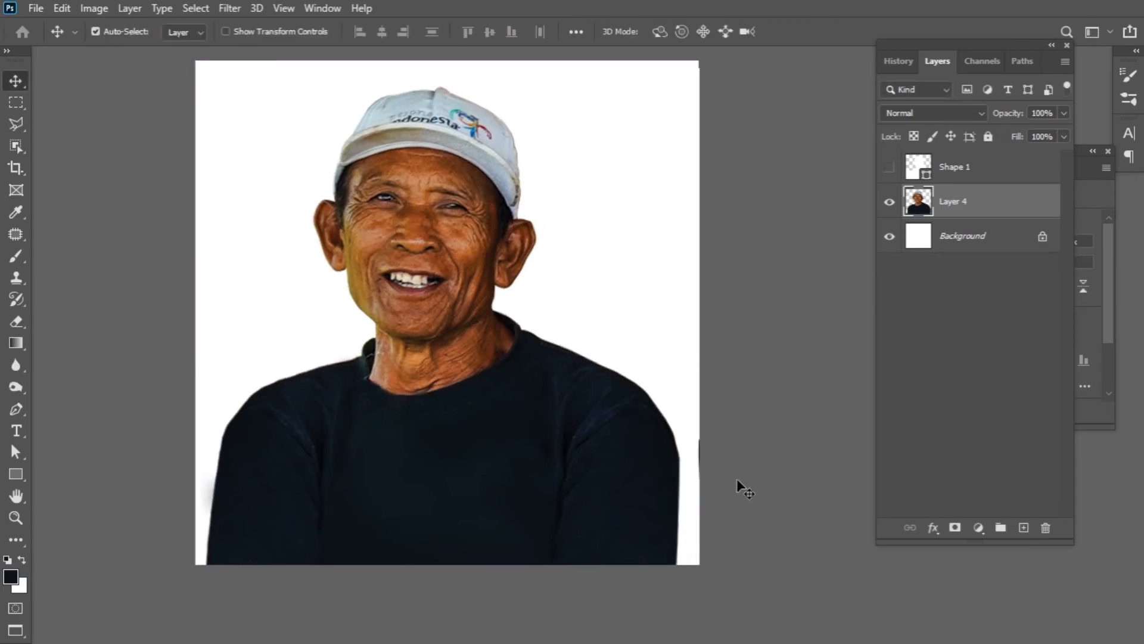
{"action": "key", "text": "shift+Right"}
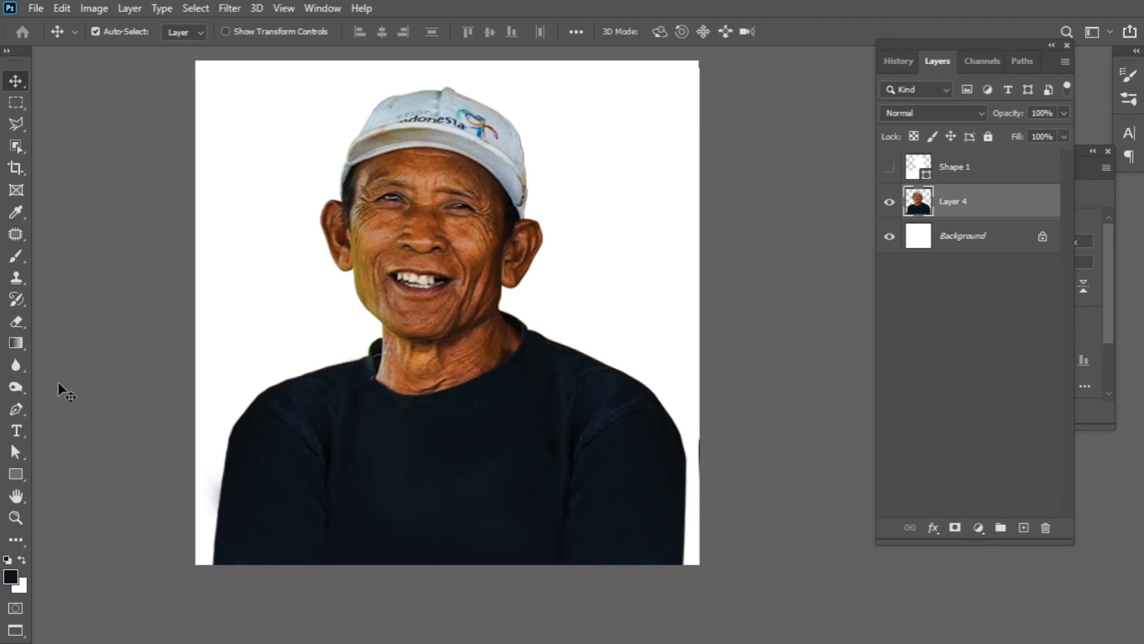
- Draw a filled rectangle of about 577 x 578 px over the portrait, leaving a narrow margin inside the canvas edges
{"action": "left_click", "coordinate": [15, 474]}
{"action": "left_click", "coordinate": [87, 476]}
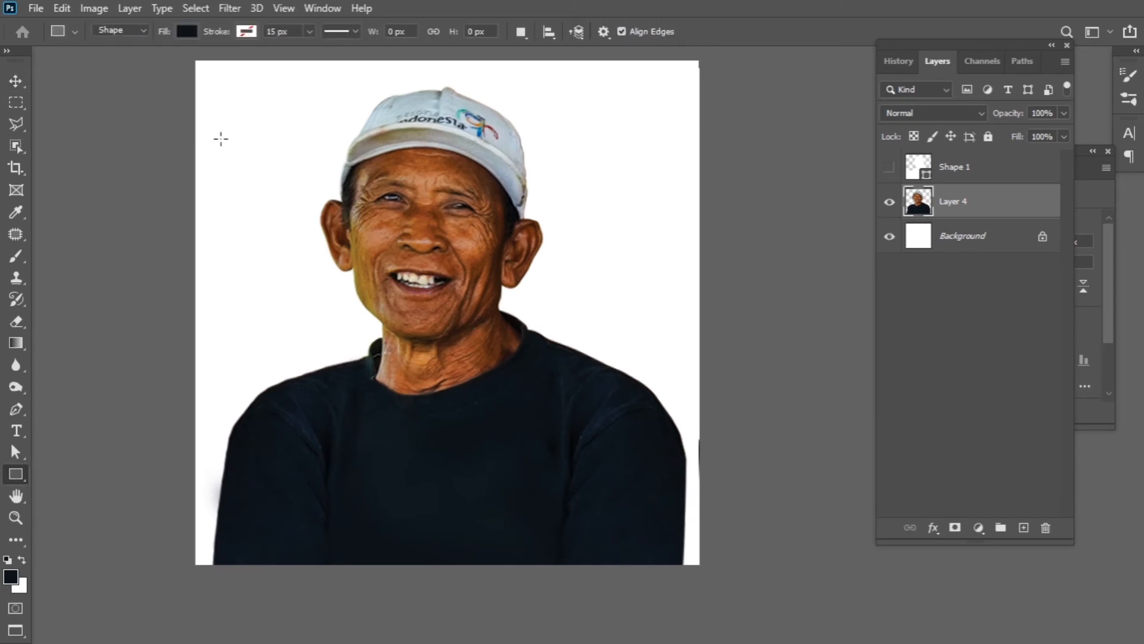
{"action": "left_click_drag", "start_coordinate": [205, 71], "coordinate": [685, 558]}
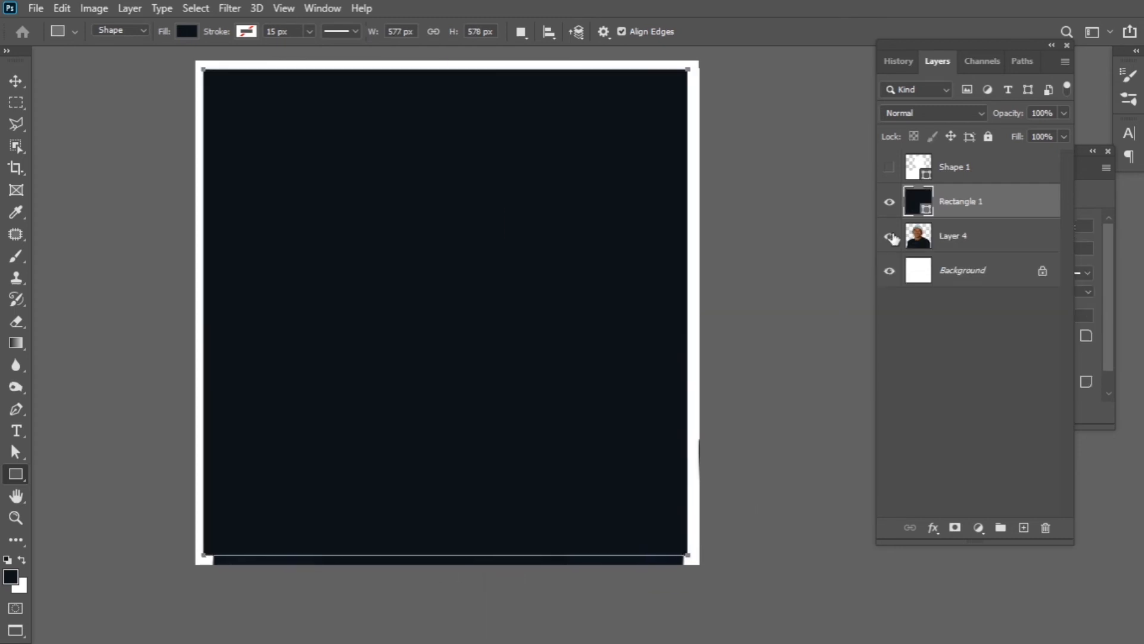
- Move Layer 4 above Rectangle 1 and clip it to the rectangle with a clipping mask
{"action": "key", "text": "v"}
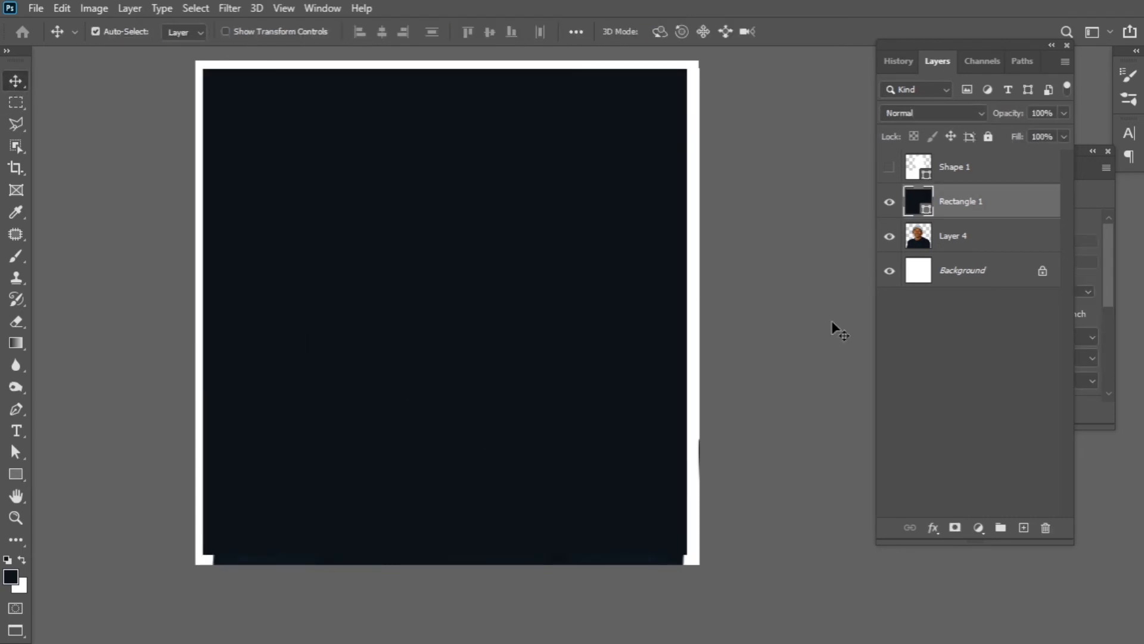
{"action": "left_click_drag", "start_coordinate": [964, 231], "coordinate": [1007, 212]}
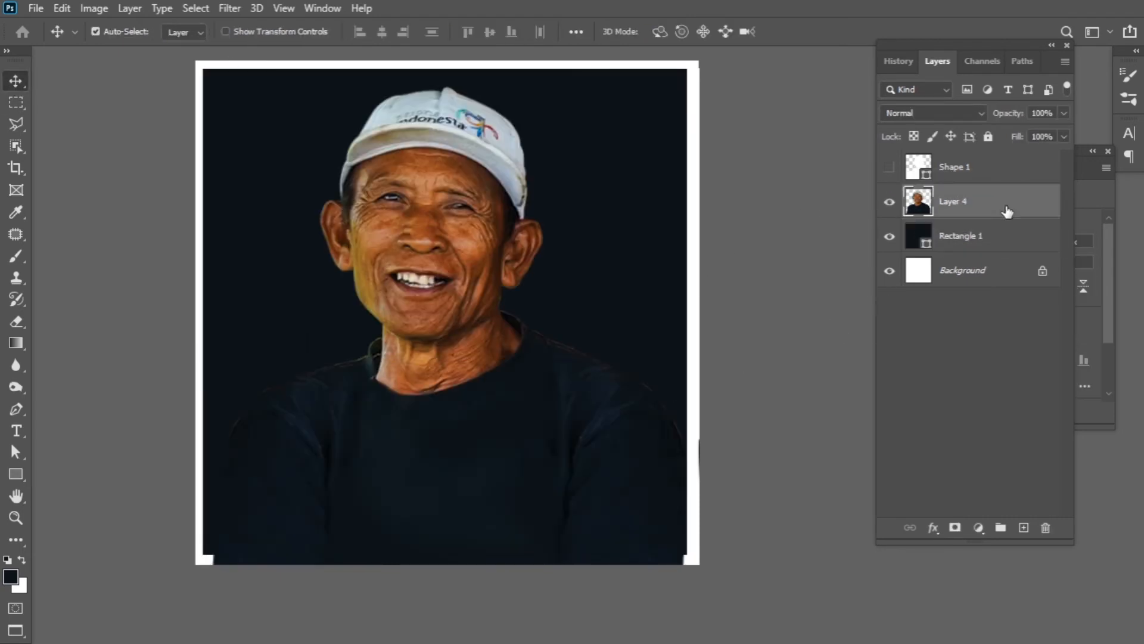
{"action": "right_click", "coordinate": [994, 211]}
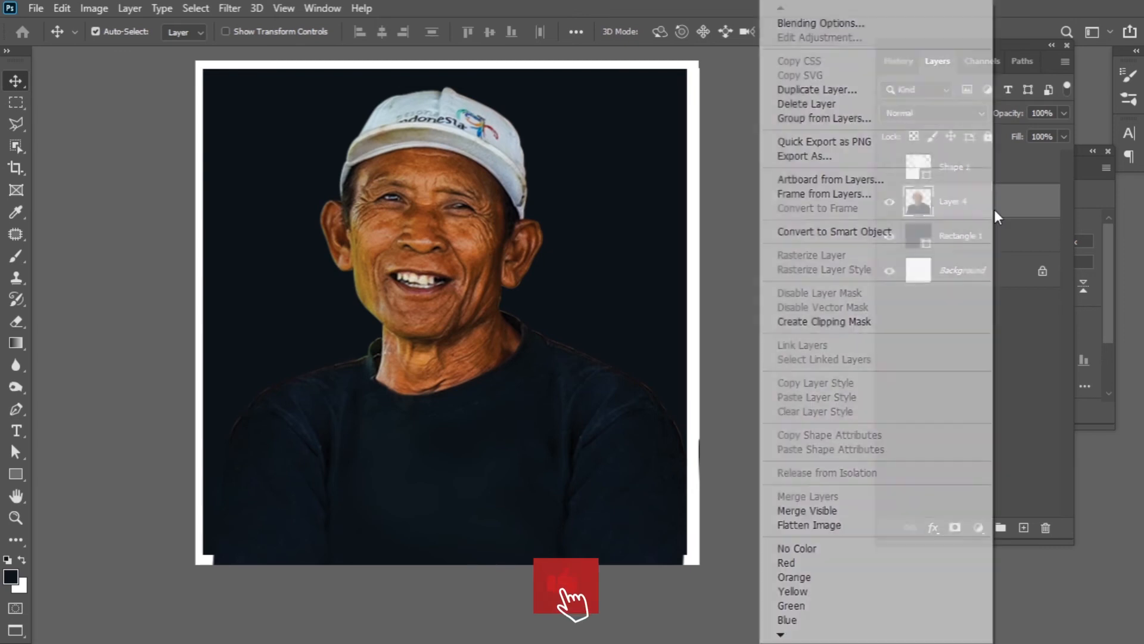
{"action": "left_click", "coordinate": [834, 321]}
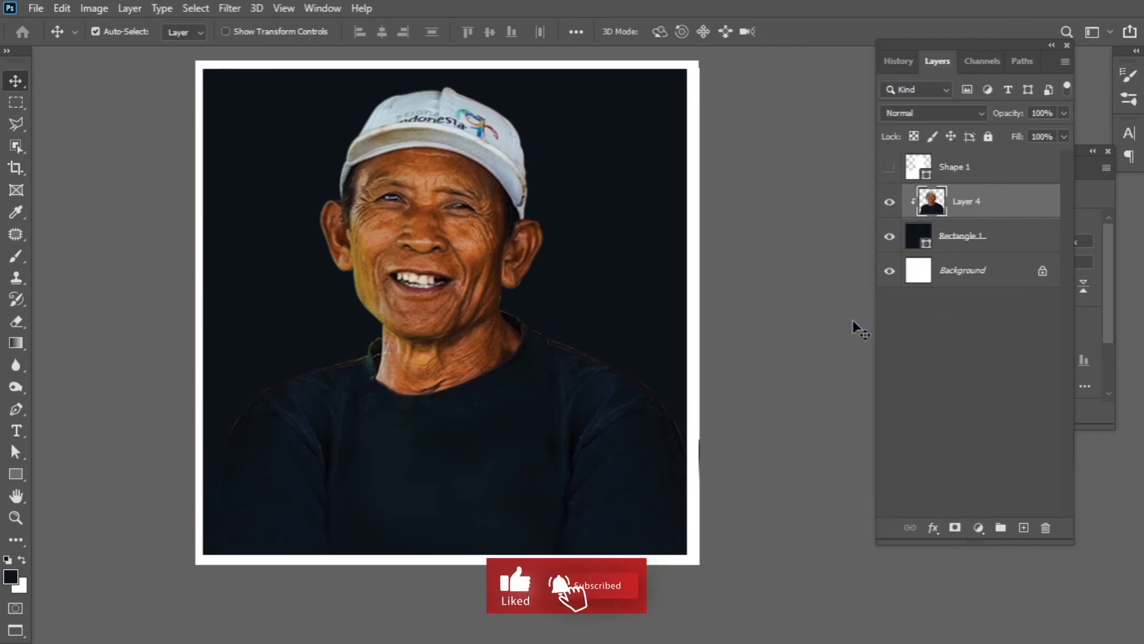
- Change the fill color of Rectangle 1 to a dark red, about #9b0000
{"action": "left_click", "coordinate": [917, 238]}
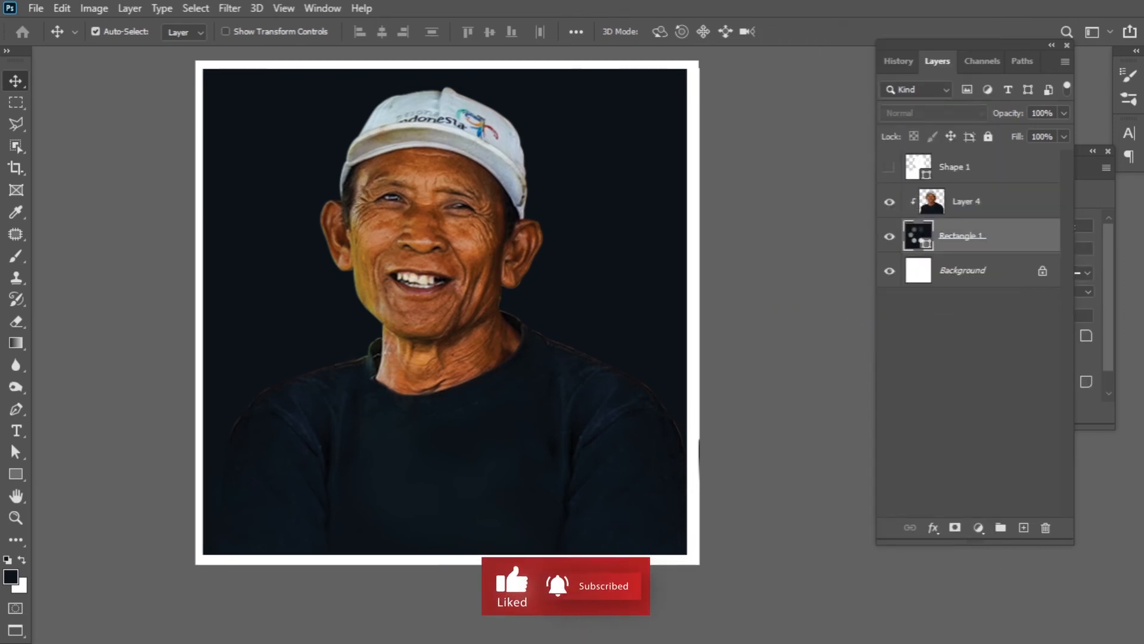
{"action": "double_click", "coordinate": [918, 238]}
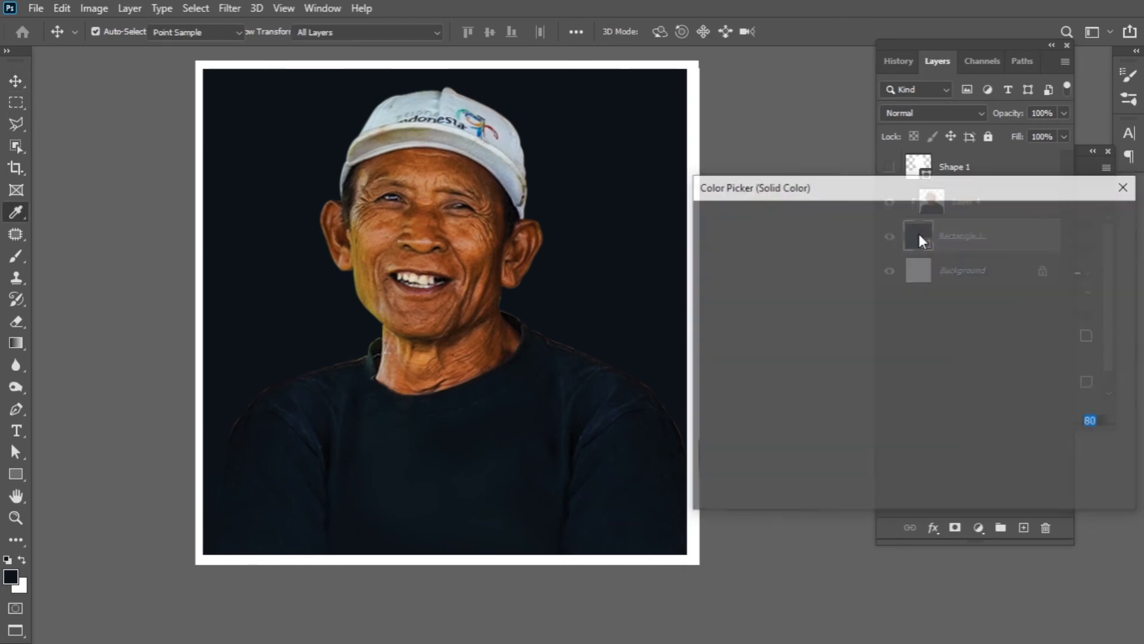
{"action": "left_click_drag", "start_coordinate": [930, 292], "coordinate": [939, 229]}
{"action": "mouse_move", "coordinate": [898, 281]}
{"action": "left_mouse_down"}
{"action": "mouse_move", "coordinate": [907, 255]}
{"action": "mouse_move", "coordinate": [912, 297]}
{"action": "left_mouse_up"}
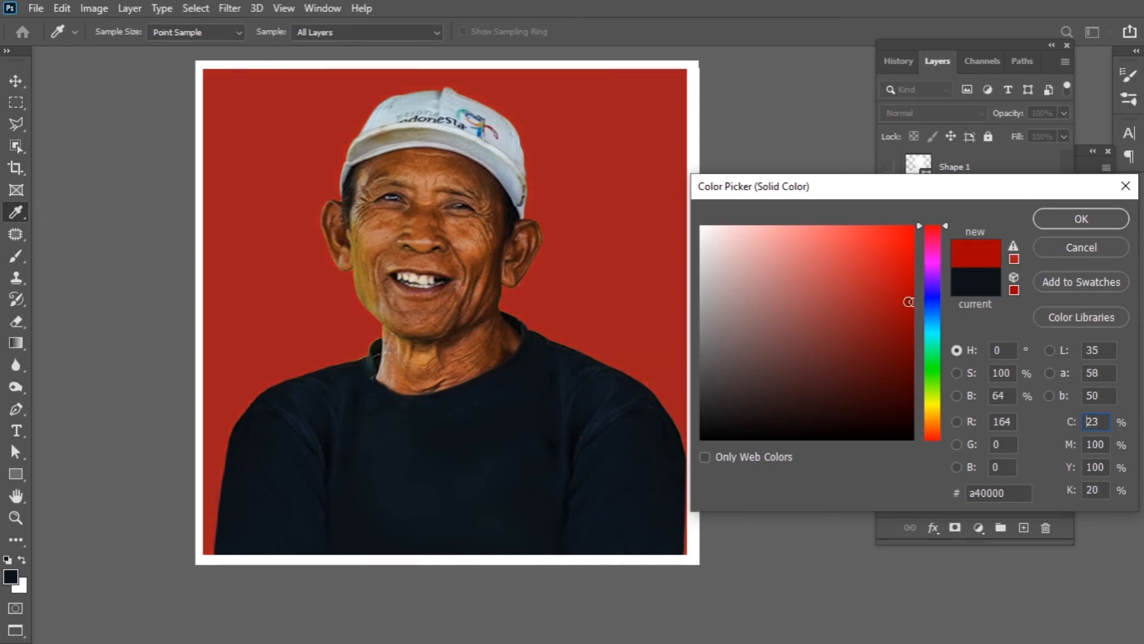
{"action": "left_click_drag", "start_coordinate": [702, 247], "coordinate": [701, 226]}
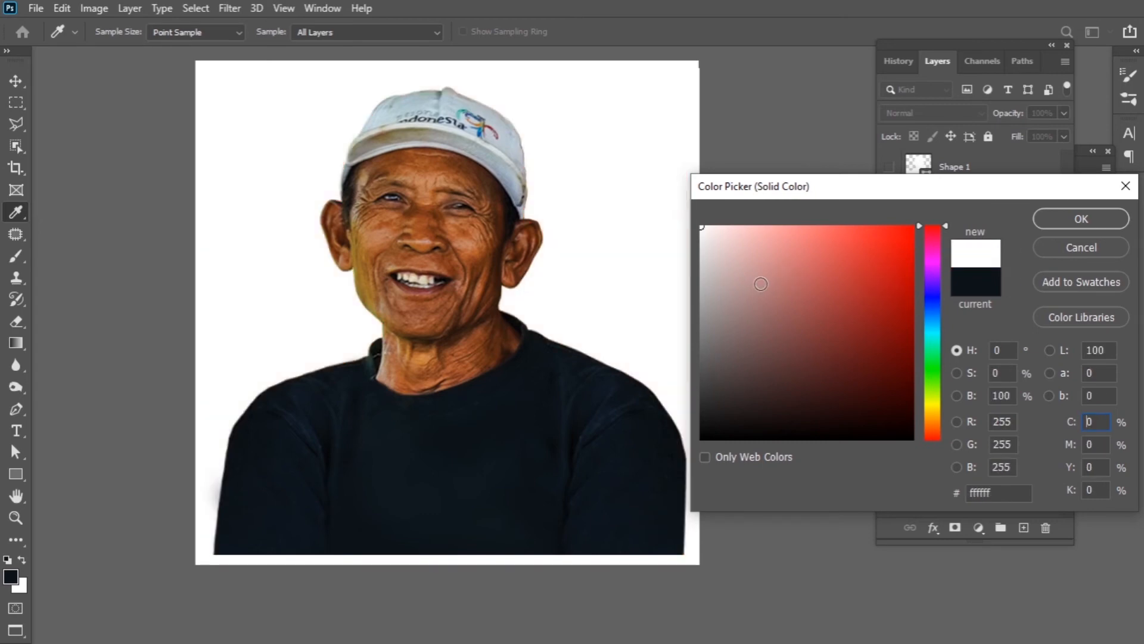
{"action": "left_click", "coordinate": [712, 267]}
{"action": "mouse_move", "coordinate": [712, 267]}
{"action": "left_mouse_down"}
{"action": "mouse_move", "coordinate": [911, 266]}
{"action": "mouse_move", "coordinate": [947, 320]}
{"action": "left_mouse_up"}
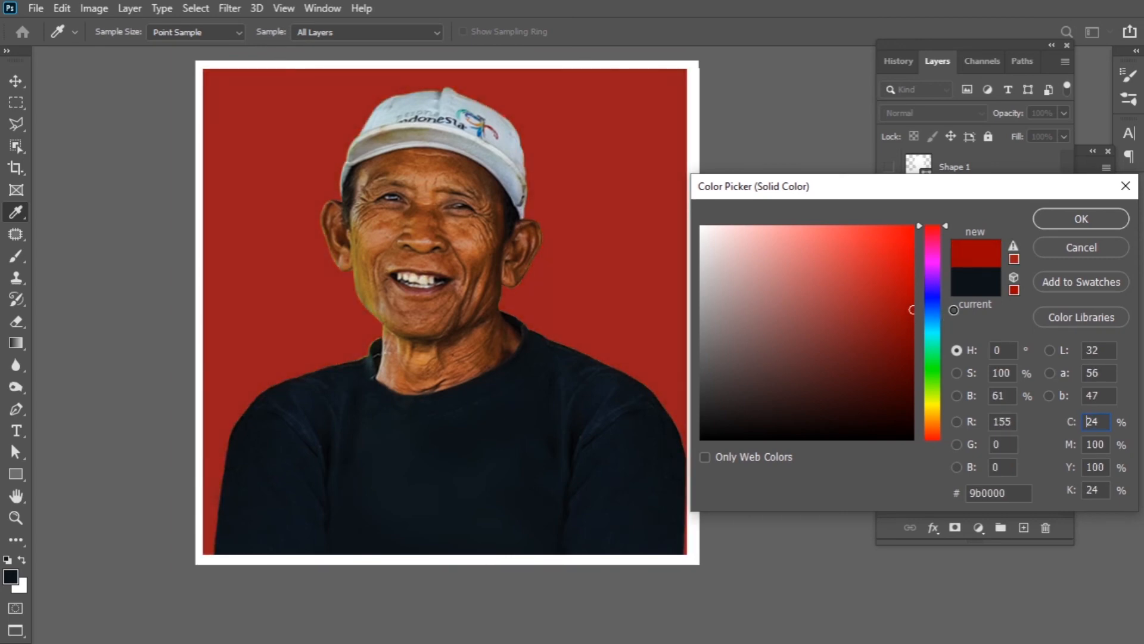
{"action": "left_click", "coordinate": [1075, 228]}
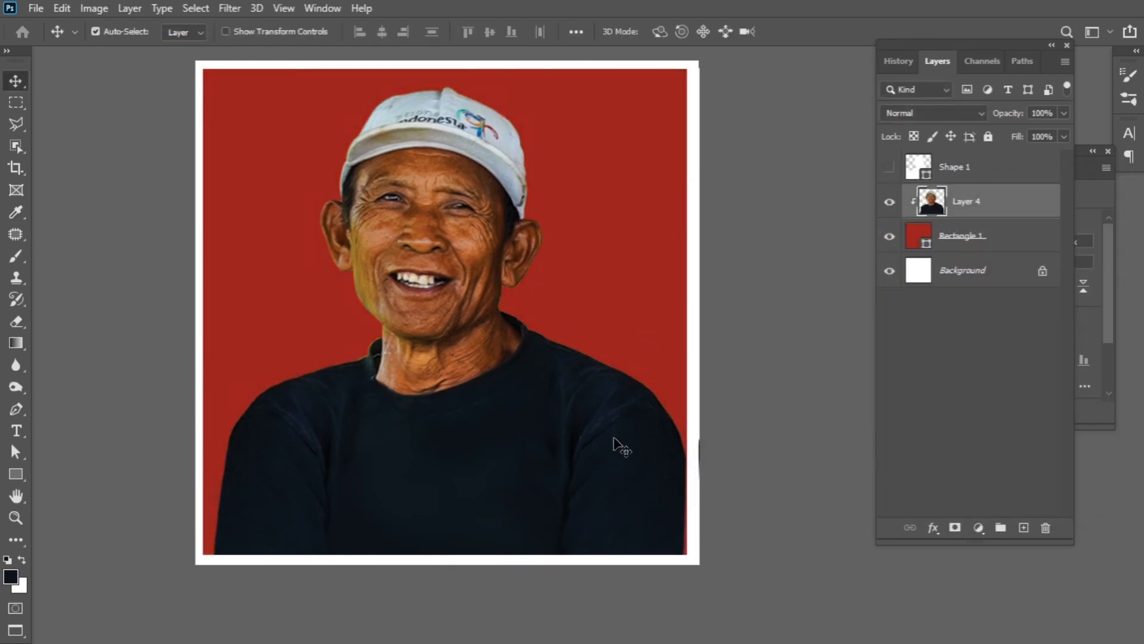
- Shift Layer 4 slightly left and rotate it about -2.57° with Free Transform, repositioning it within the red rectangle
{"action": "left_click_drag", "start_coordinate": [607, 453], "coordinate": [603, 450]}
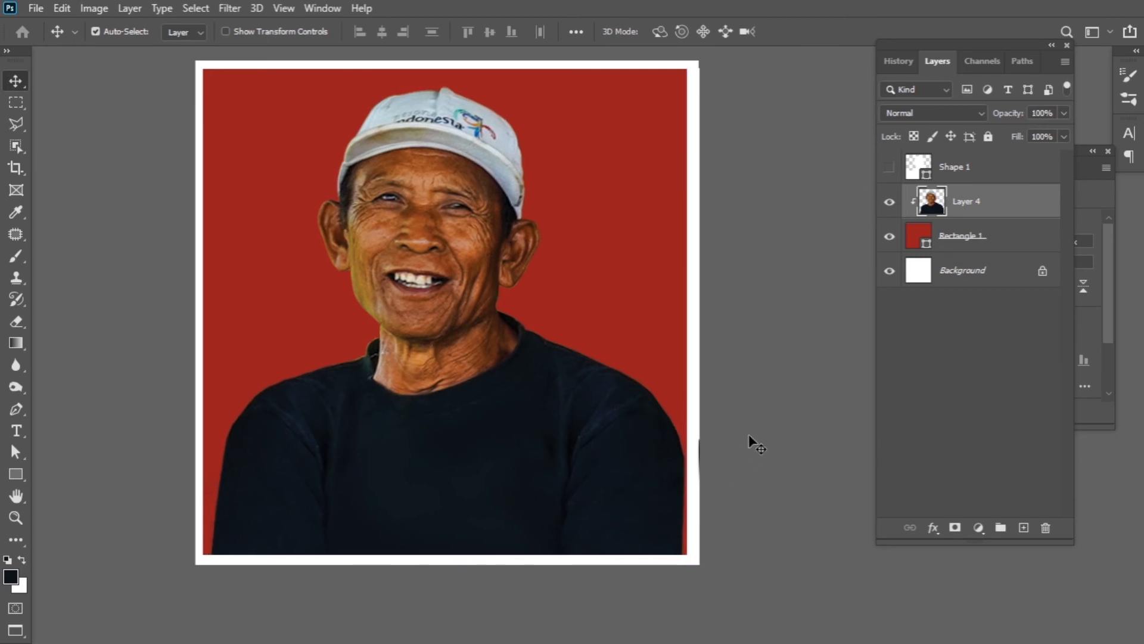
{"action": "key", "text": "ctrl+t"}
{"action": "left_click_drag", "start_coordinate": [797, 225], "coordinate": [791, 203]}
{"action": "left_click_drag", "start_coordinate": [113, 141], "coordinate": [107, 152]}
{"action": "left_click_drag", "start_coordinate": [515, 392], "coordinate": [511, 388]}
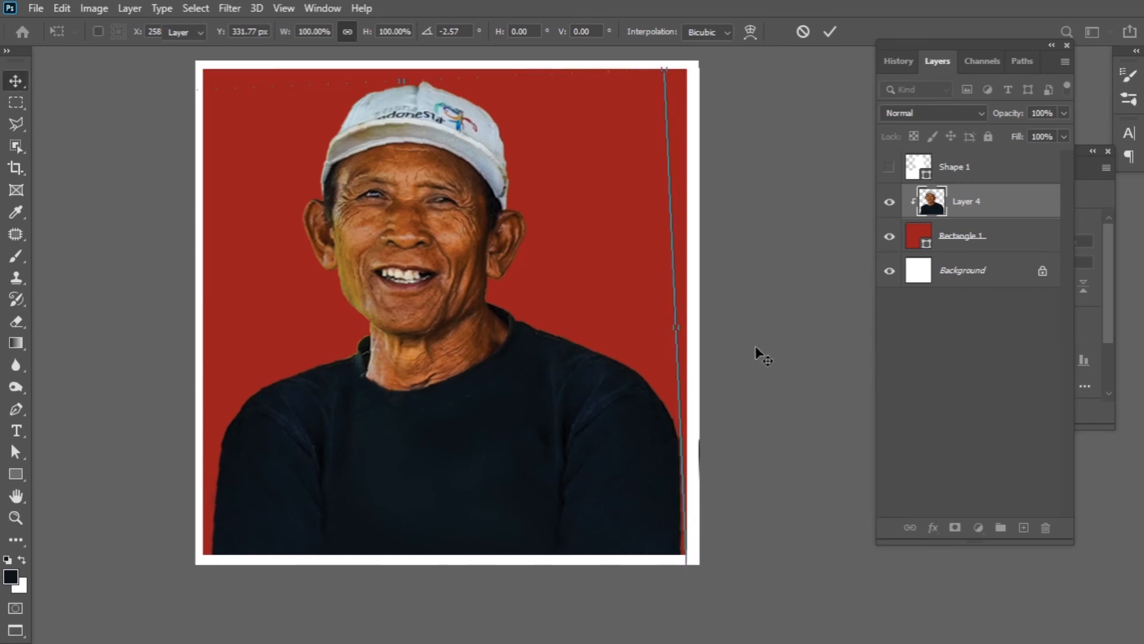
{"action": "key", "text": "Return"}
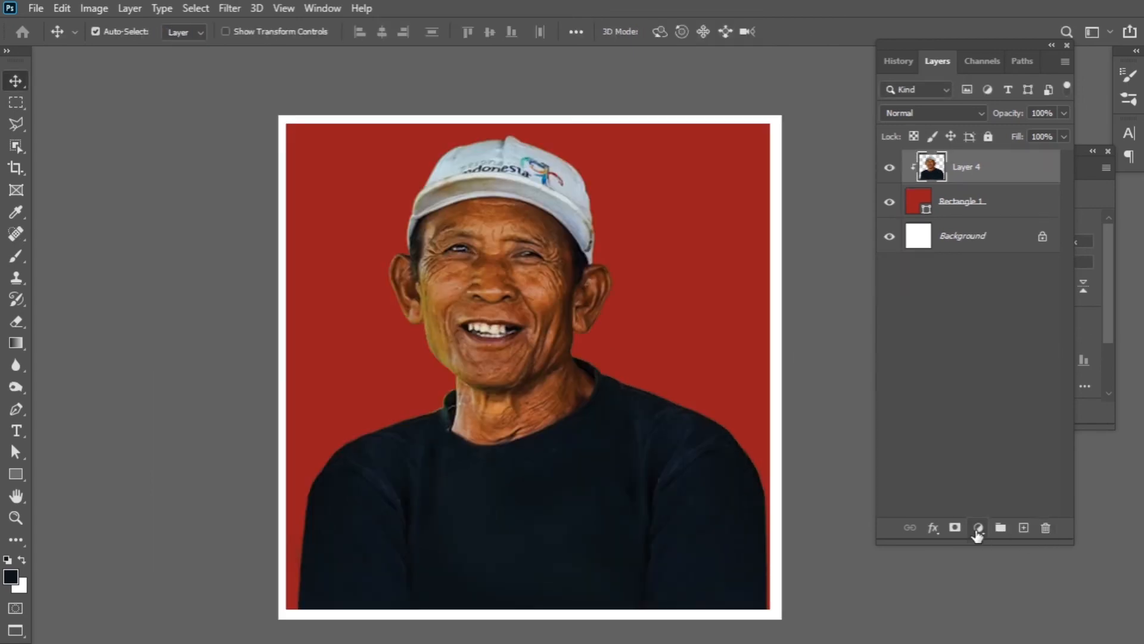
- Add a Levels adjustment layer above Layer 4, brightening the midtones slightly and lowering the white input level to 228
{"action": "left_click", "coordinate": [978, 528]}
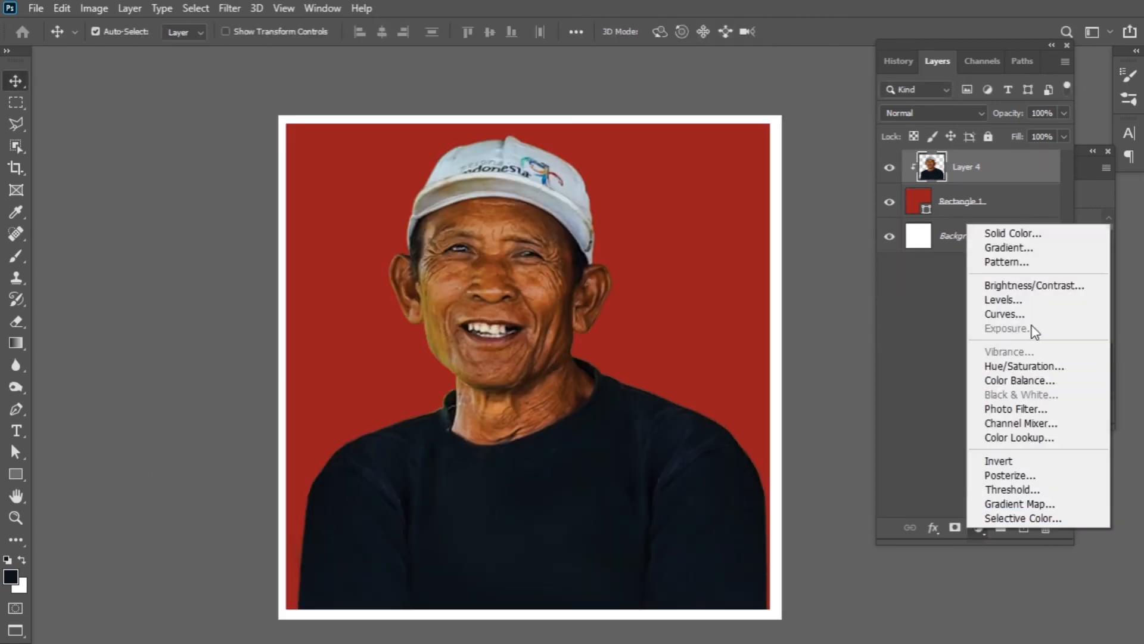
{"action": "left_click", "coordinate": [1016, 299]}
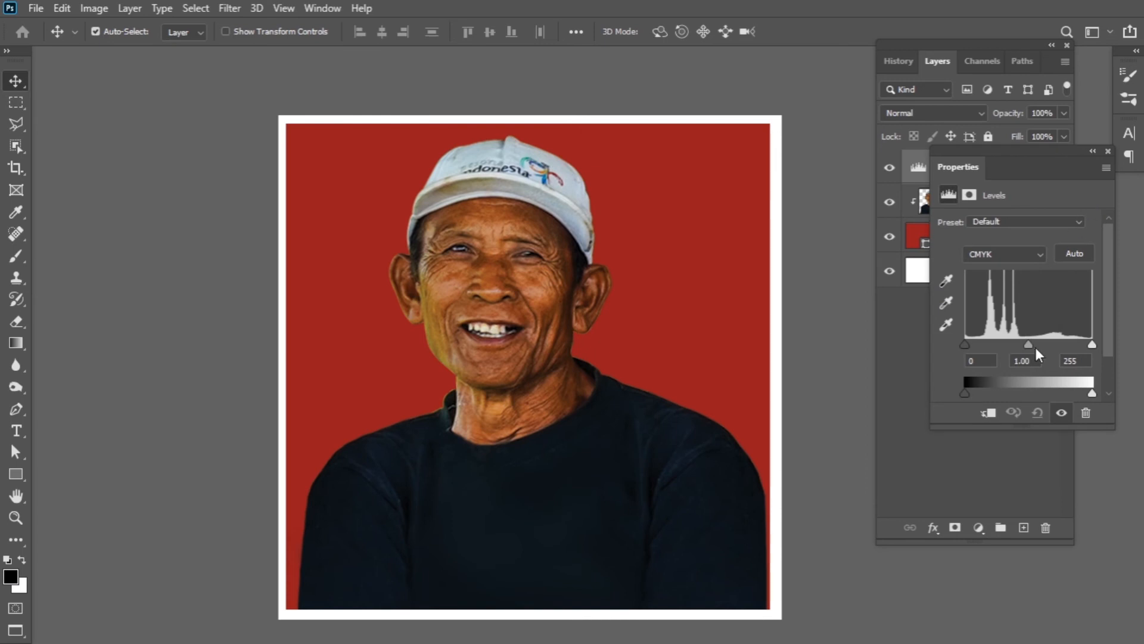
{"action": "left_click_drag", "start_coordinate": [1029, 346], "coordinate": [1021, 347]}
{"action": "left_click_drag", "start_coordinate": [1092, 345], "coordinate": [1022, 348]}
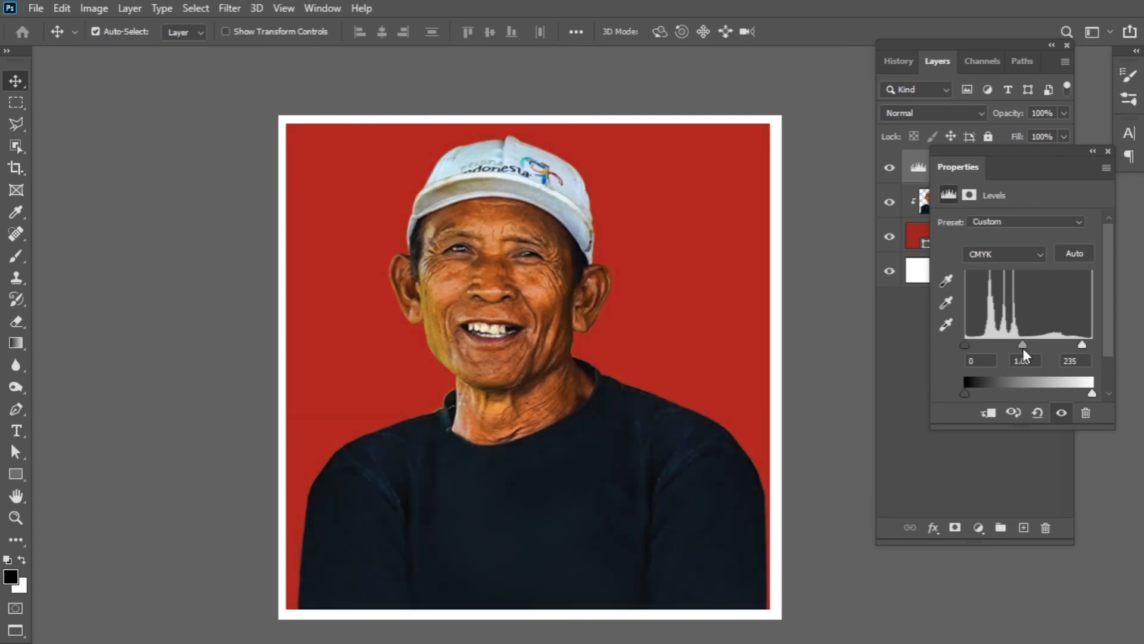
{"action": "left_click_drag", "start_coordinate": [1038, 153], "coordinate": [1085, 201]}
{"action": "left_click", "coordinate": [931, 348]}
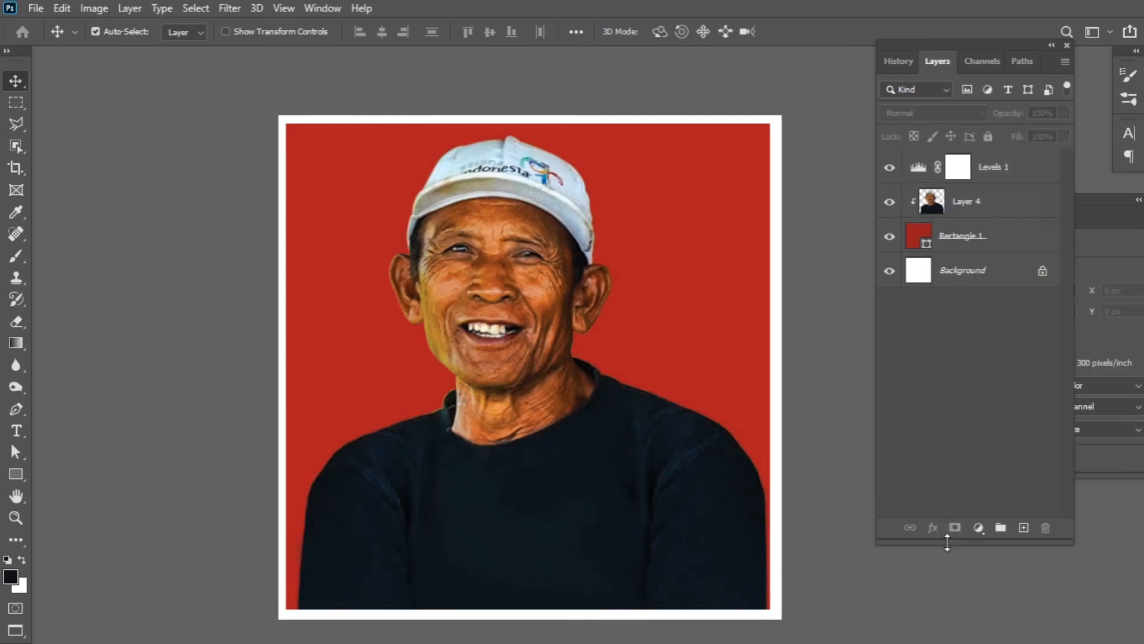
- Add a Hue/Saturation adjustment layer above Levels 1 and reduce the saturation to about -23
{"action": "left_click", "coordinate": [991, 173]}
{"action": "left_click", "coordinate": [977, 527]}
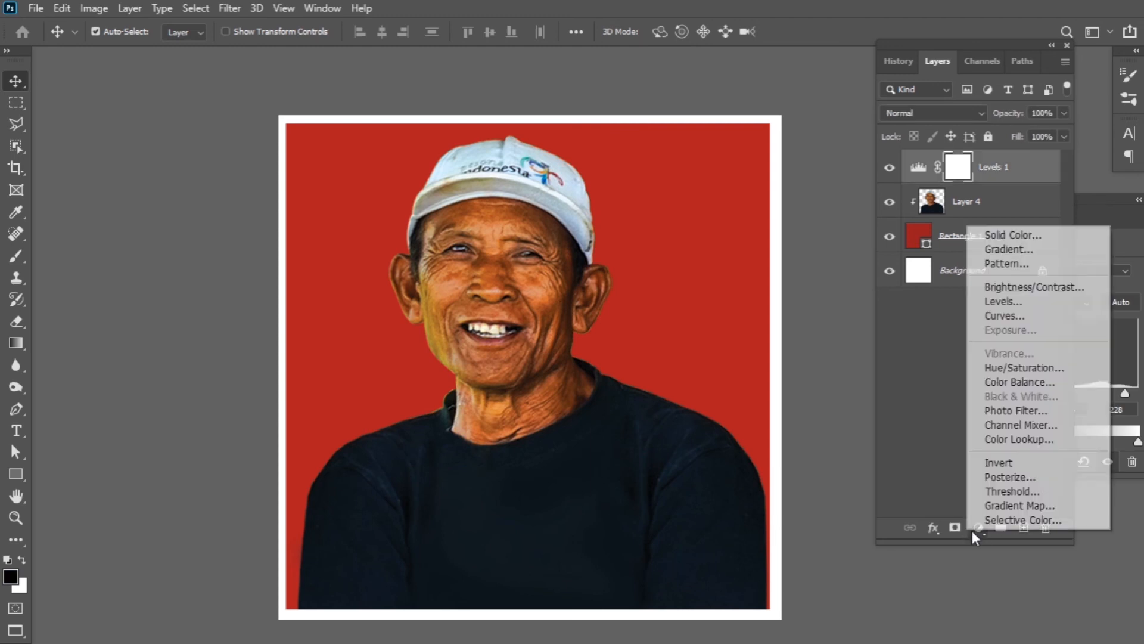
{"action": "left_click", "coordinate": [1008, 366]}
{"action": "left_click", "coordinate": [1094, 273]}
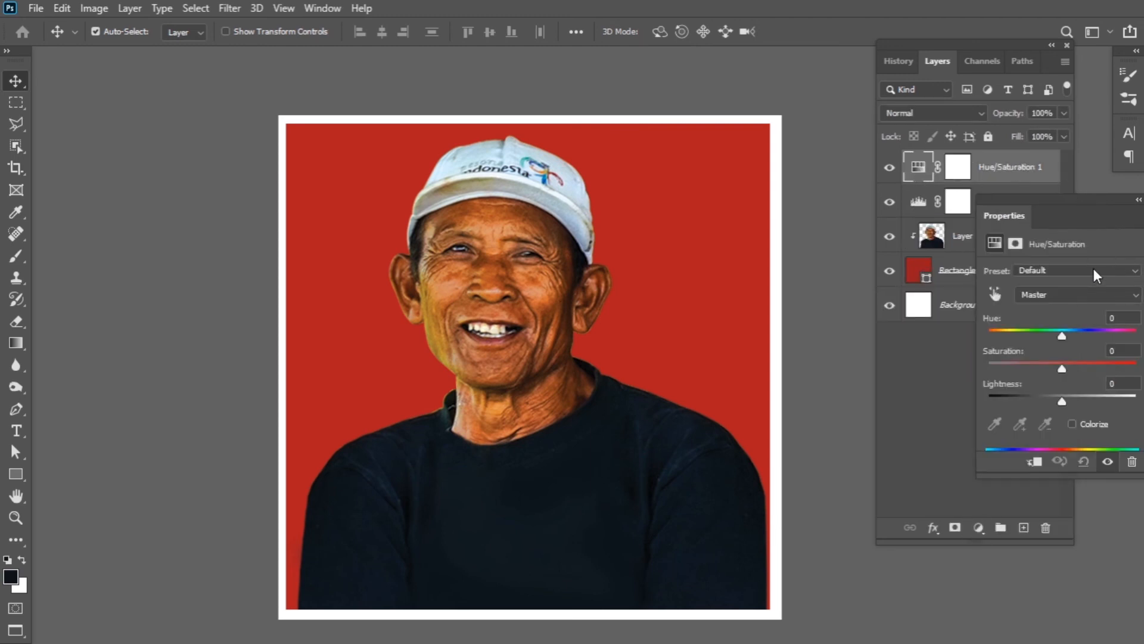
{"action": "left_click_drag", "start_coordinate": [1049, 370], "coordinate": [1043, 371]}
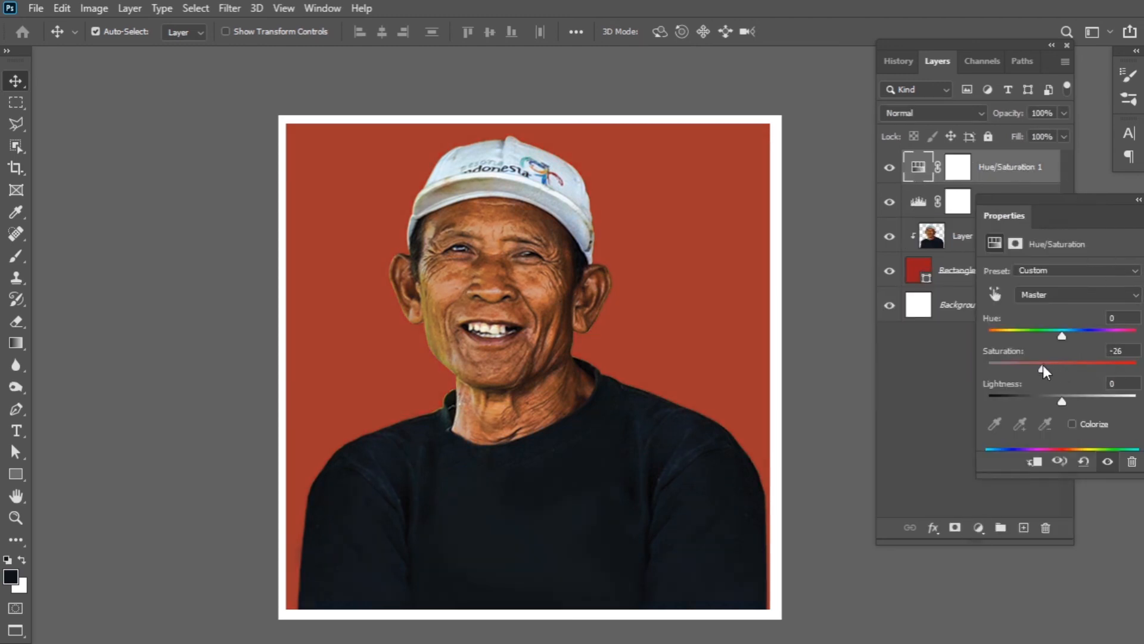
- Move the Hue/Saturation layer directly above Layer 4 and turn it into a clipping mask
{"action": "left_click", "coordinate": [1016, 166]}
{"action": "left_click_drag", "start_coordinate": [1016, 166], "coordinate": [958, 251]}
{"action": "right_click", "coordinate": [993, 200]}
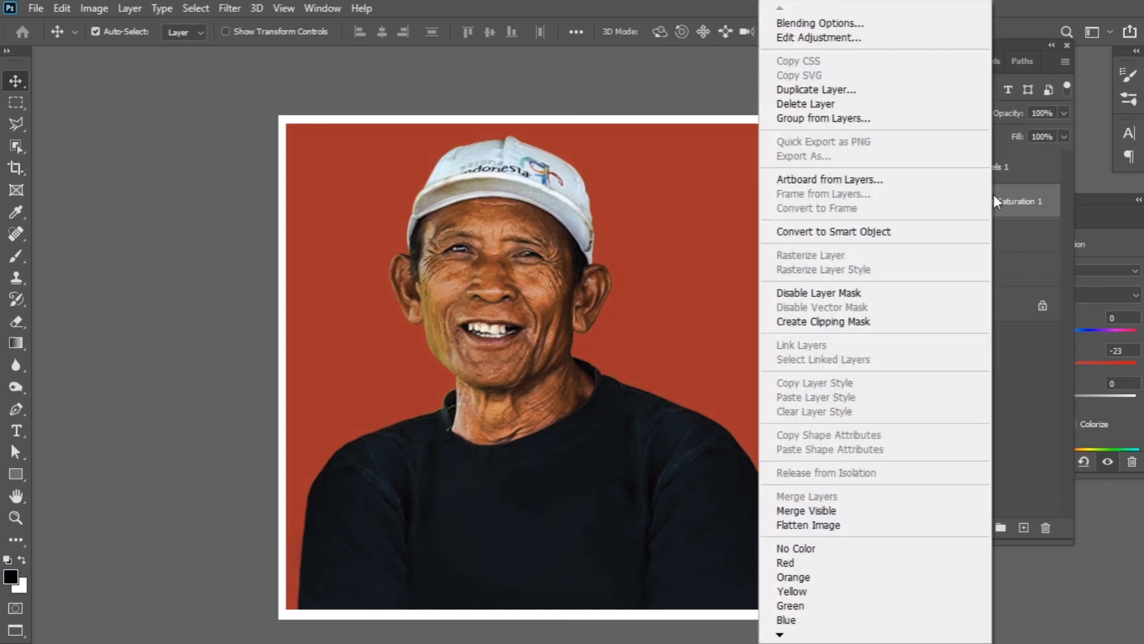
{"action": "left_click", "coordinate": [914, 322]}
- Load Layer 4's outline, invert the Hue/Saturation mask outside it to limit the adjustment to the portrait, and deselect
{"action": "left_click", "coordinate": [937, 245], "text": "ctrl"}
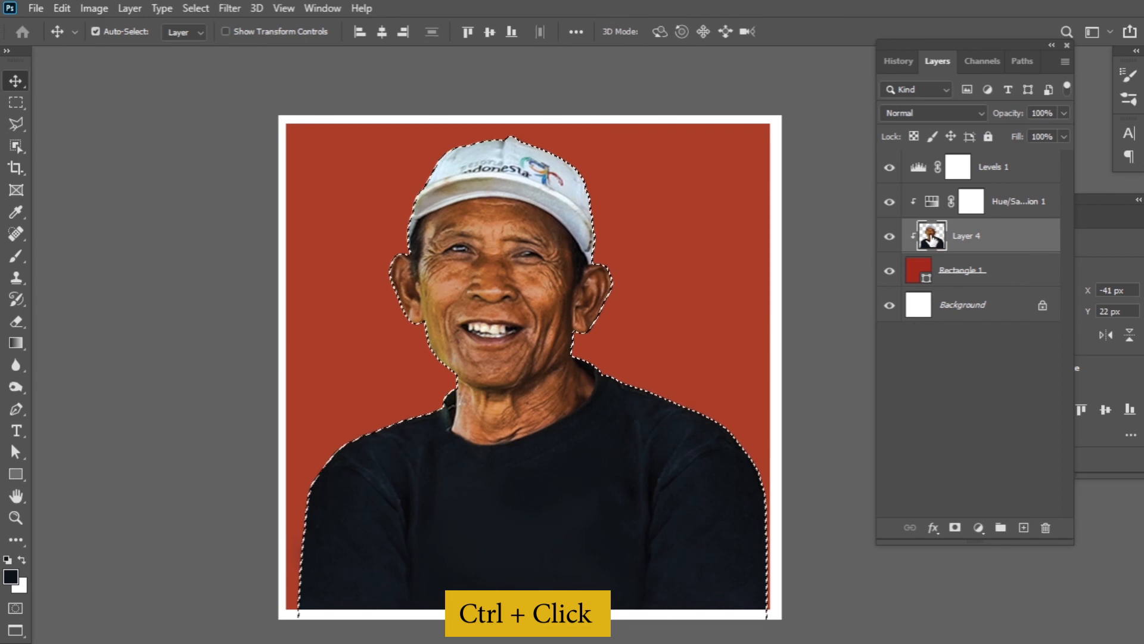
{"action": "left_click", "coordinate": [970, 202]}
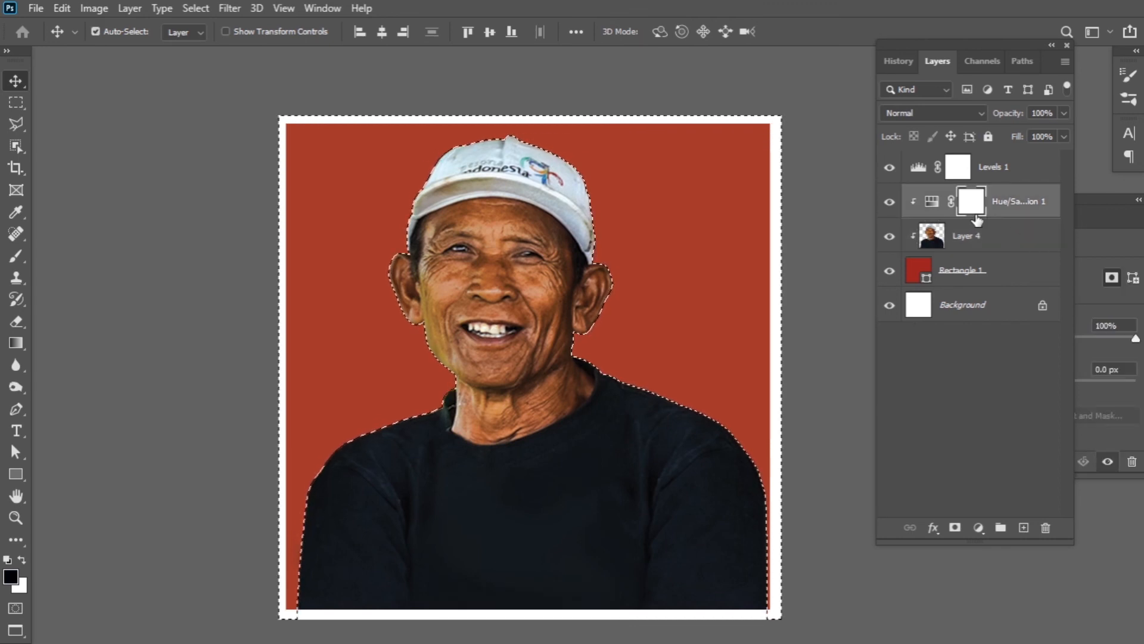
{"action": "key", "text": "ctrl+i"}
{"action": "key", "text": "ctrl+d"}
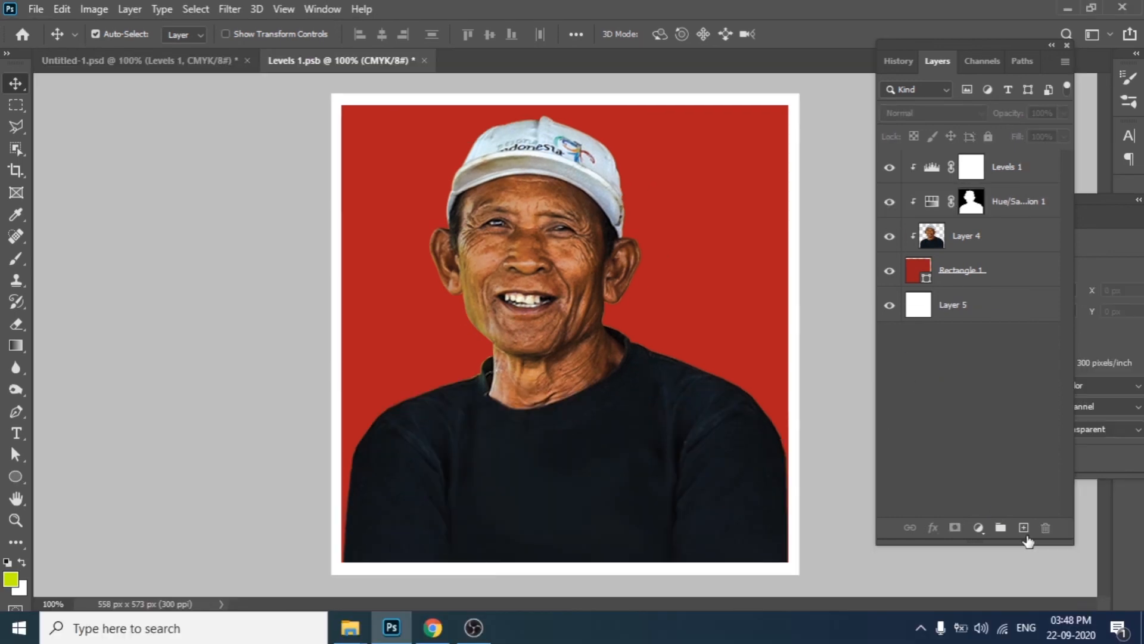
- Select all layers from Levels 1 down to Layer 5 and convert them into one smart object
{"action": "key", "text": "Tab"}
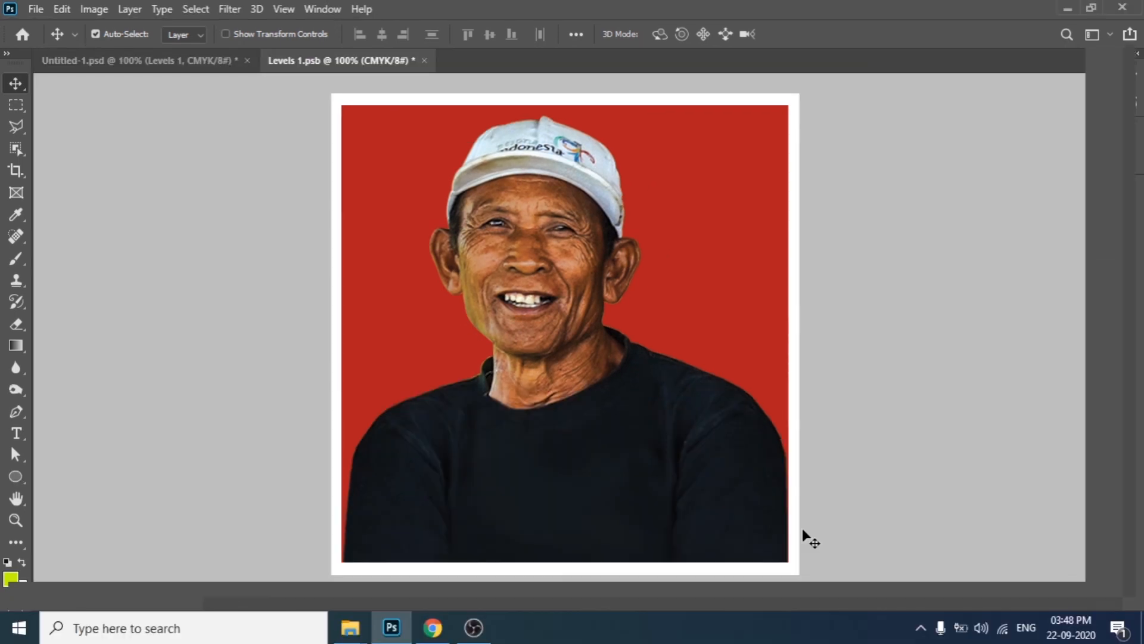
{"action": "key", "text": "Tab"}
{"action": "left_click", "coordinate": [1027, 193]}
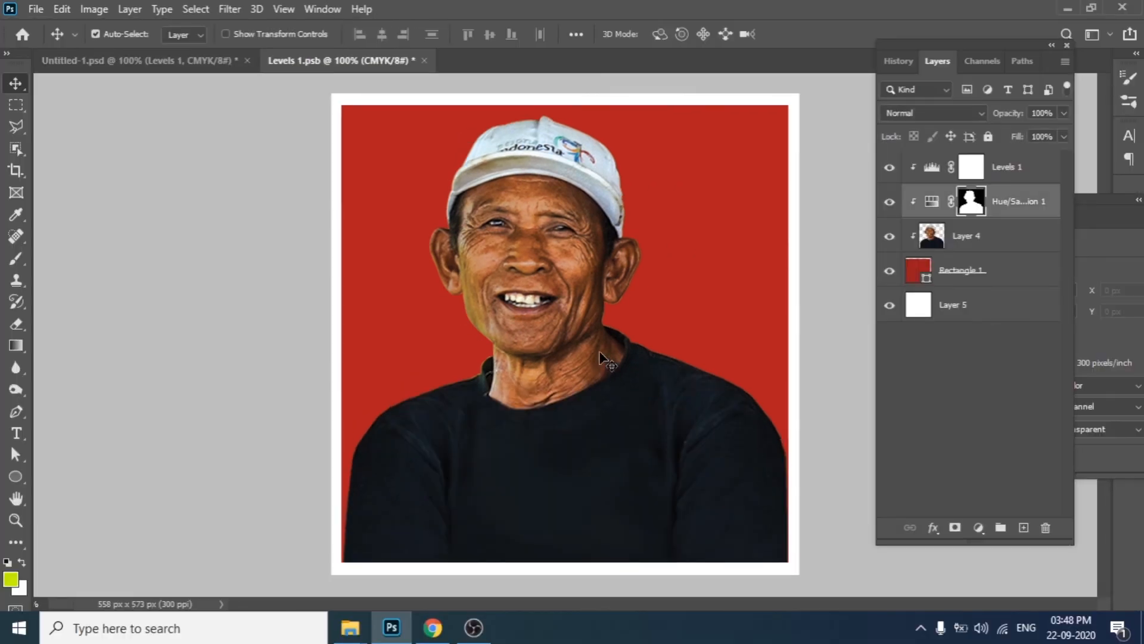
{"action": "left_click", "coordinate": [1022, 170]}
{"action": "left_click", "coordinate": [992, 308], "text": "shift"}
{"action": "right_click", "coordinate": [1020, 202]}
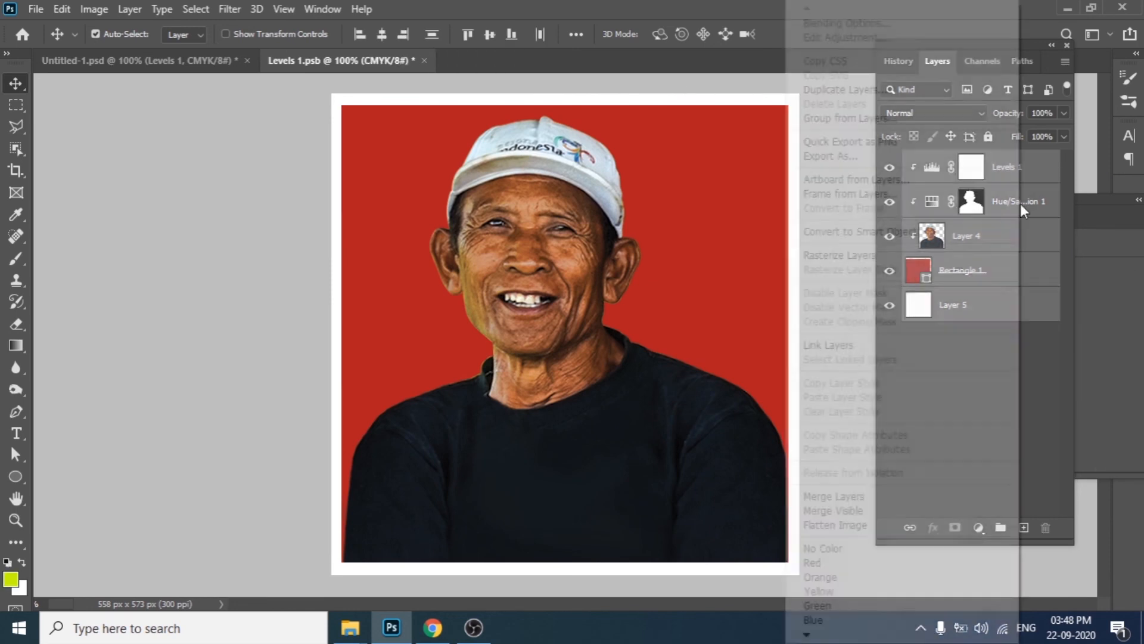
{"action": "left_click", "coordinate": [884, 232]}
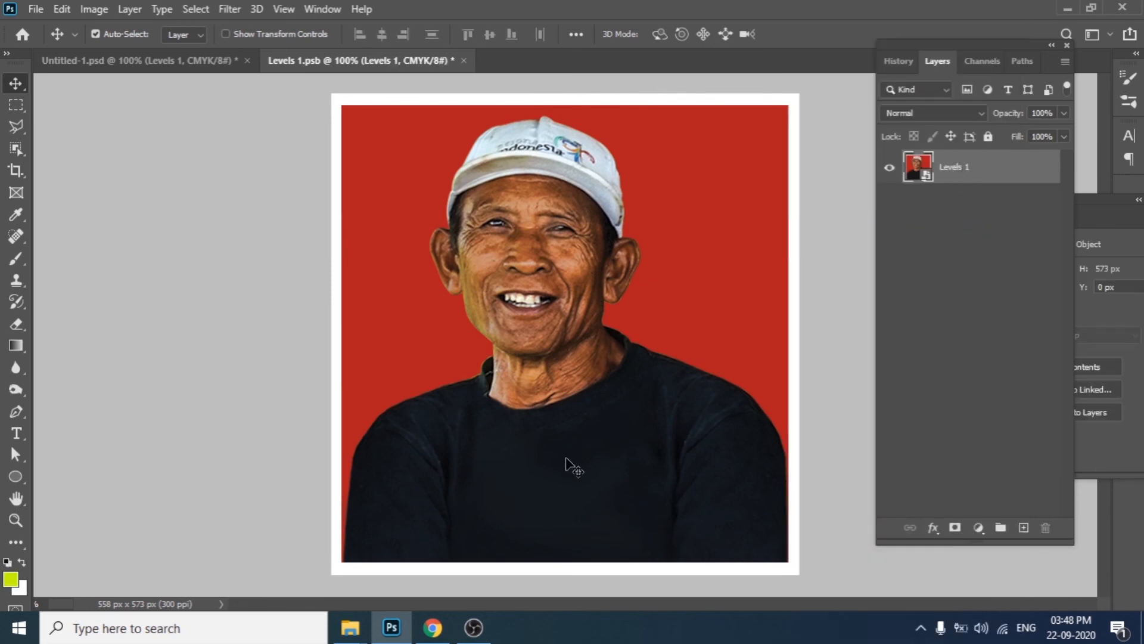
- Extend the canvas to the right and downward with the Crop tool to about 1122 x 1135 px
{"action": "right_click", "coordinate": [15, 172]}
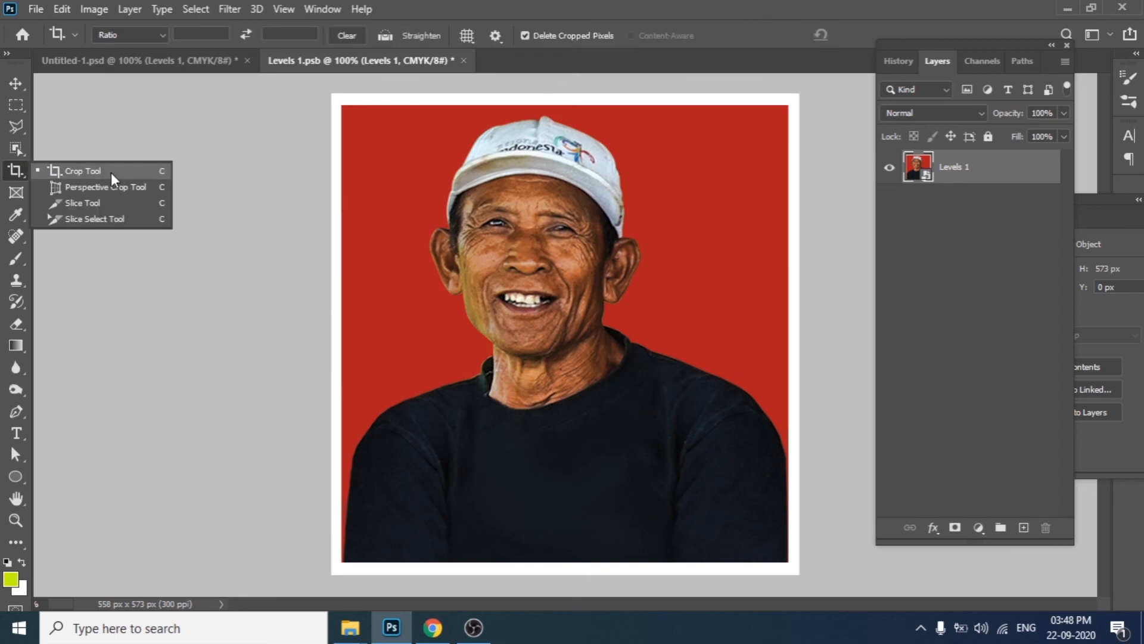
{"action": "left_click", "coordinate": [111, 173]}
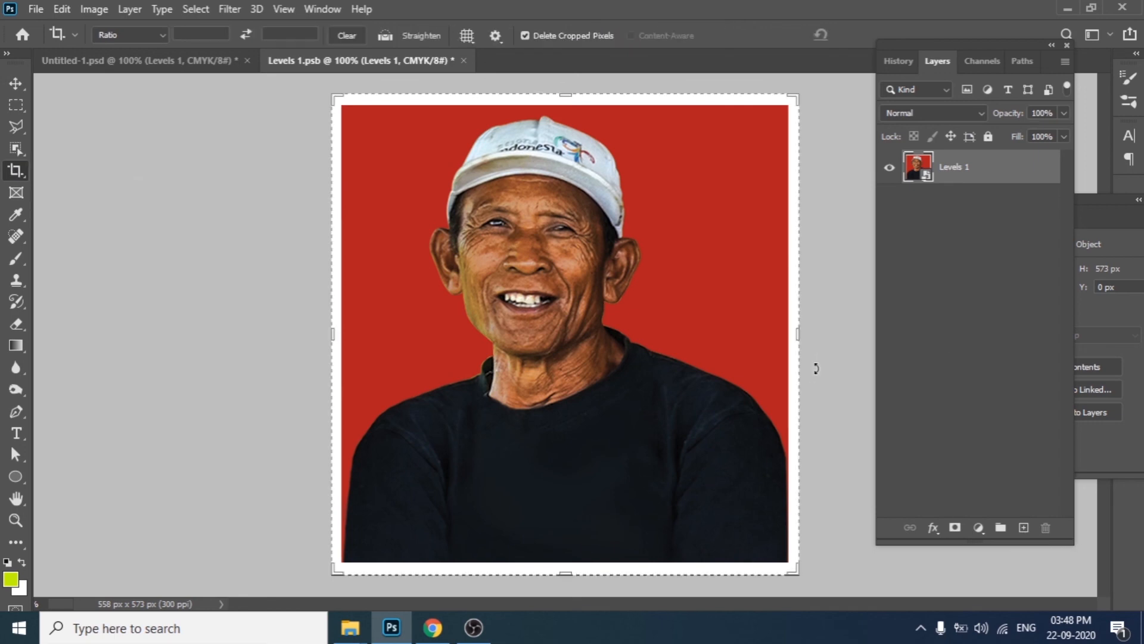
{"action": "key", "text": "ctrl+minus"}
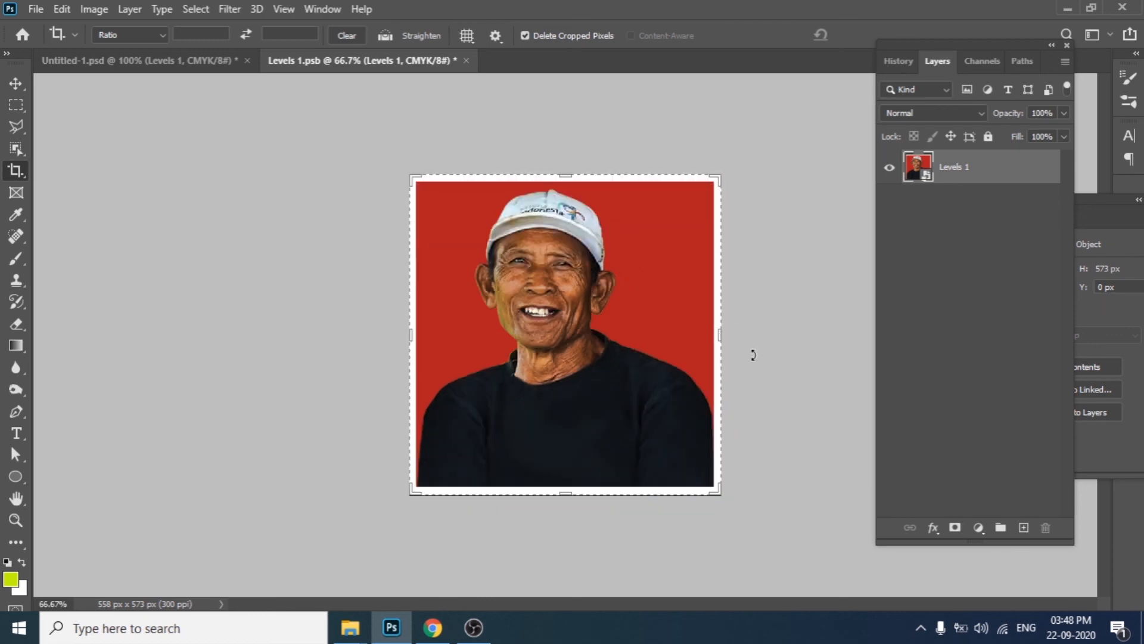
{"action": "key", "text": "ctrl+minus"}
{"action": "left_click_drag", "start_coordinate": [636, 336], "coordinate": [721, 355]}
{"action": "left_click_drag", "start_coordinate": [575, 415], "coordinate": [572, 494]}
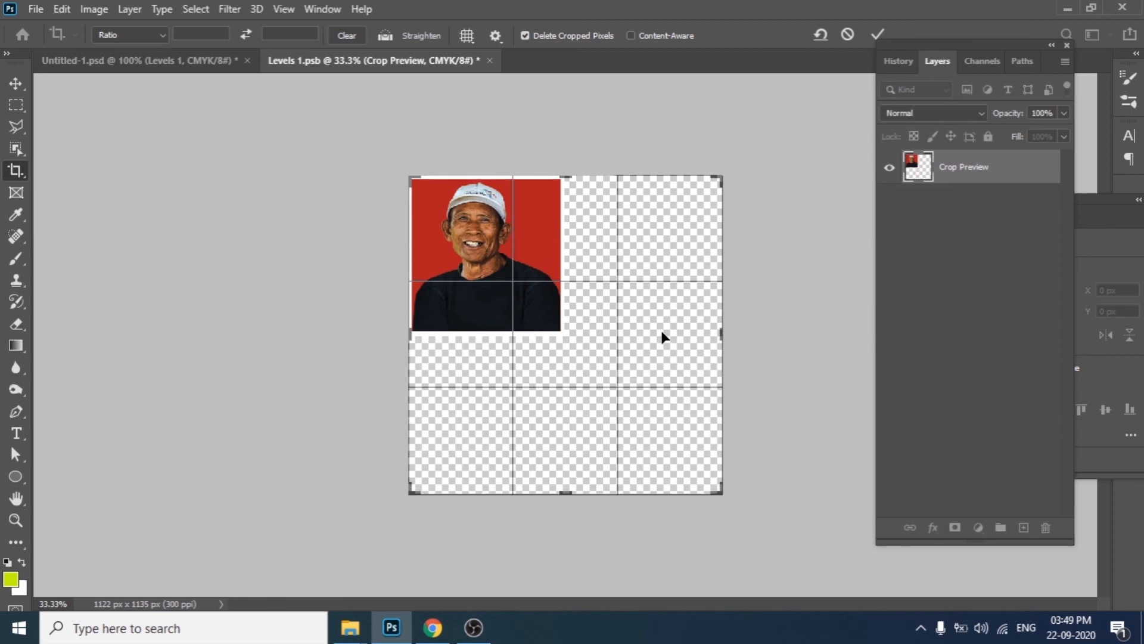
{"action": "key", "text": "Return"}
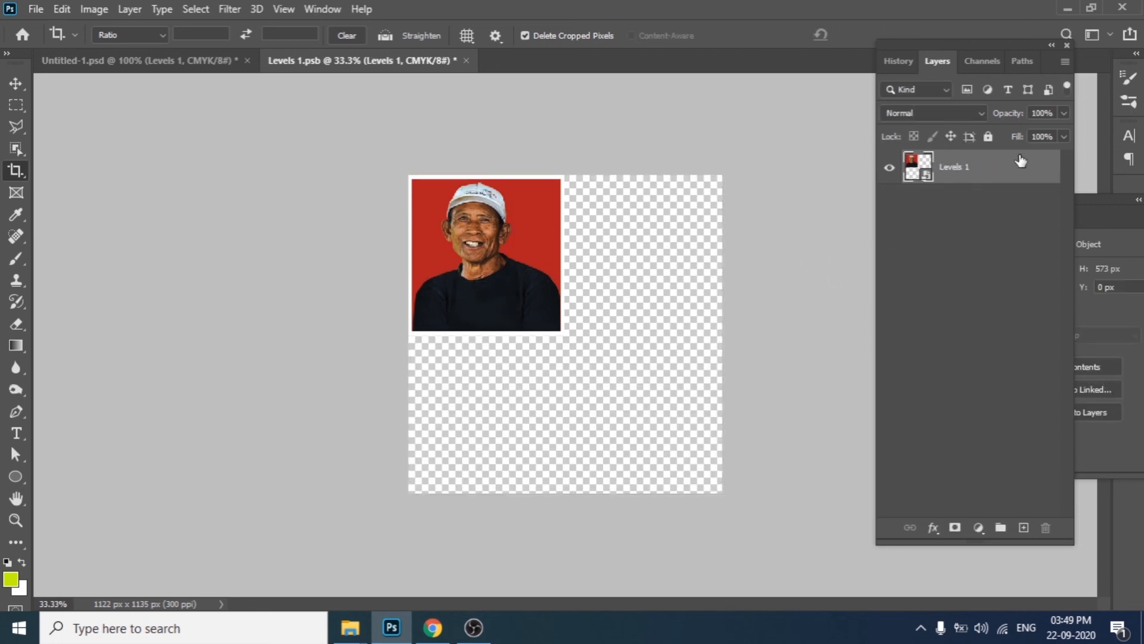
- Duplicate the Levels 1 portrait three times and arrange the four portraits edge to edge in a 2 x 2 grid filling the canvas
{"action": "left_click", "coordinate": [16, 83]}
{"action": "left_click_drag", "start_coordinate": [513, 287], "coordinate": [520, 419]}
{"action": "left_click_drag", "start_coordinate": [530, 373], "coordinate": [642, 270]}
{"action": "left_click_drag", "start_coordinate": [683, 328], "coordinate": [667, 438]}
{"action": "key", "text": "ctrl+j"}
{"action": "key", "text": "ctrl+plus"}
{"action": "key", "text": "ctrl+plus"}
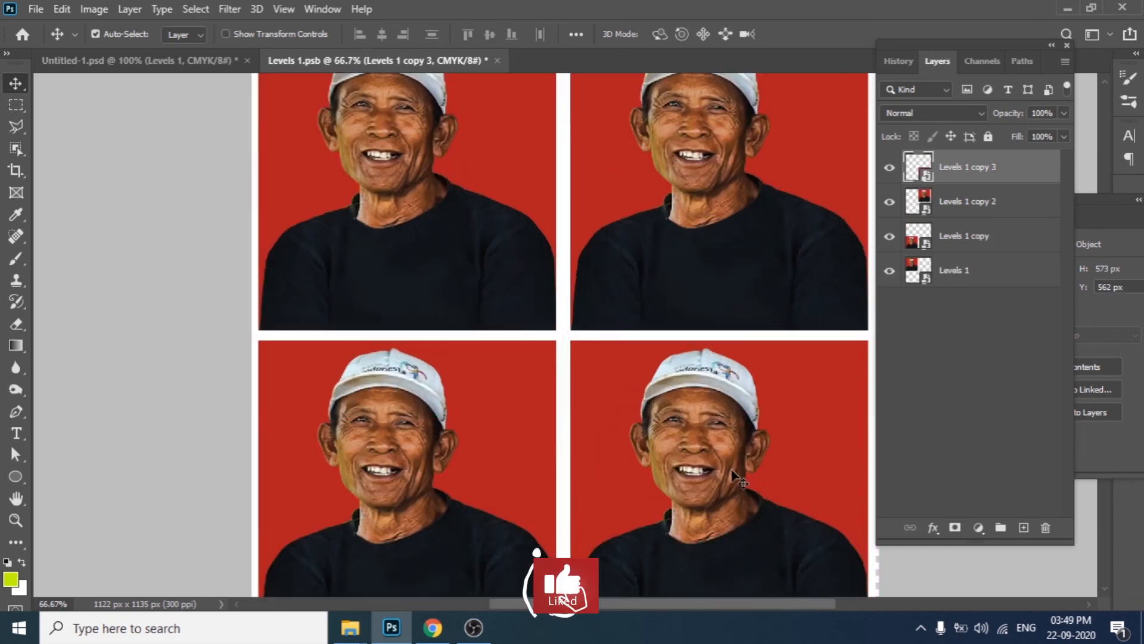
- Select all four portrait layers, center the grid horizontally, and crop the transparent strips off the canvas sides to 1116 x 1135 px
{"action": "left_click_drag", "start_coordinate": [680, 257], "coordinate": [610, 346]}
{"action": "left_click_drag", "start_coordinate": [674, 459], "coordinate": [663, 516]}
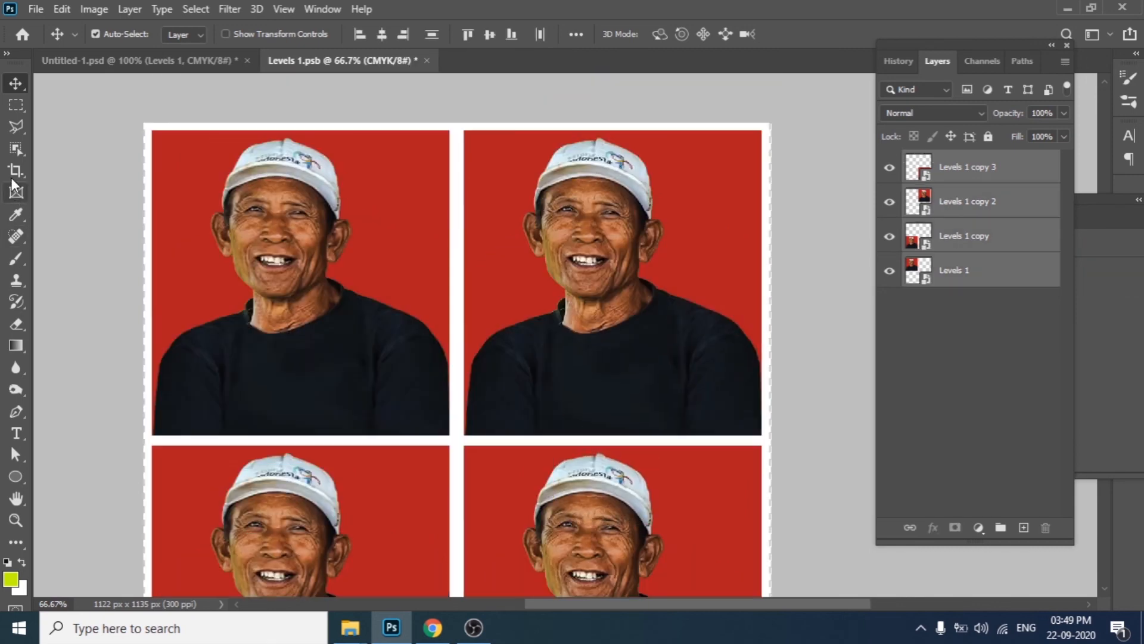
{"action": "key", "text": "c"}
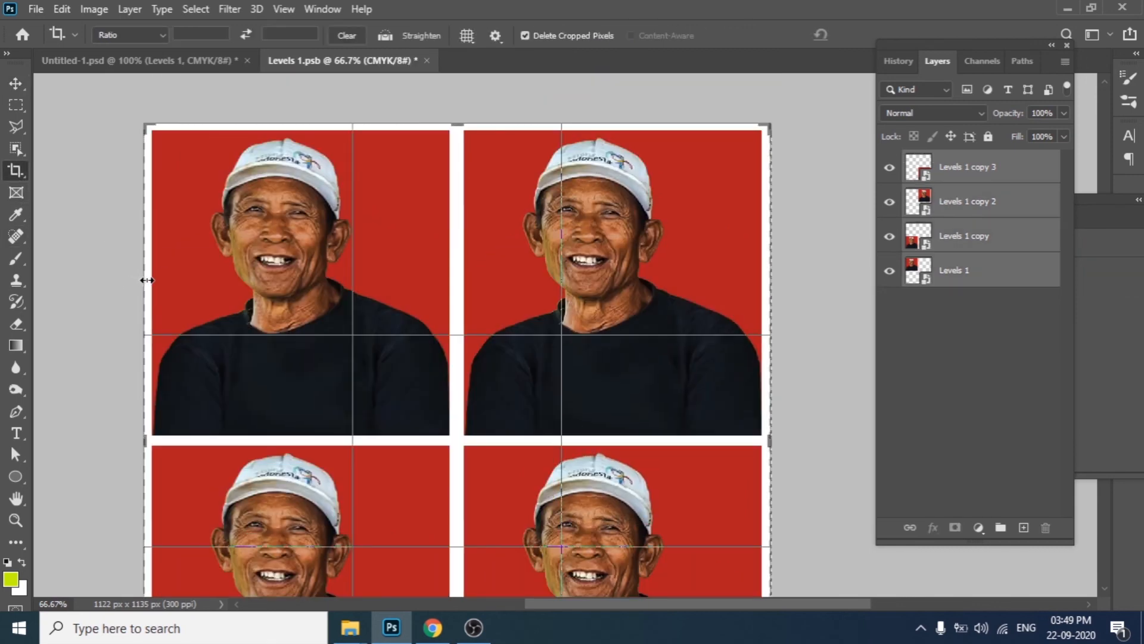
{"action": "left_click", "coordinate": [676, 345]}
{"action": "left_click_drag", "start_coordinate": [773, 352], "coordinate": [771, 352]}
{"action": "key", "text": "Return"}
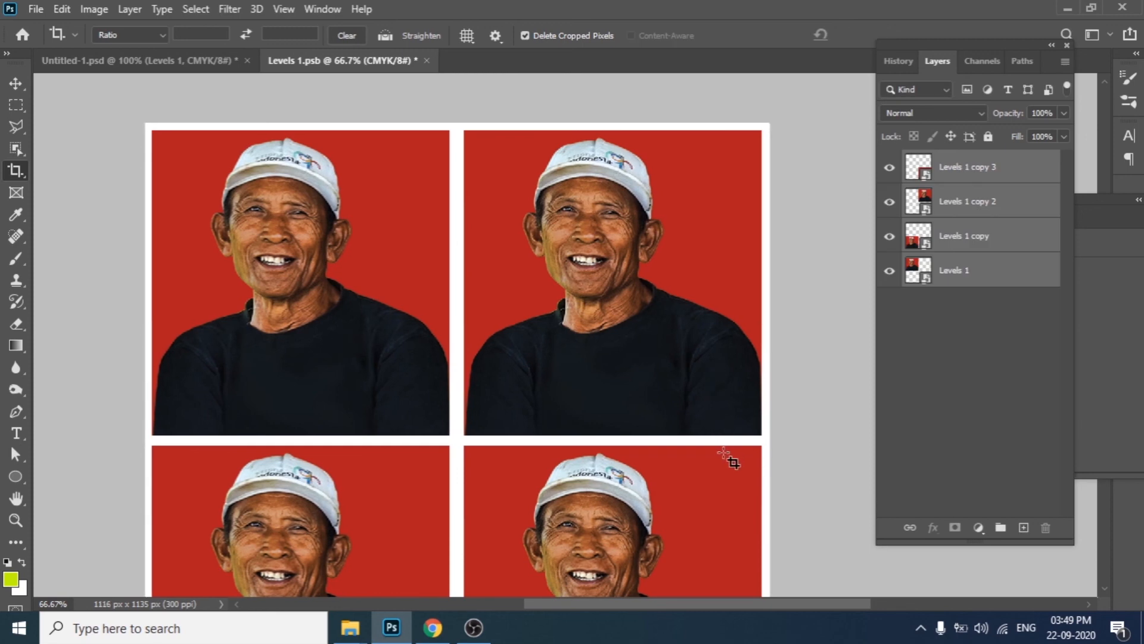
- Examine the finished sheet of four portraits in full-screen view on black, fitted to the screen
{"action": "scroll", "coordinate": [723, 453], "scroll_direction": "down", "scroll_amount": 1}
{"action": "scroll", "coordinate": [837, 503], "scroll_direction": "down", "scroll_amount": 8}
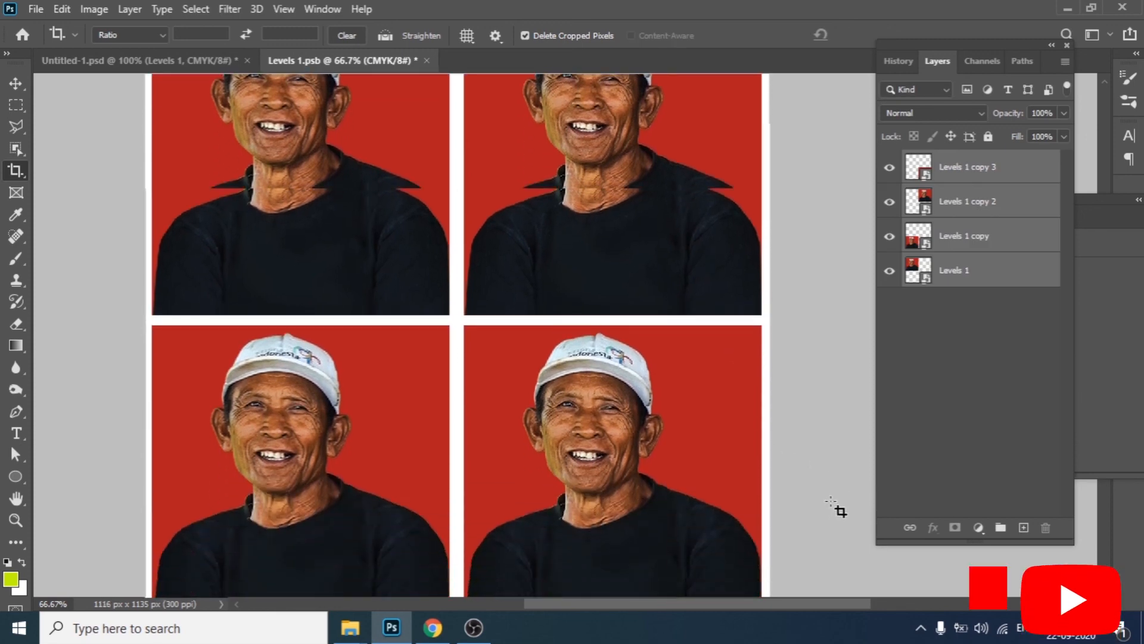
{"action": "key", "text": "ctrl+minus"}
{"action": "left_click", "coordinate": [16, 84]}
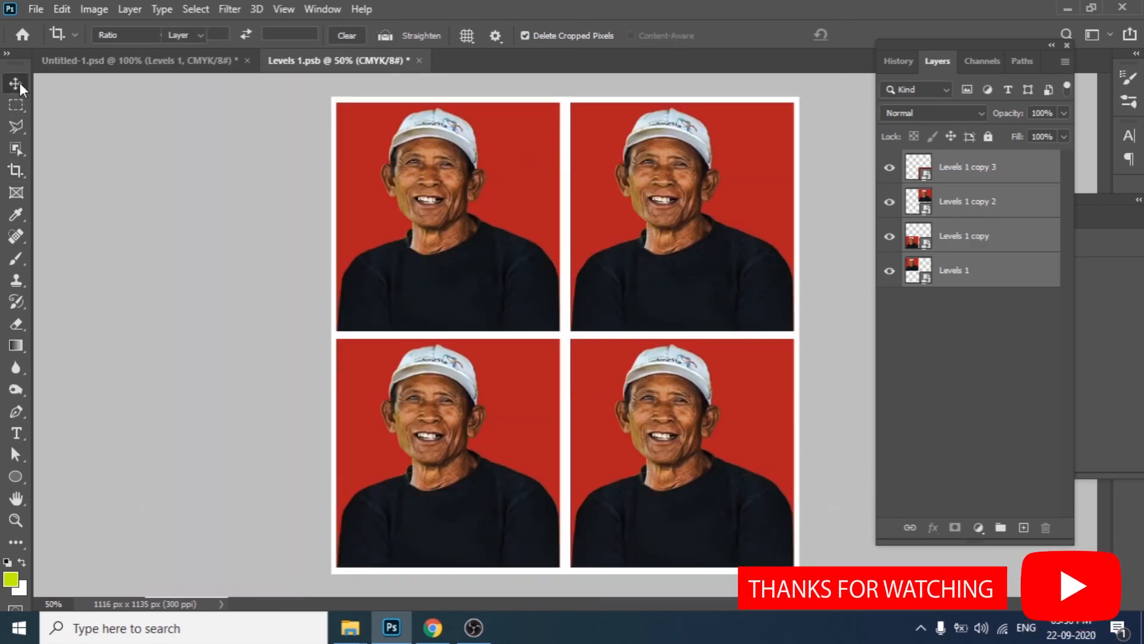
{"action": "key", "text": "Tab"}
{"action": "key", "text": "f"}
{"action": "key", "text": "f"}
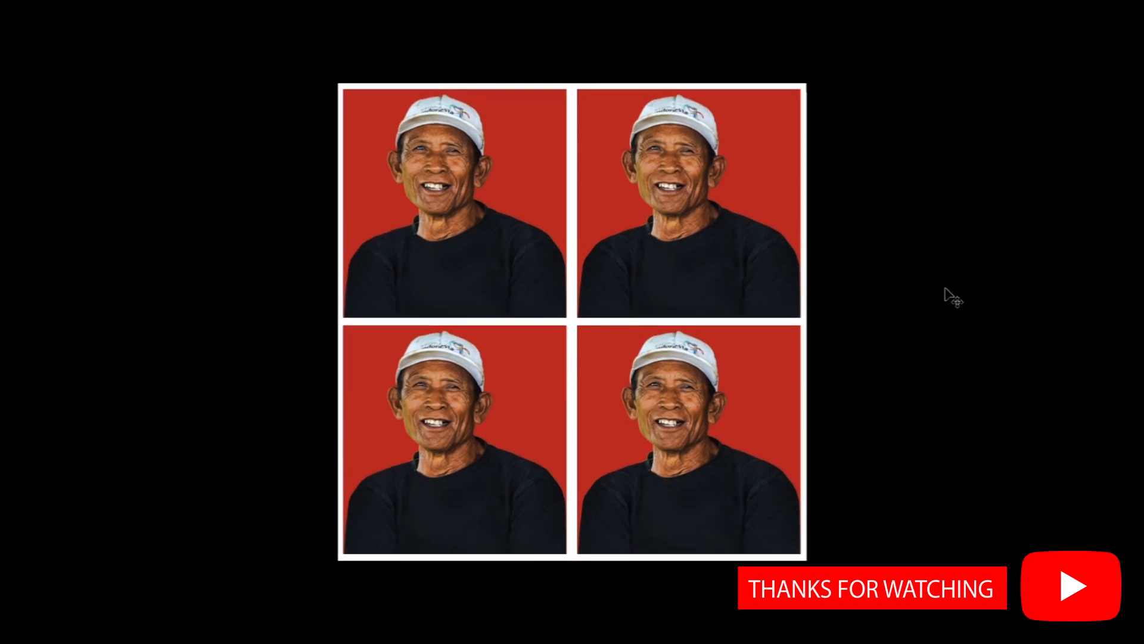
{"action": "key", "text": "ctrl+0"}
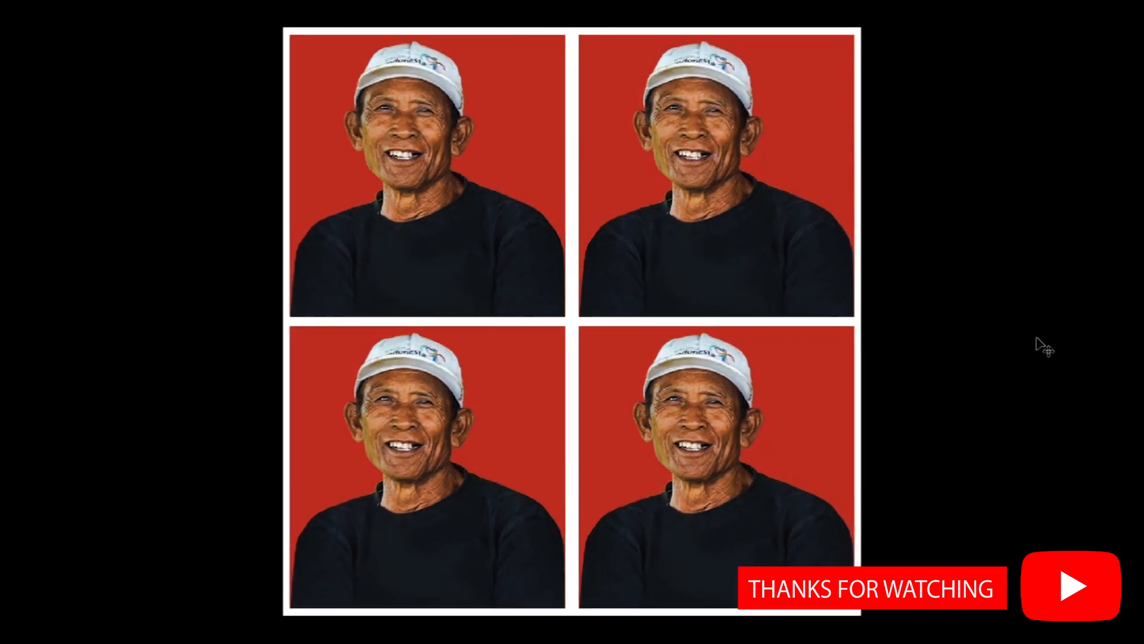